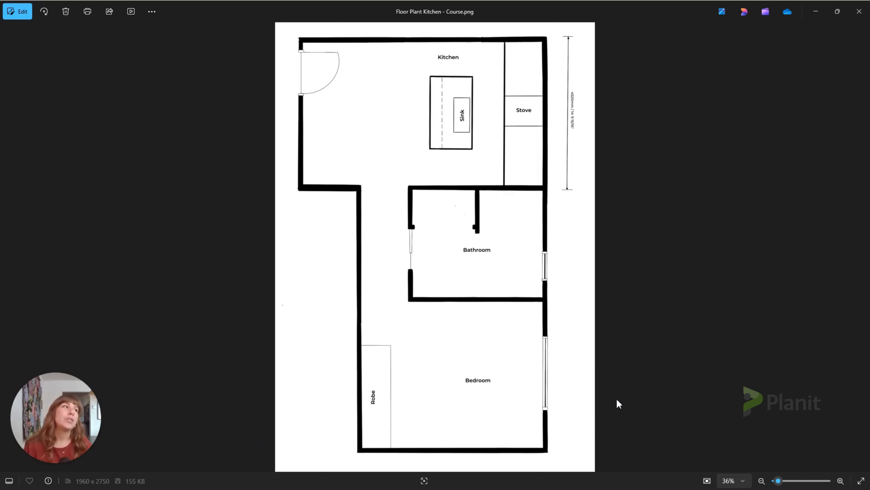
# Switch to CABINET VISION and create a new job with Job 1 as its job number
pyautogui.click(814, 14)
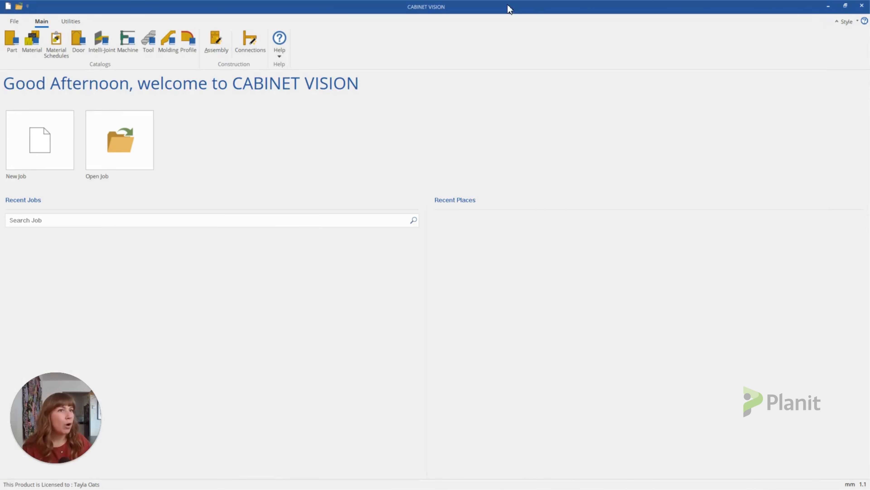
pyautogui.click(39, 140)
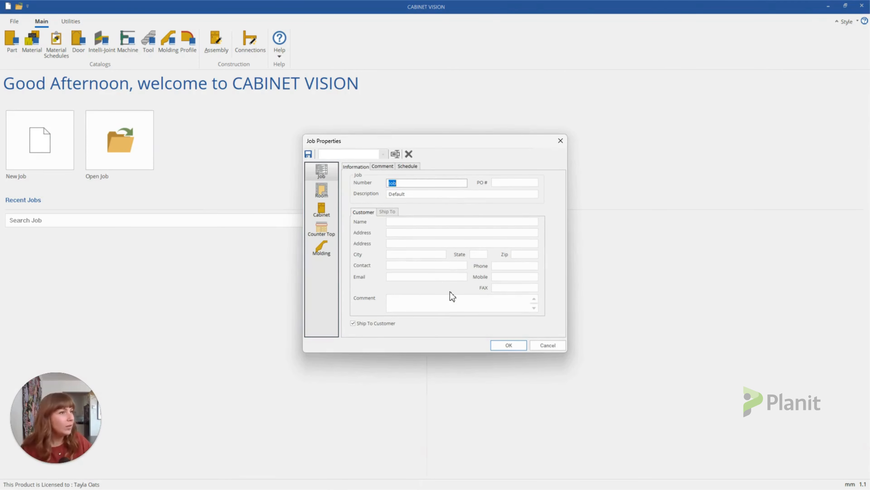
pyautogui.click(433, 183)
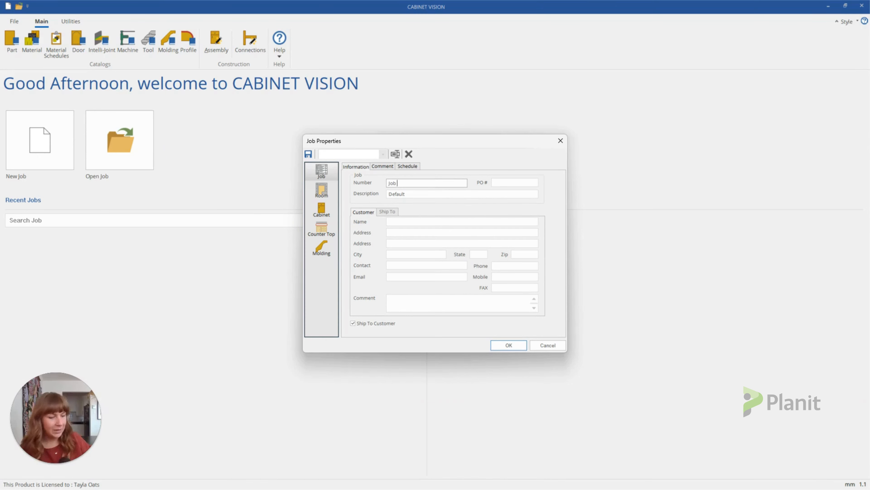
pyautogui.write('1')
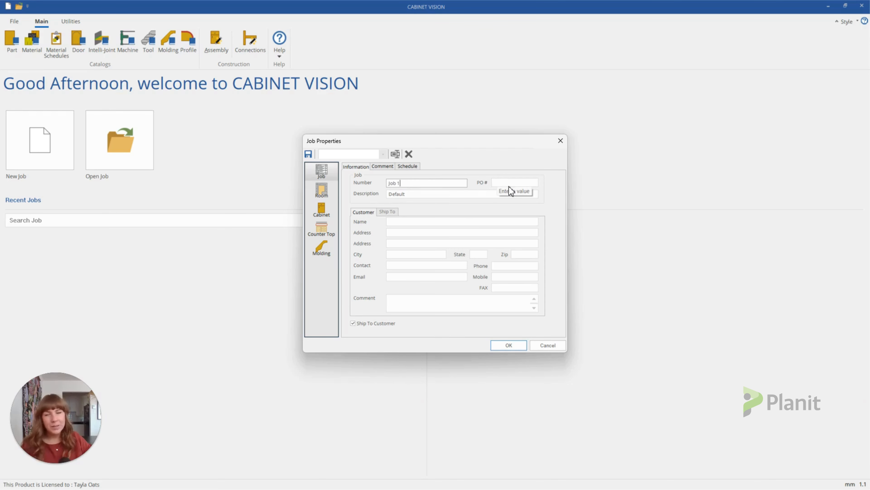
pyautogui.click(515, 183)
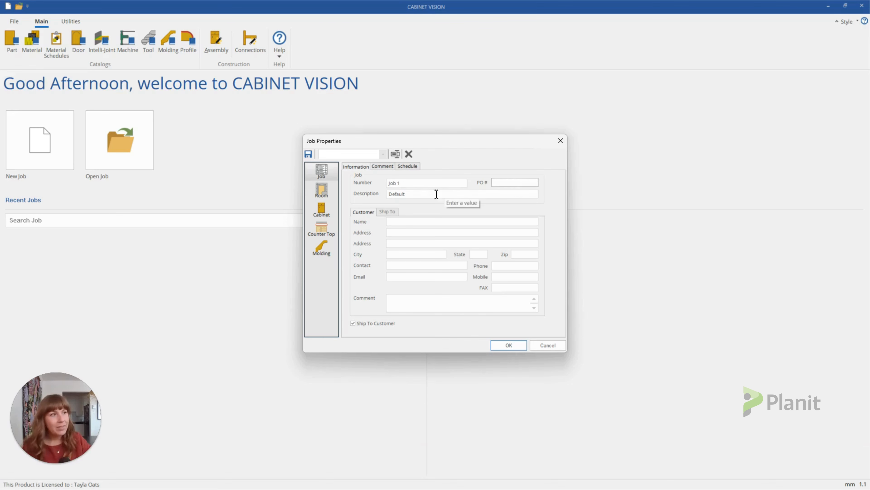
pyautogui.moveTo(409, 197); pyautogui.dragTo(370, 195)
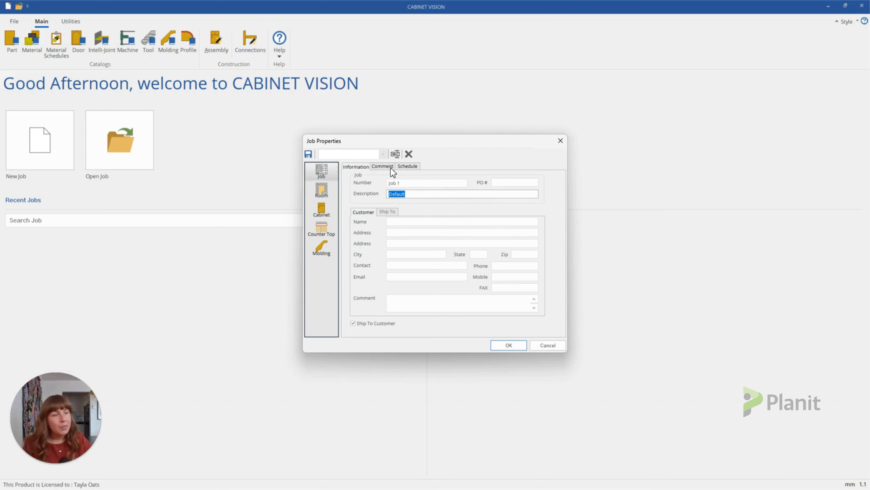
# Check the job's comment and schedule settings, and name the job's room Kitchen
pyautogui.click(384, 168)
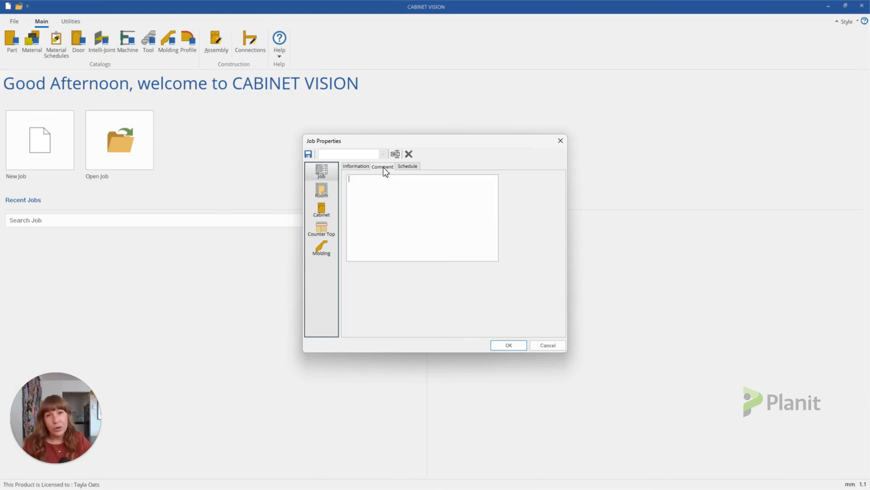
pyautogui.click(407, 168)
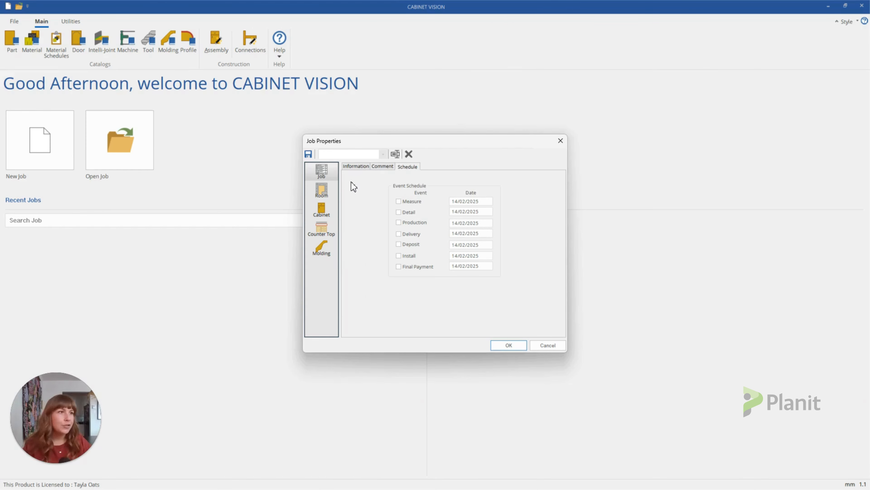
pyautogui.click(324, 193)
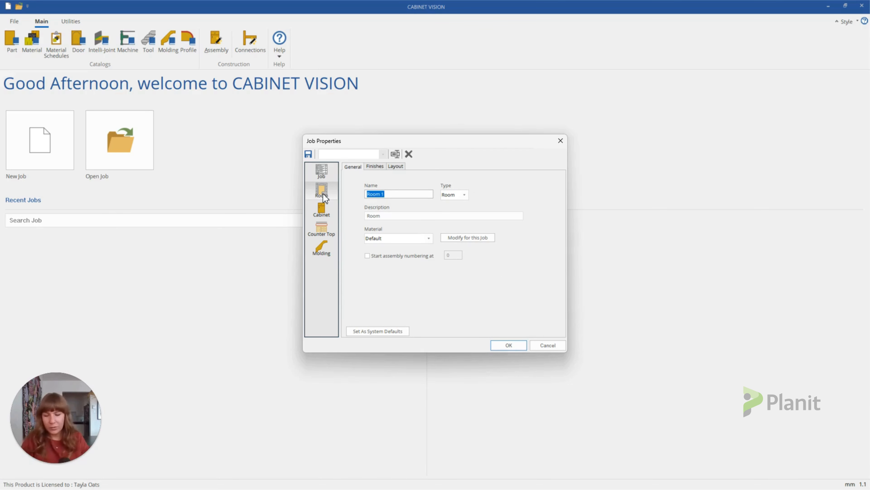
pyautogui.write('K')
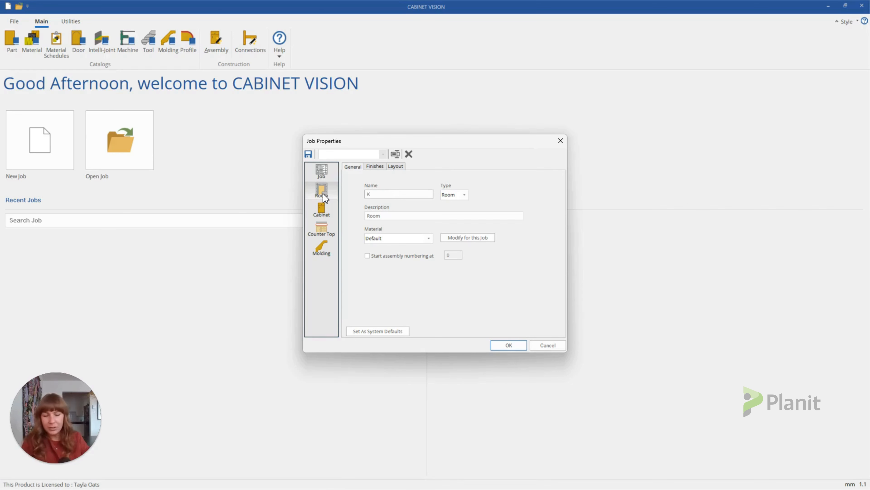
pyautogui.write('itchen')
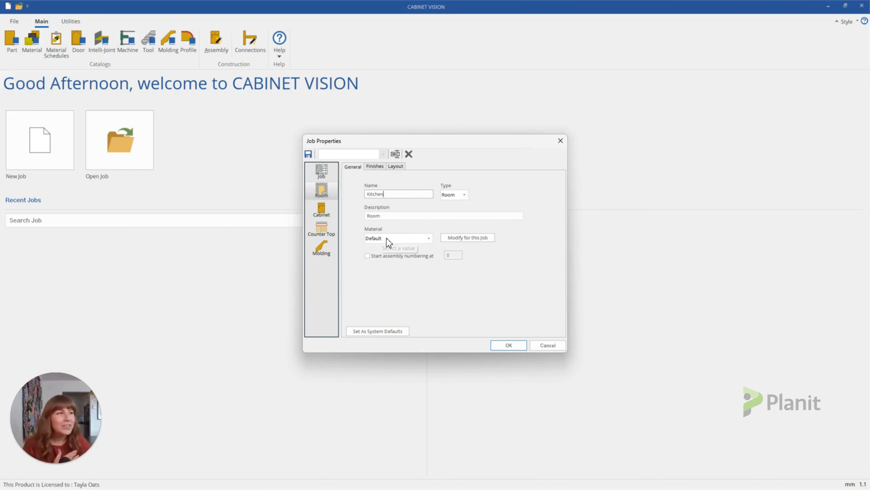
# Set the room's wall height to 2400 mm in its layout settings
pyautogui.click(376, 167)
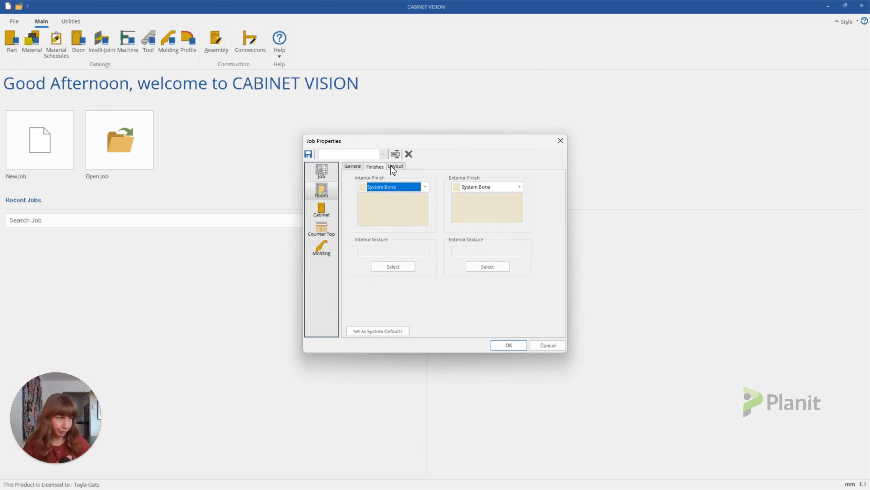
pyautogui.click(396, 167)
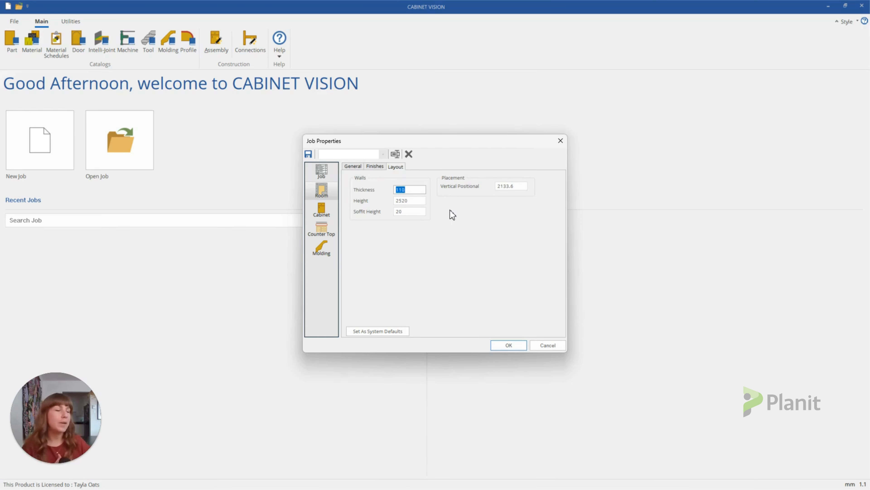
pyautogui.click(416, 190)
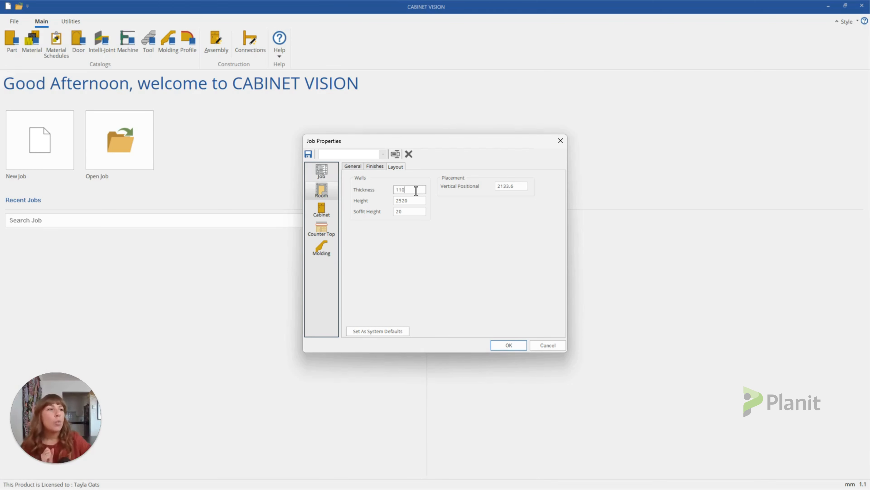
pyautogui.click(420, 199)
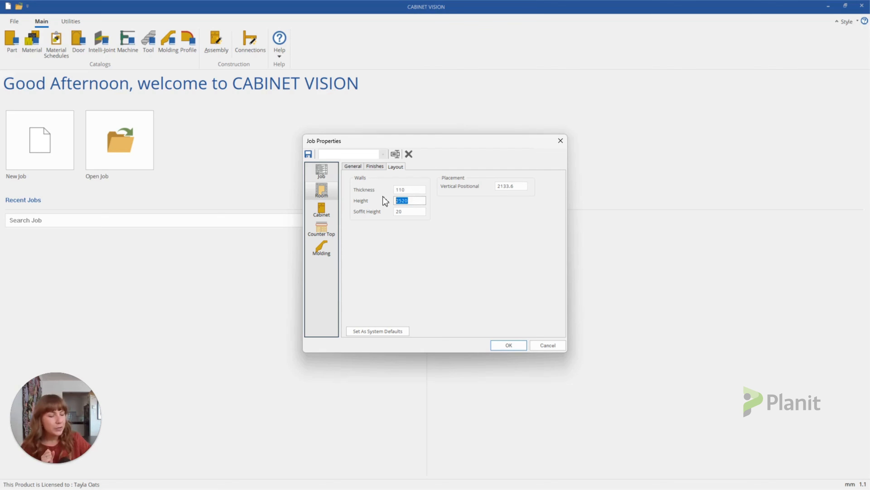
pyautogui.write('2400')
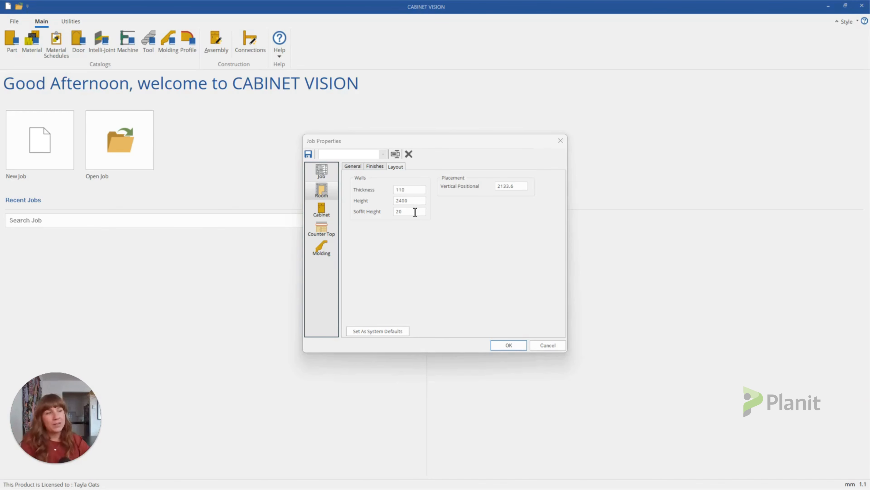
pyautogui.click(415, 212)
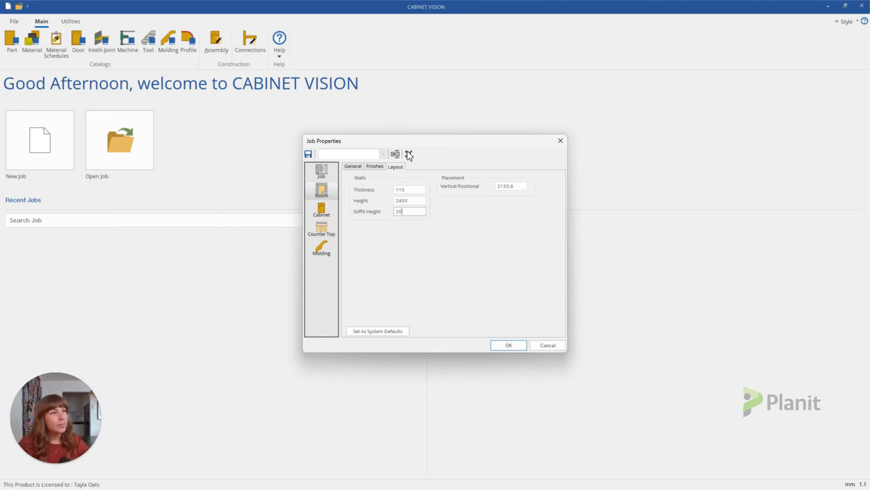
# Set the material for all cabinet doors to 5/8 Color ply - 0.5mm in the job's cabinet properties
pyautogui.click(322, 210)
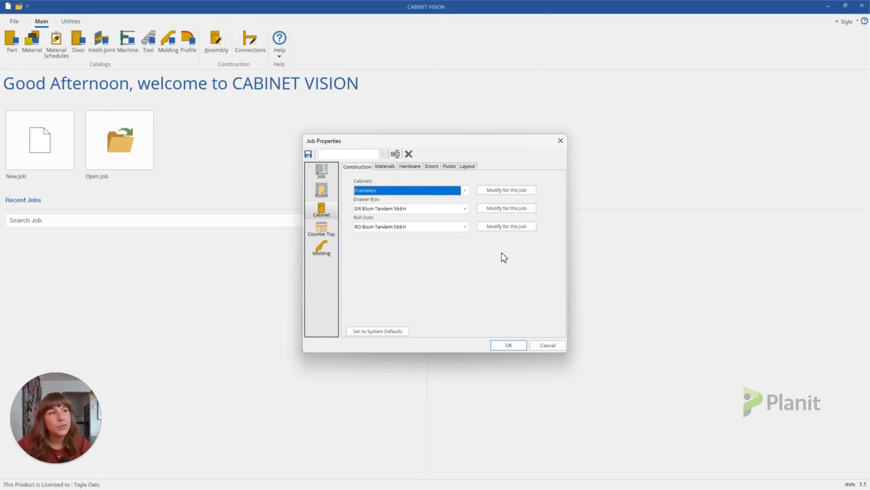
pyautogui.click(385, 166)
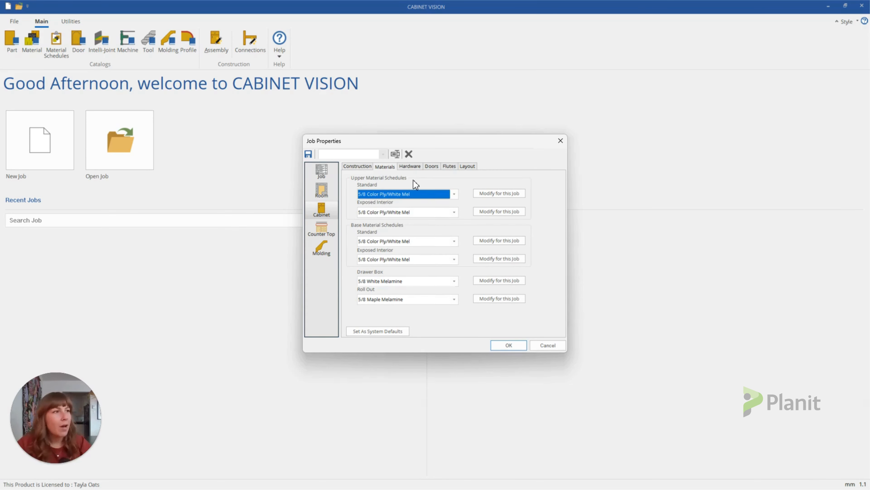
pyautogui.click(415, 168)
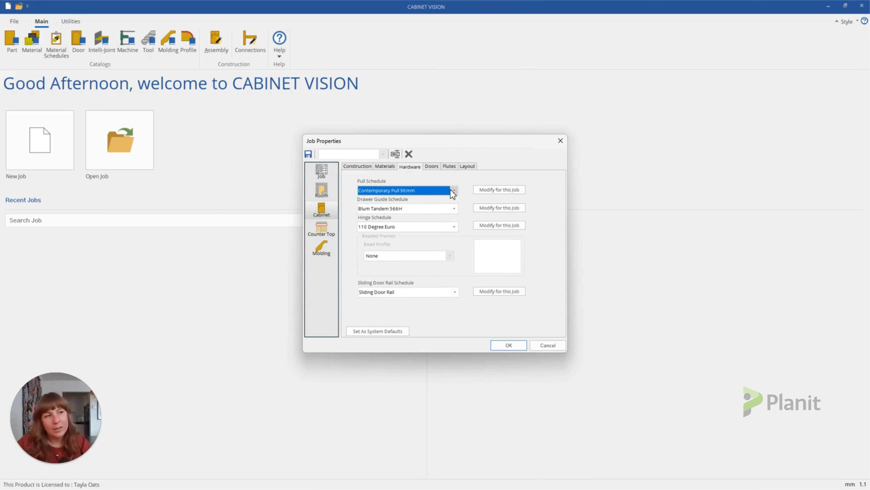
pyautogui.click(431, 167)
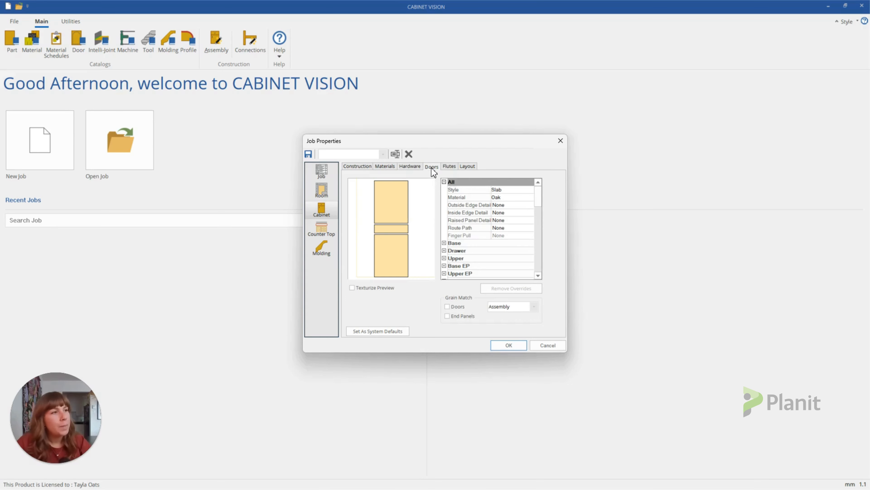
pyautogui.click(513, 198)
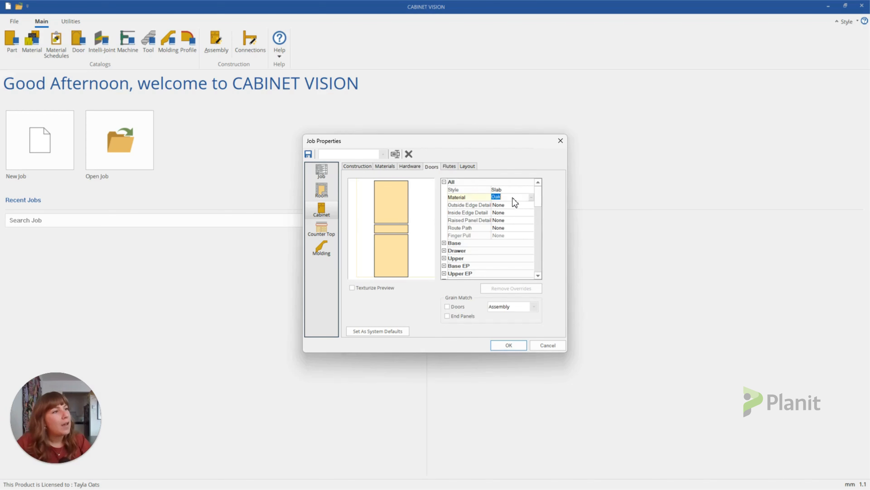
pyautogui.click(532, 197)
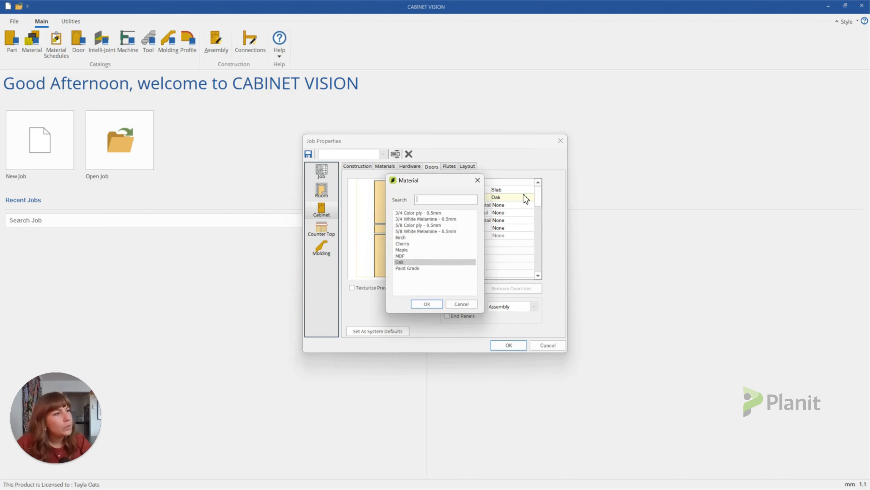
pyautogui.click(424, 226)
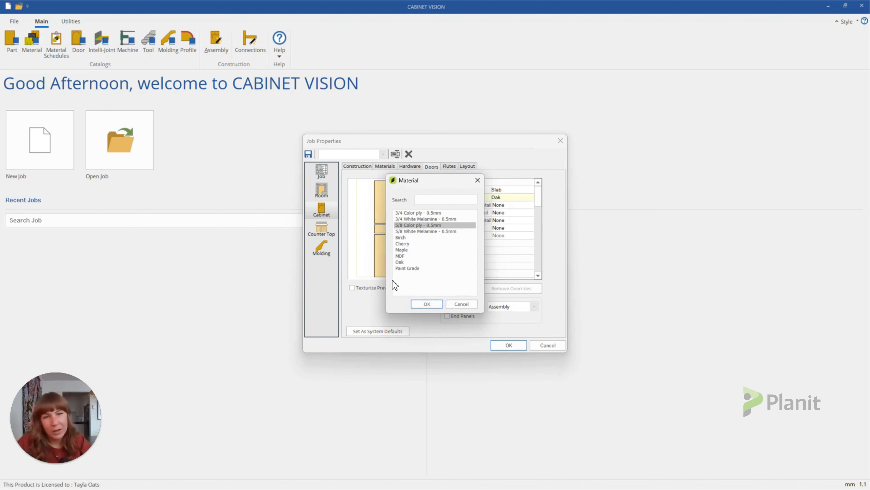
pyautogui.click(429, 305)
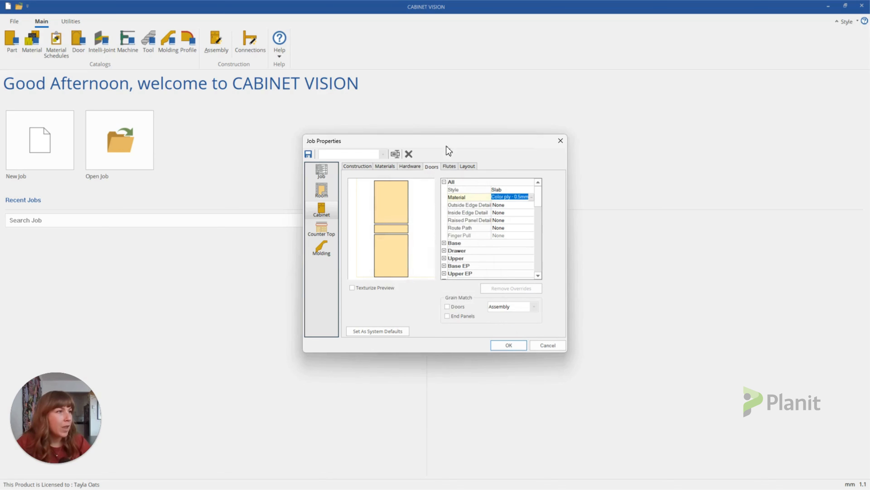
# Open the default cabinet layout sizes, switch to Calculator and subtract 33 from 900 for the base cabinet height
pyautogui.click(449, 166)
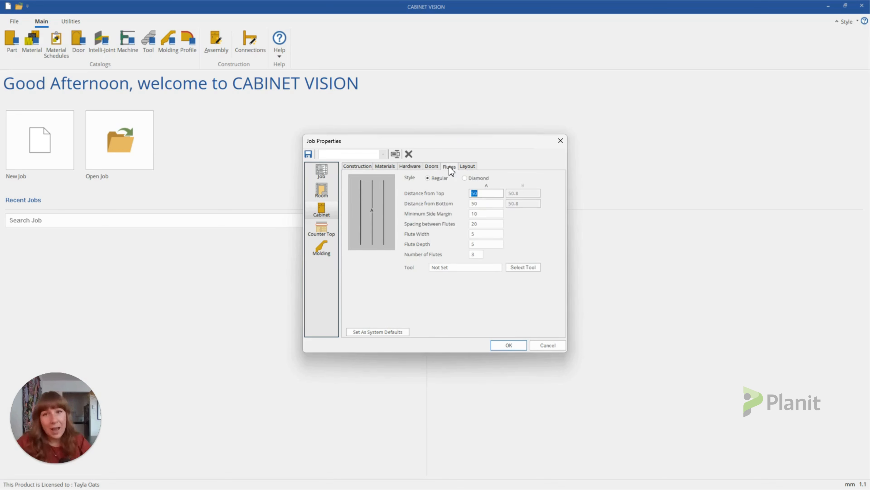
pyautogui.click(472, 166)
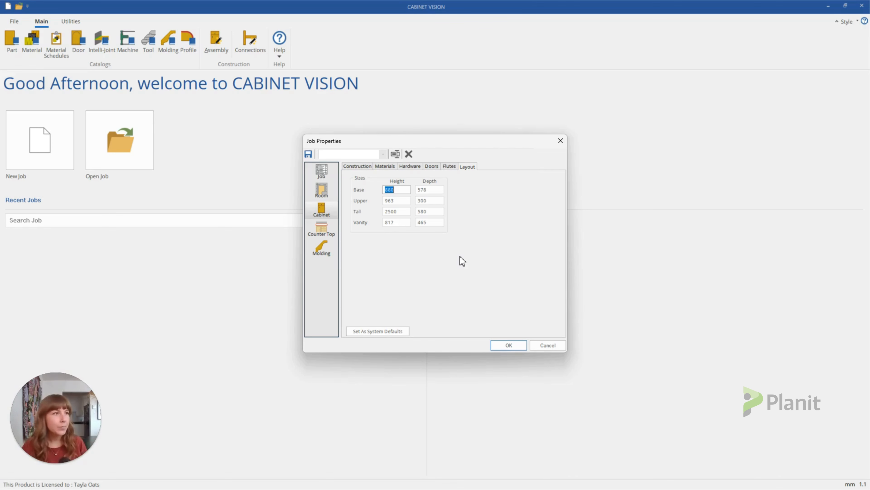
pyautogui.click(405, 190)
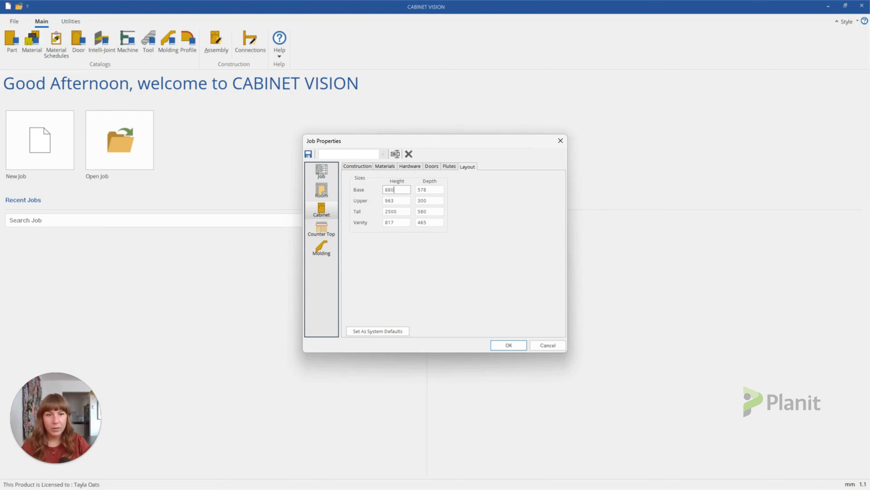
pyautogui.hotkey('alt', 'Tab')
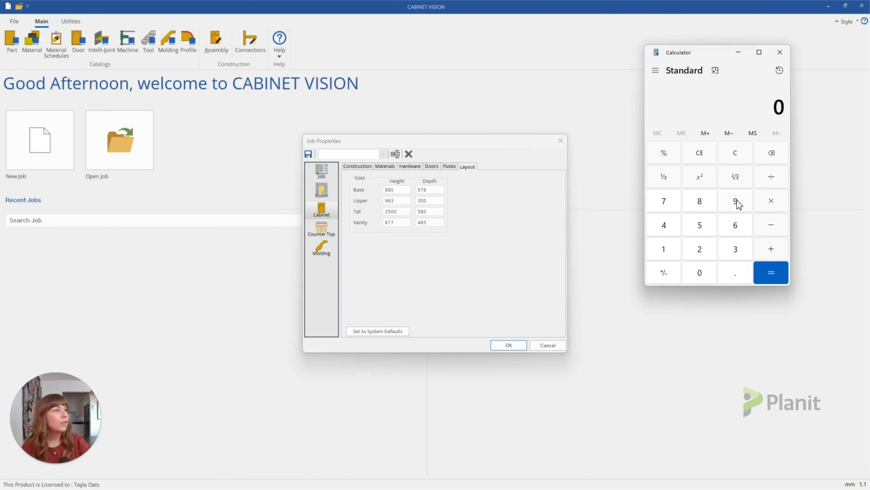
pyautogui.click(736, 203)
pyautogui.click(705, 278)
pyautogui.click(705, 278)
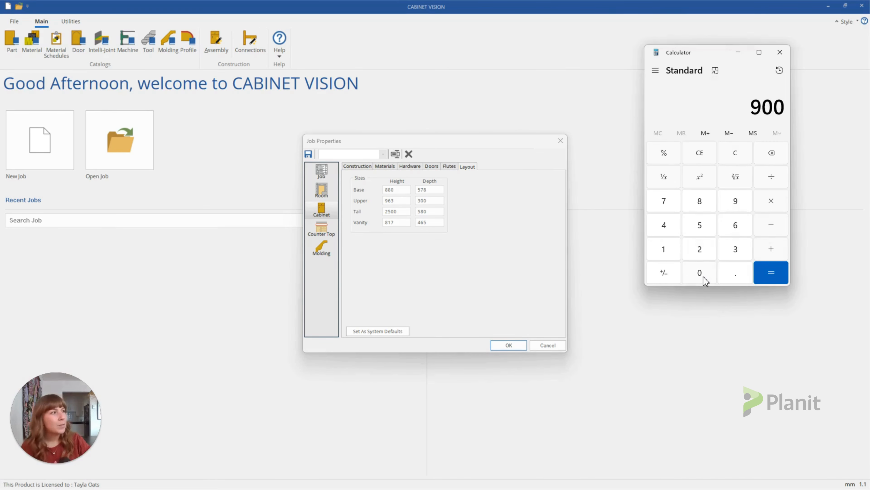
pyautogui.click(770, 227)
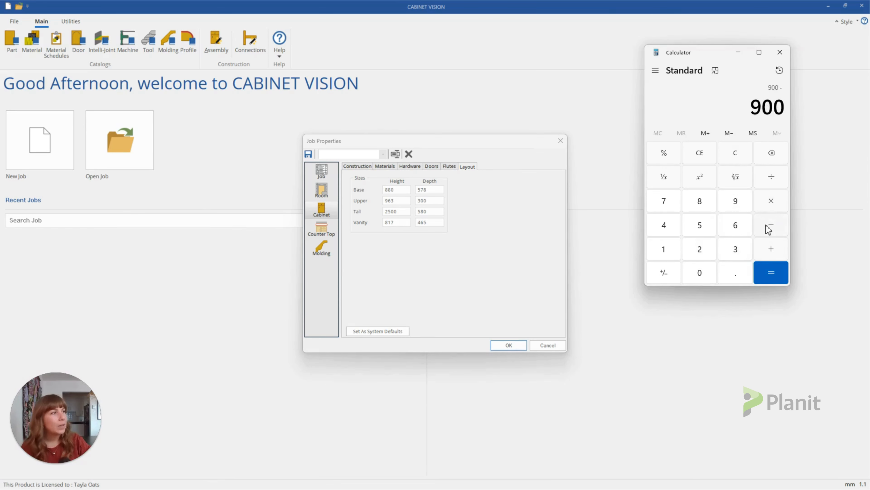
pyautogui.click(736, 250)
pyautogui.click(736, 250)
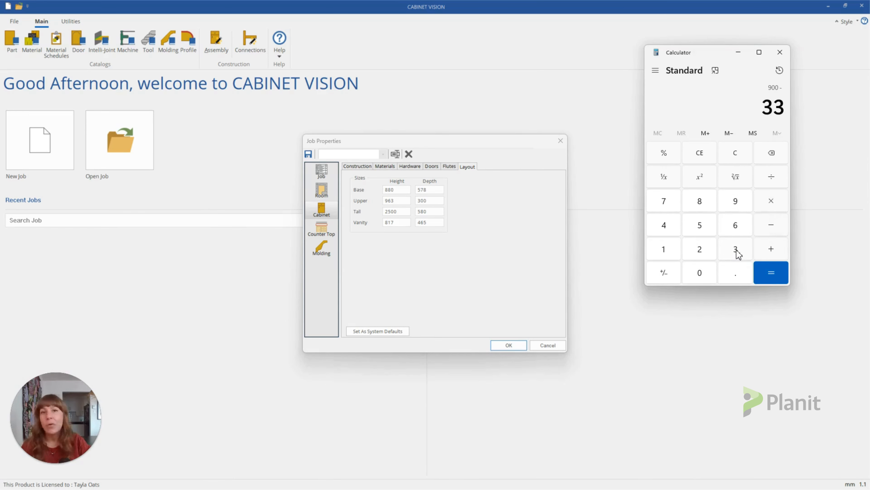
pyautogui.click(770, 273)
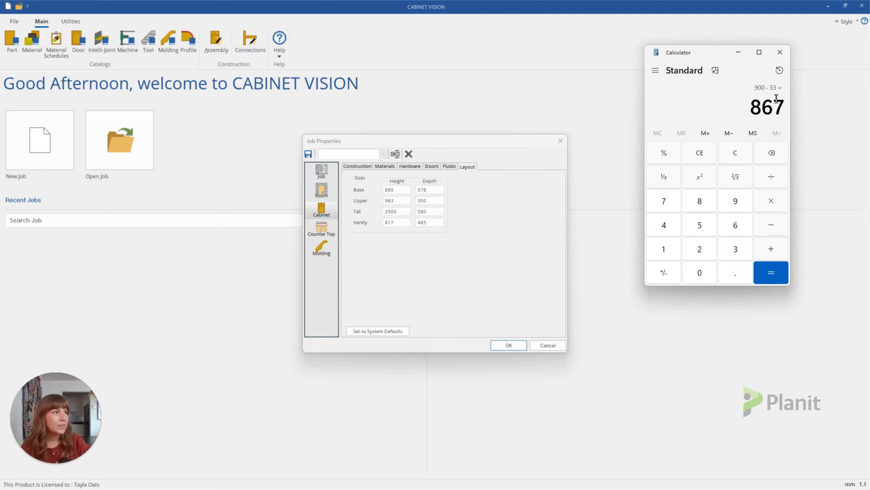
# Return to the job properties and set the base cabinet height to 867 mm
pyautogui.doubleClick(409, 191)
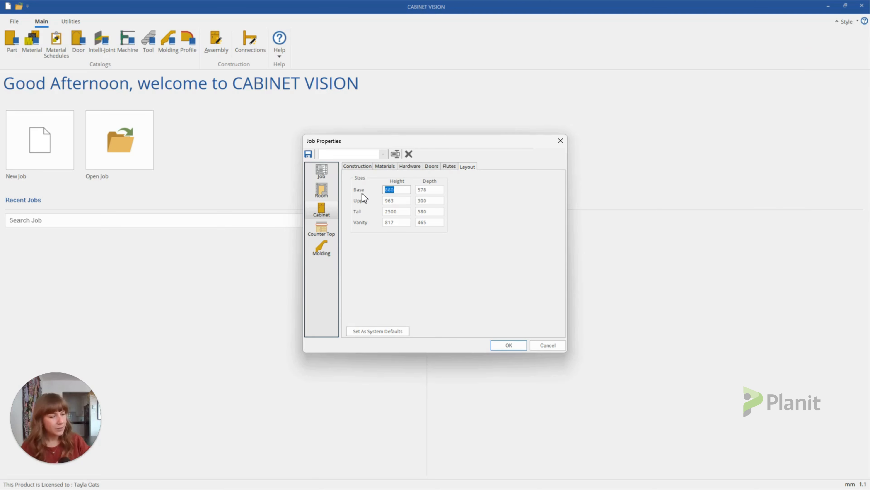
pyautogui.write('867')
pyautogui.click(436, 190)
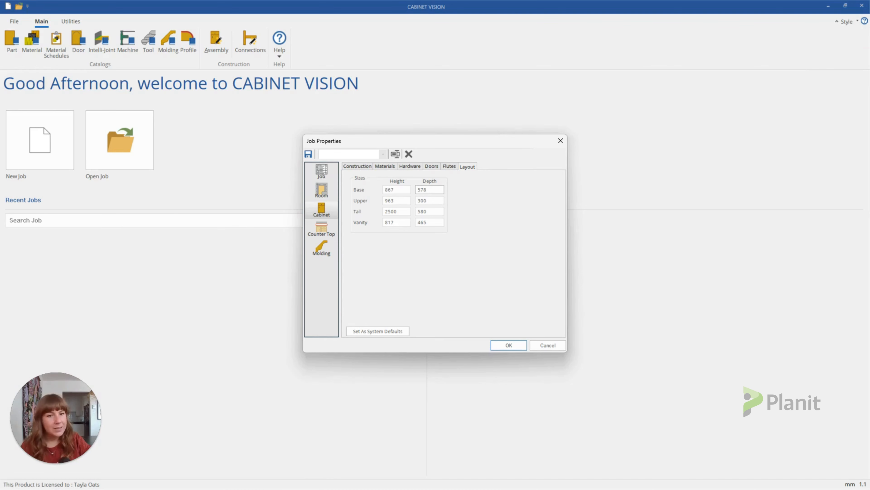
# Switch to Calculator to subtract 35 from 600, then return to the job properties and set the base cabinet depth to 565 mm
pyautogui.hotkey('alt', 'Tab')
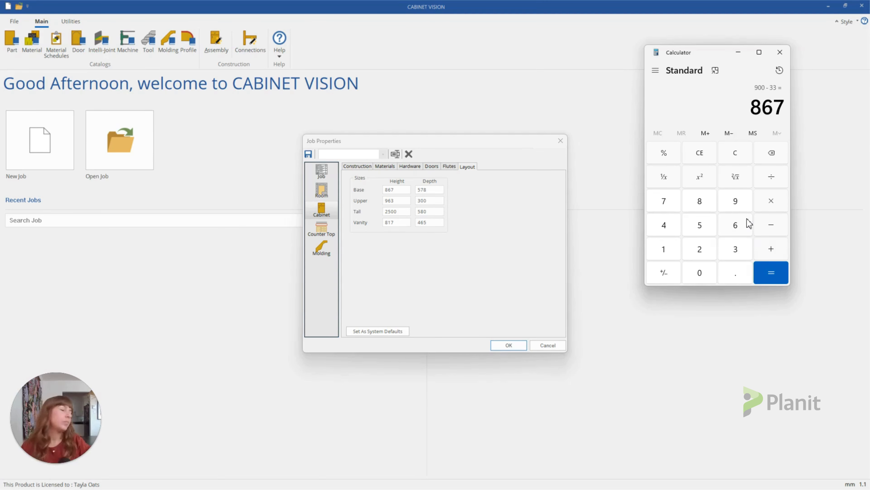
pyautogui.click(736, 224)
pyautogui.click(700, 279)
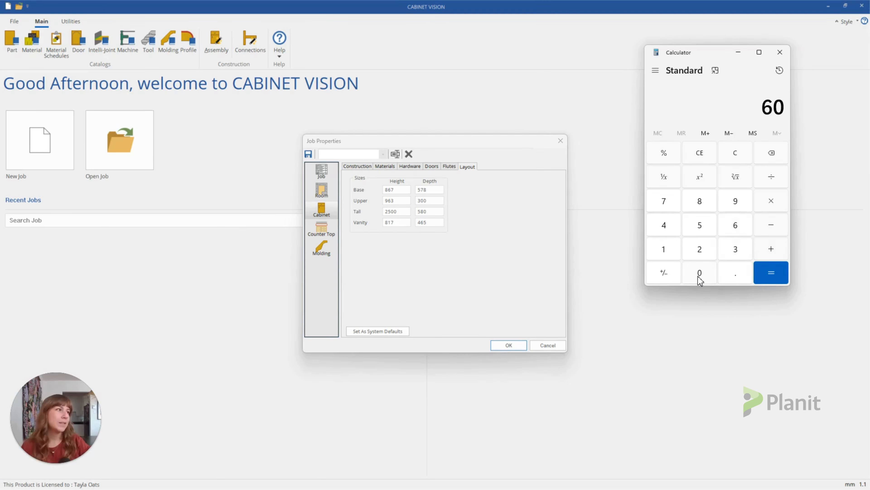
pyautogui.click(705, 280)
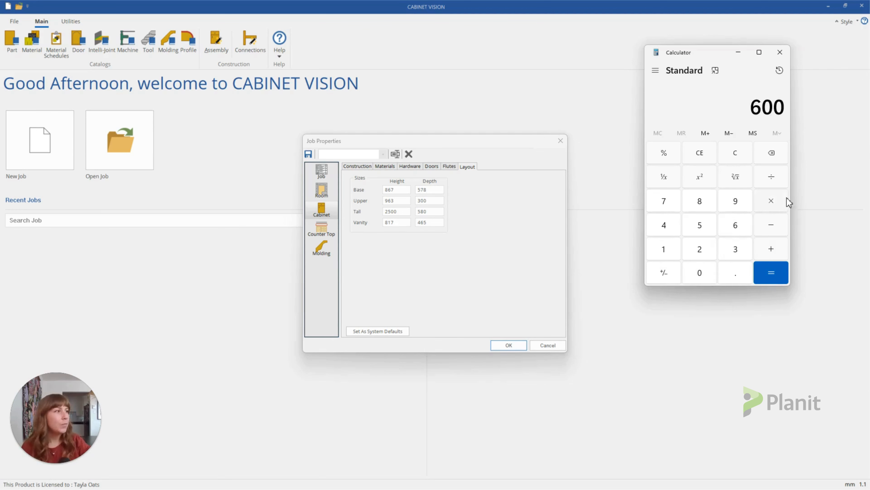
pyautogui.click(775, 226)
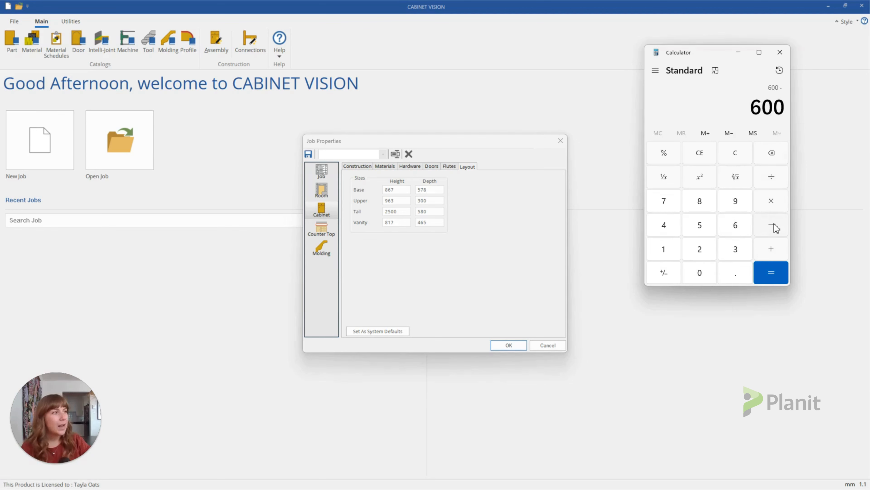
pyautogui.click(733, 251)
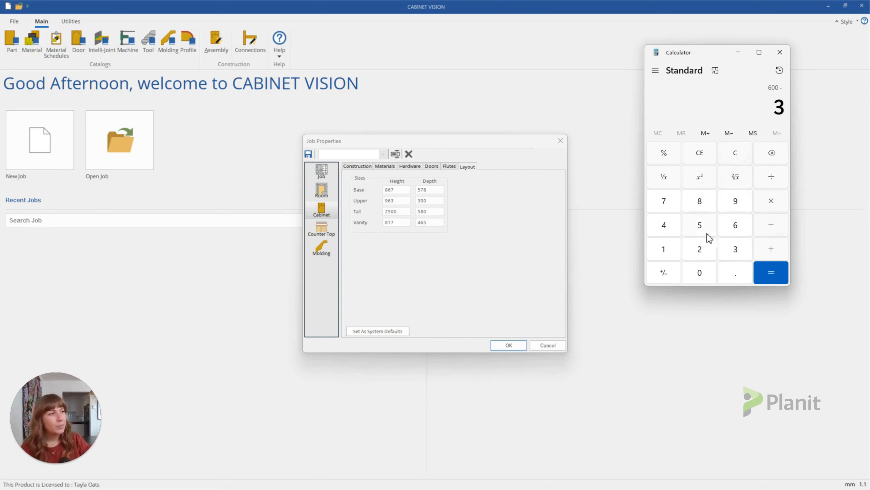
pyautogui.click(699, 226)
pyautogui.click(777, 276)
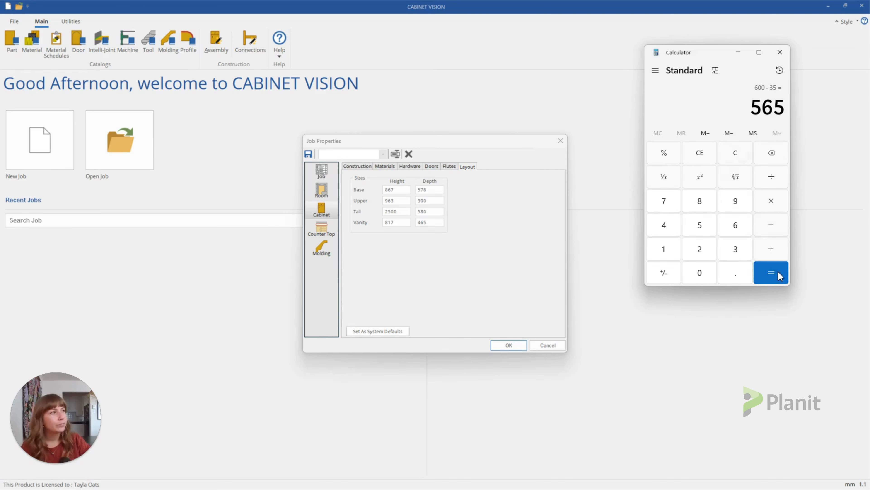
pyautogui.click(427, 189)
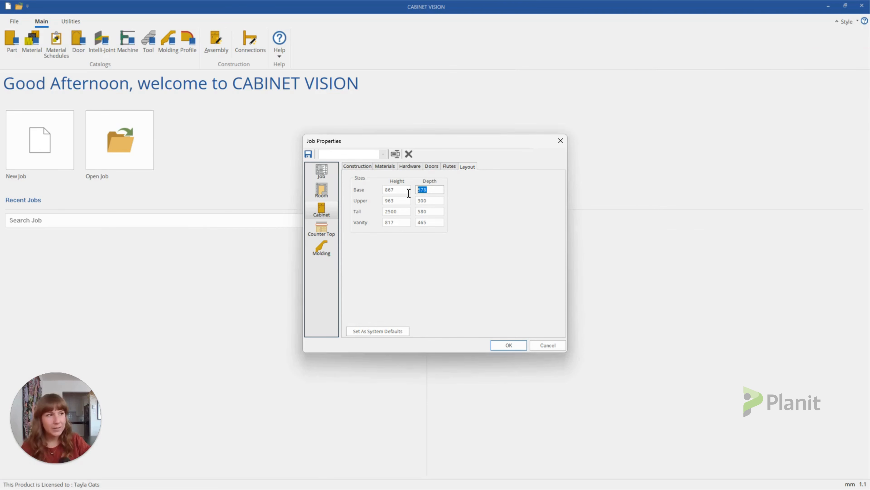
pyautogui.write('565')
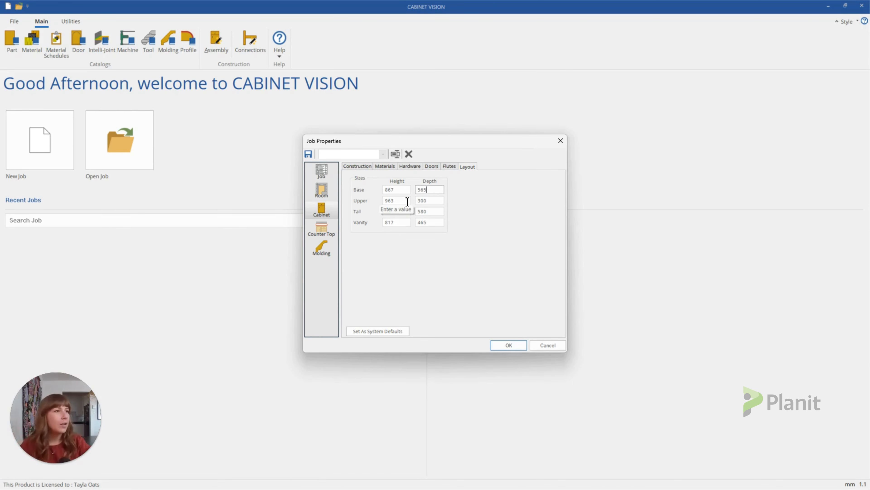
# Set the tall cabinet height to 2380 mm in the cabinet layout sizes
pyautogui.click(408, 202)
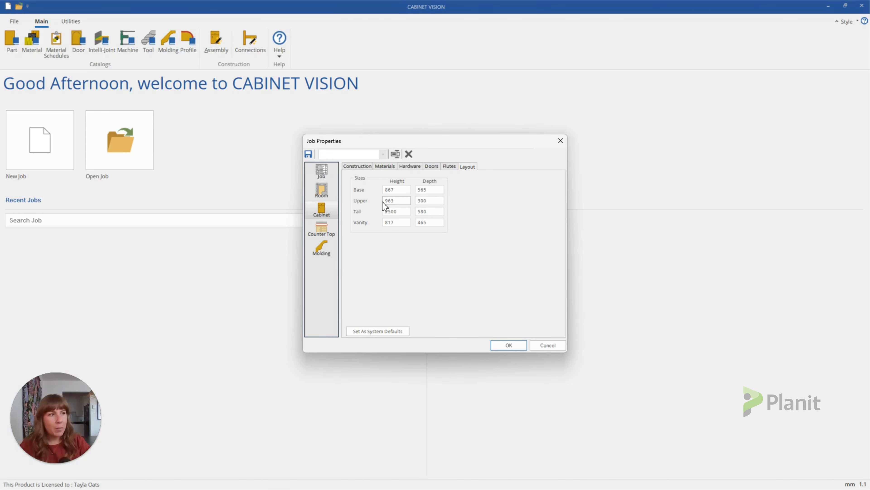
pyautogui.doubleClick(398, 212)
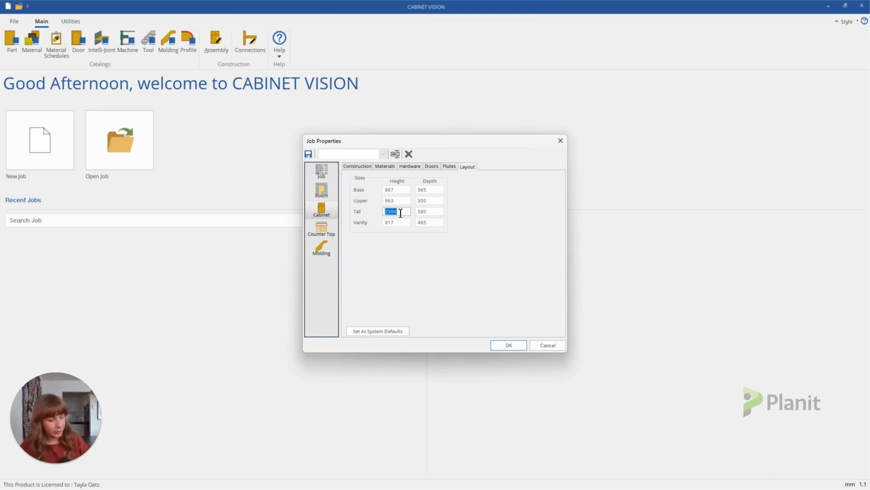
pyautogui.write('23')
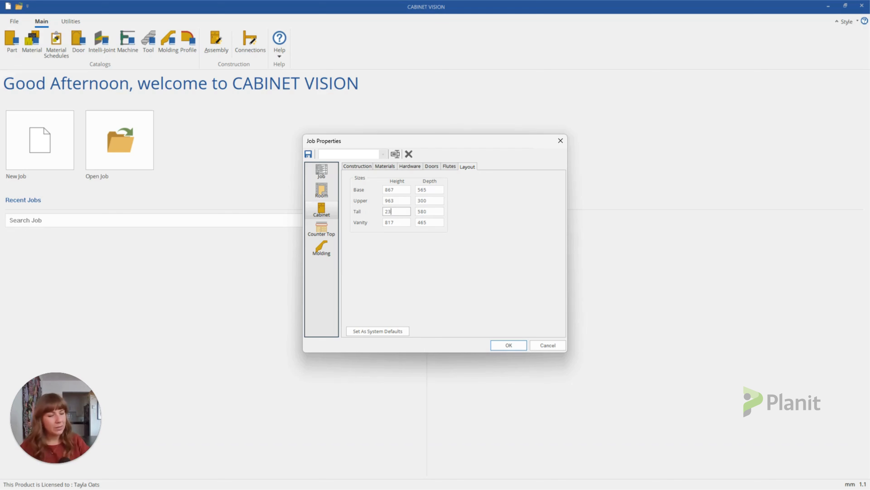
pyautogui.write('80')
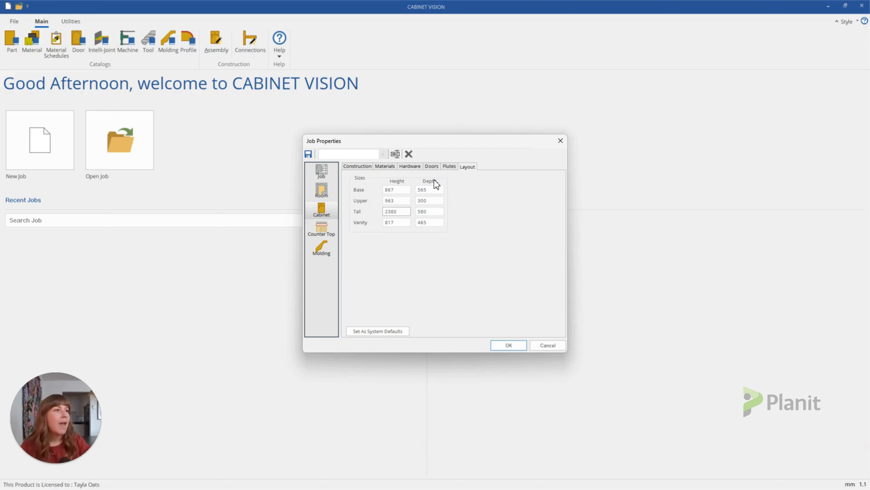
pyautogui.click(433, 213)
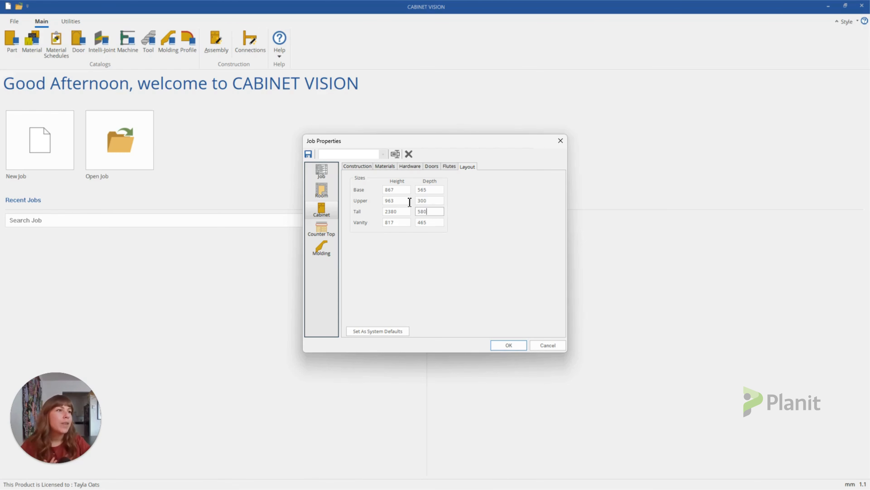
# Switch to Calculator and subtract 900 and 600 from 2380 for the upper cabinet height
pyautogui.click(401, 201)
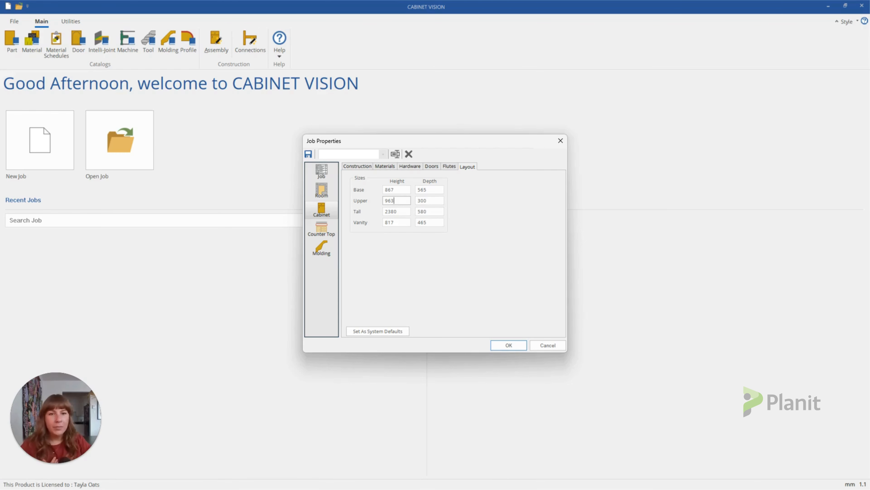
pyautogui.hotkey('alt', 'Tab')
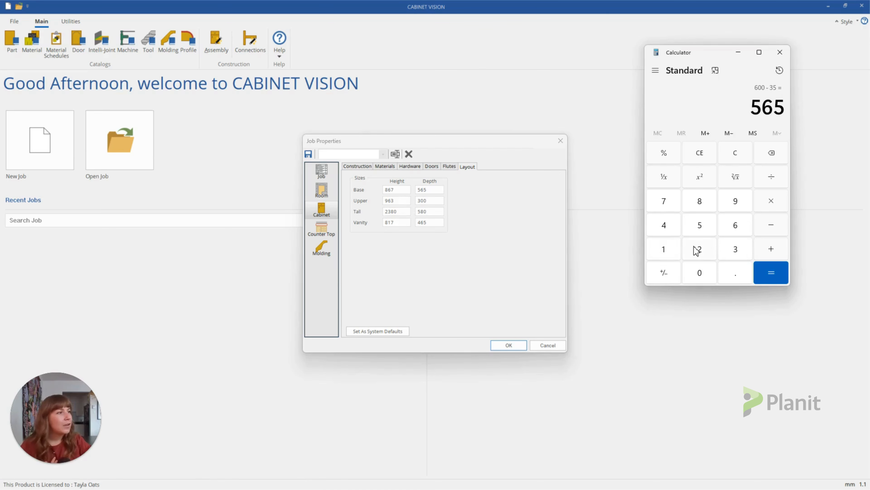
pyautogui.click(700, 252)
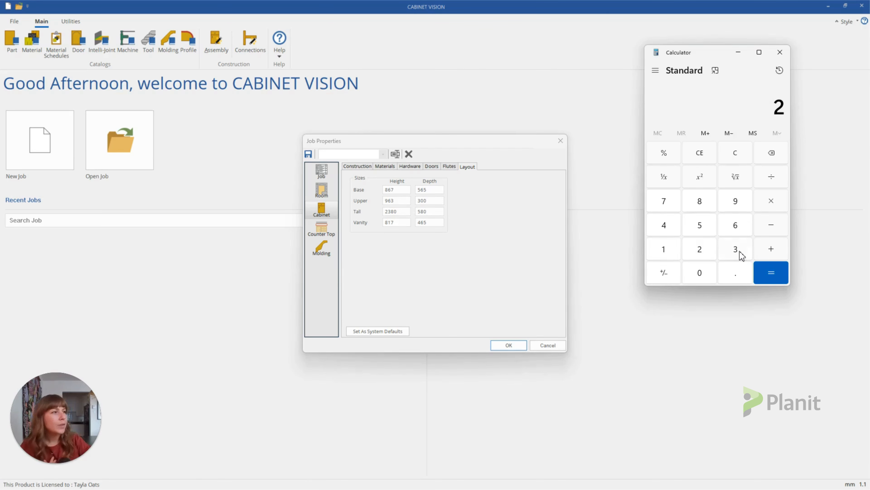
pyautogui.click(735, 252)
pyautogui.click(705, 205)
pyautogui.click(712, 277)
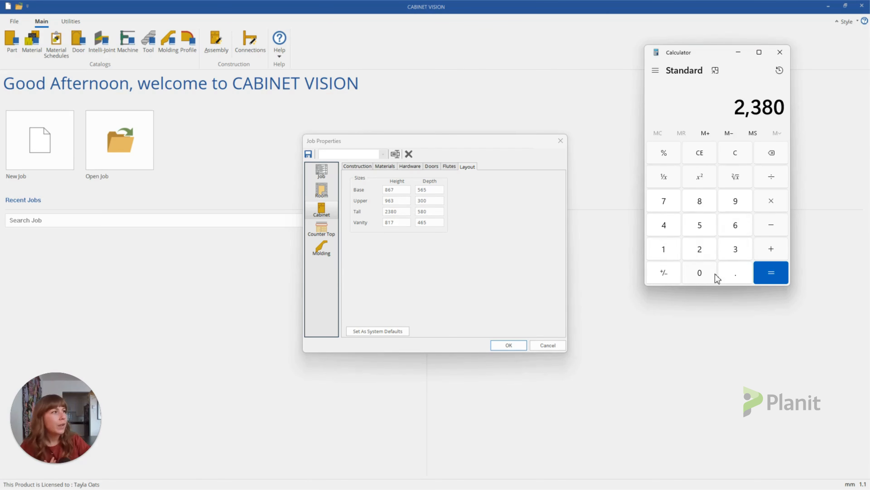
pyautogui.click(769, 229)
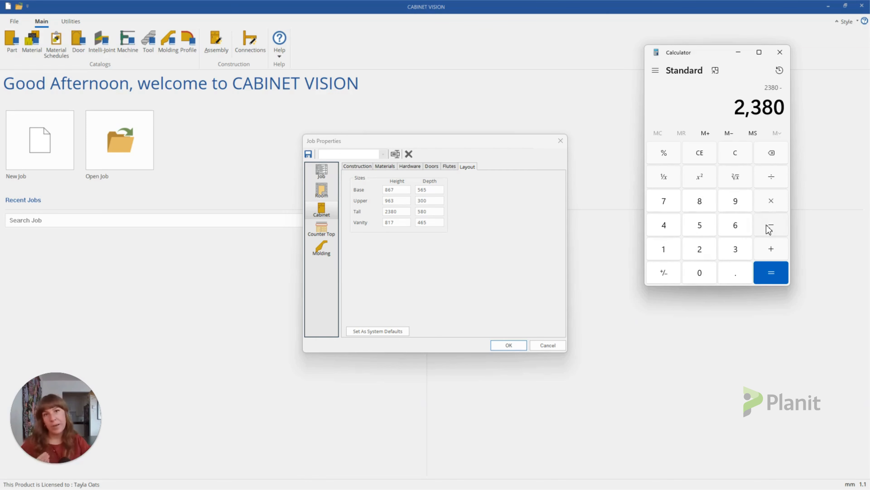
pyautogui.click(741, 204)
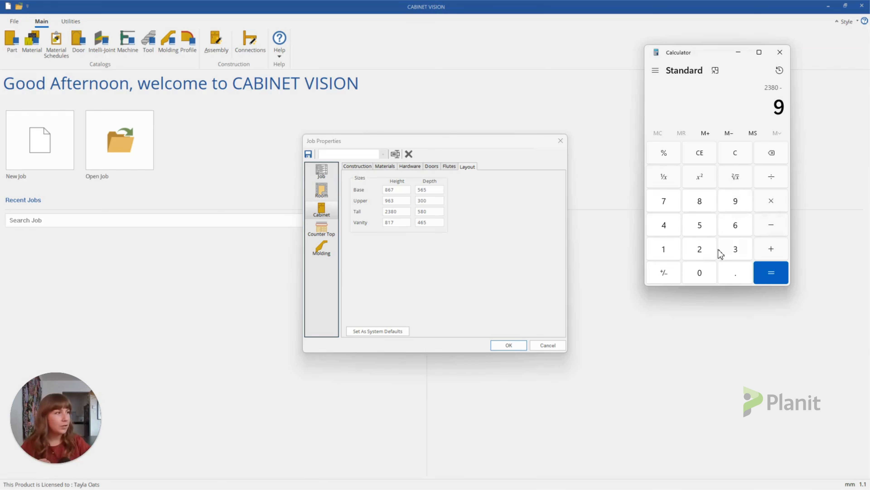
pyautogui.click(707, 277)
pyautogui.click(706, 277)
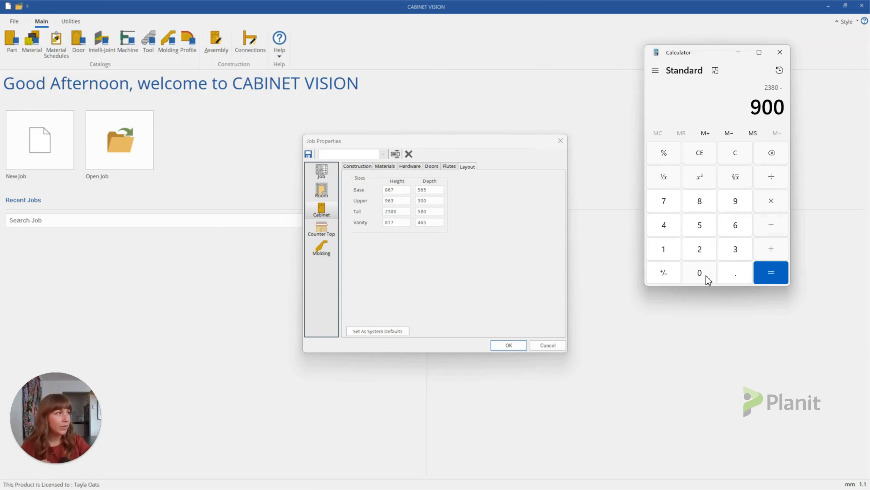
pyautogui.click(771, 226)
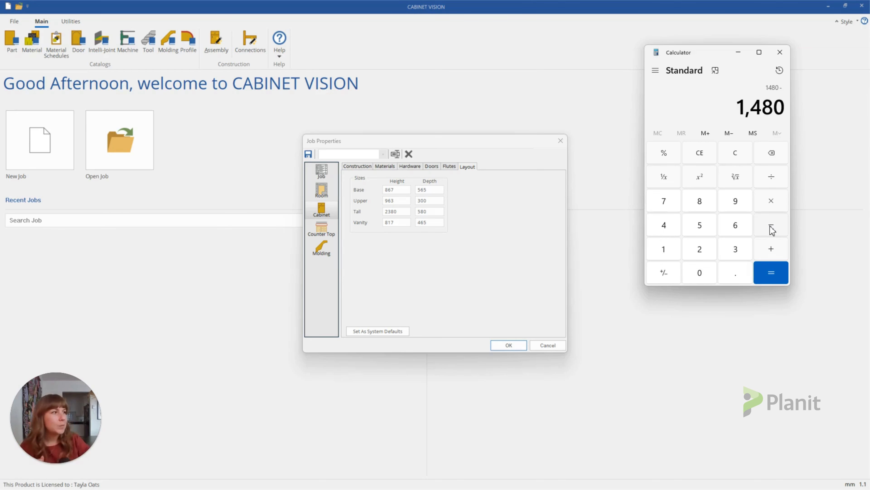
pyautogui.click(737, 225)
pyautogui.click(703, 275)
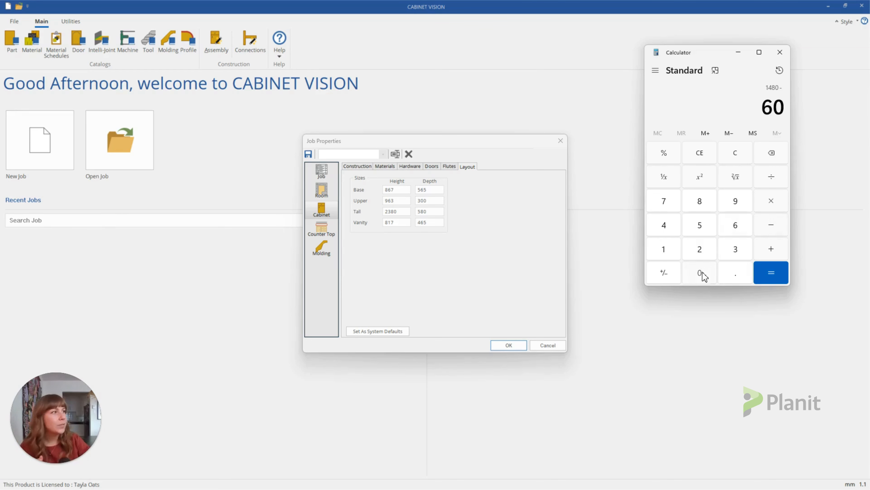
pyautogui.click(703, 274)
pyautogui.click(778, 271)
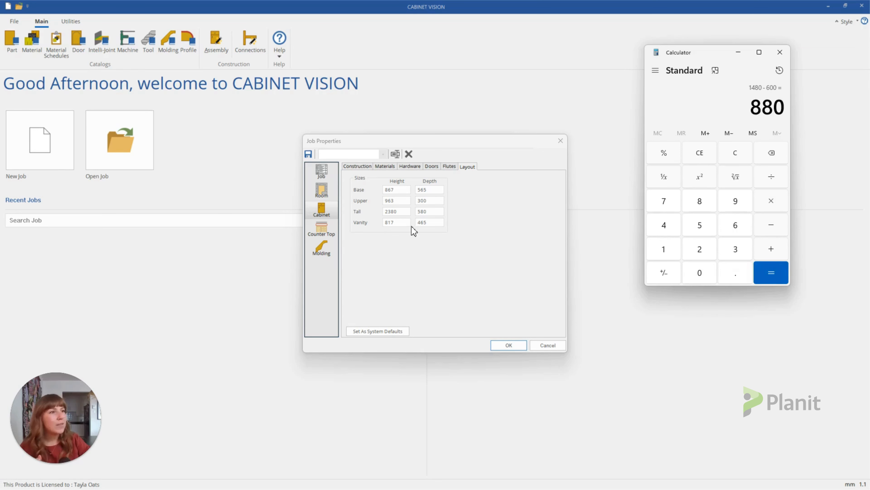
# Return to the job properties and set the upper cabinet height to 880 mm, keeping the upper depth and vanity sizes
pyautogui.doubleClick(400, 201)
pyautogui.write('8')
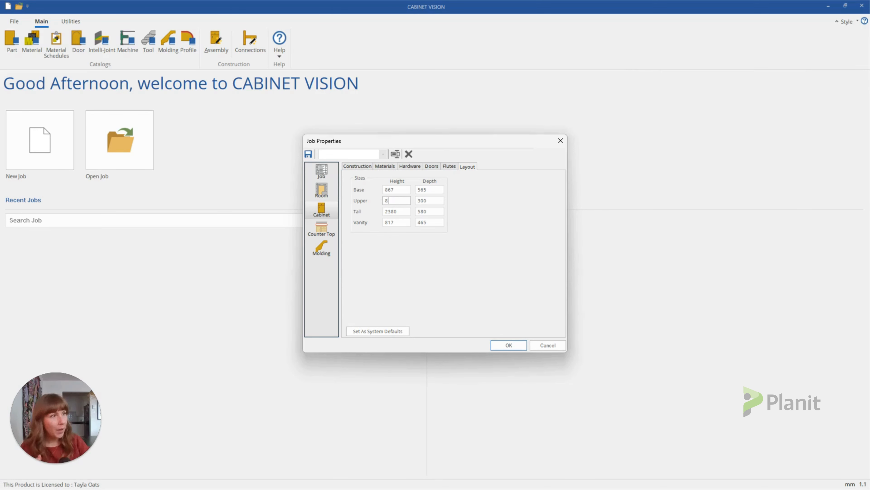
pyautogui.write('080')
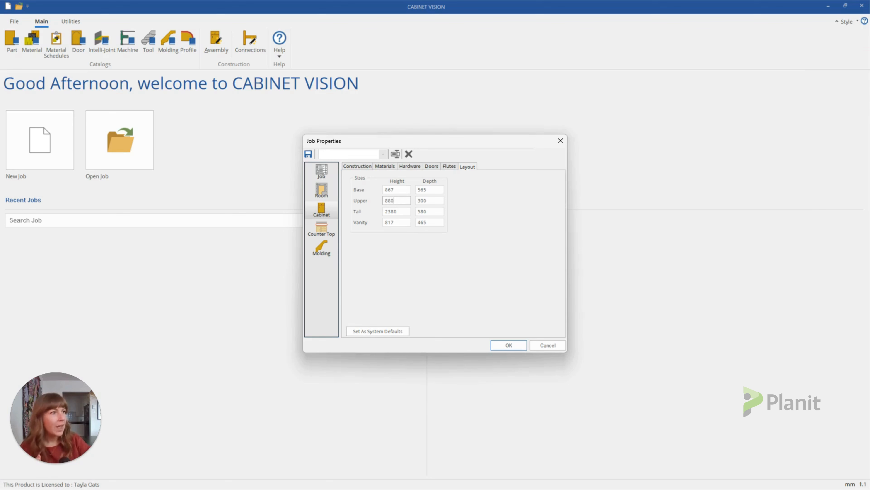
pyautogui.click(437, 201)
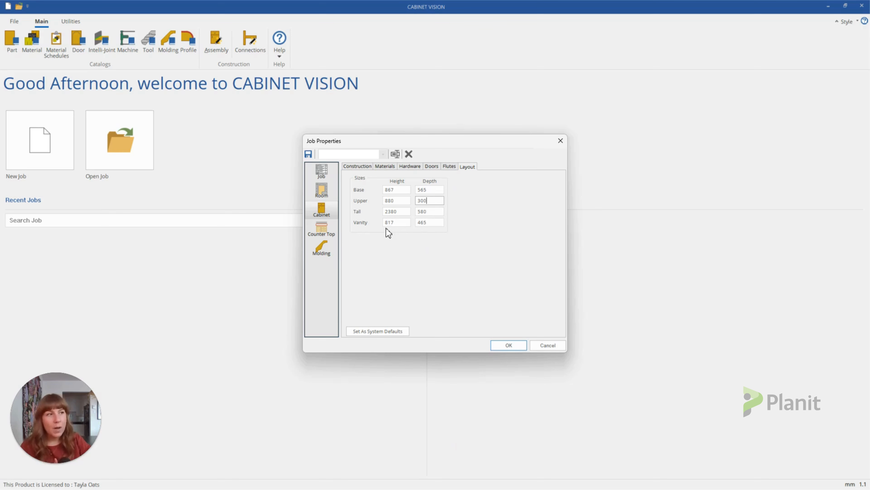
pyautogui.click(407, 222)
pyautogui.click(432, 222)
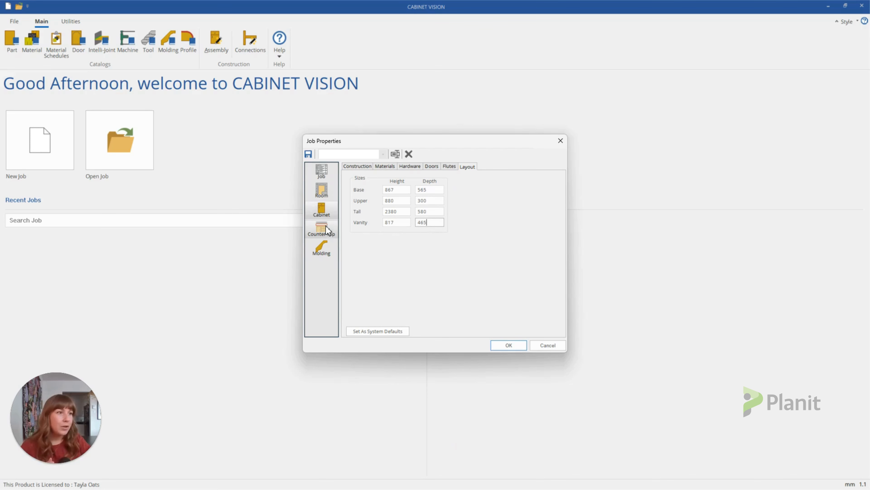
# Review the counter top's construction method and material schedule, and set its edge profile to Full Round
pyautogui.click(328, 233)
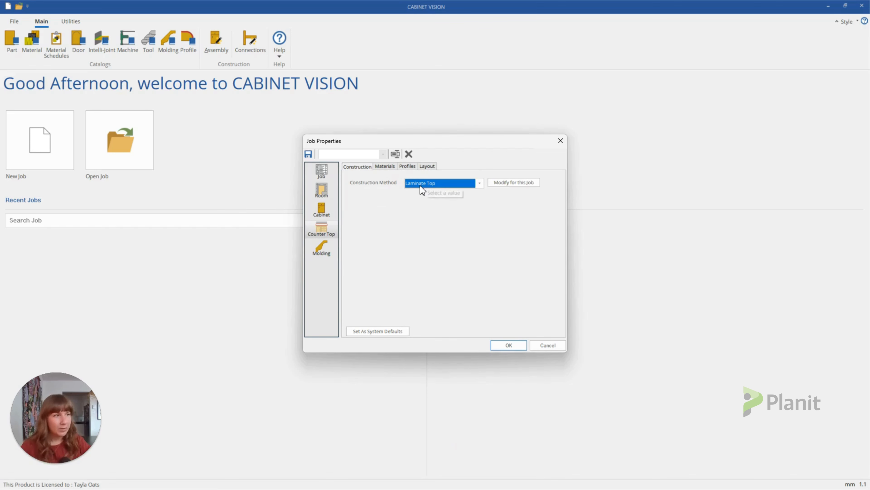
pyautogui.click(384, 166)
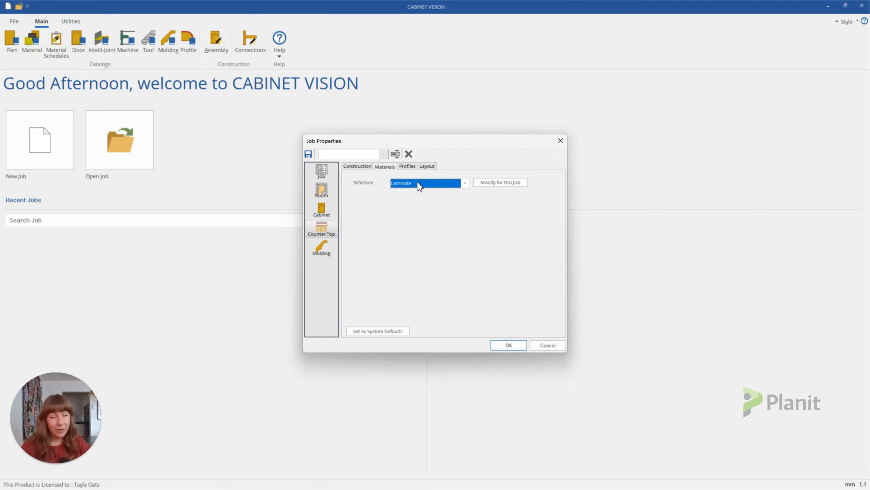
pyautogui.click(415, 168)
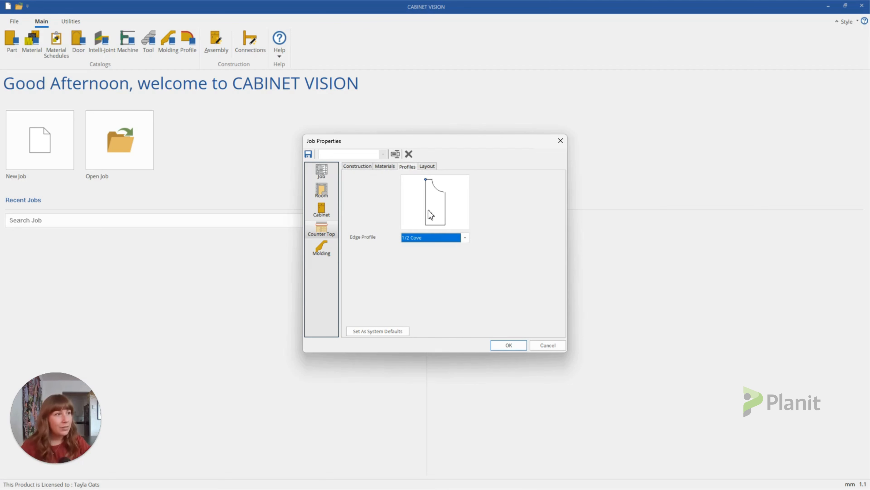
pyautogui.click(464, 238)
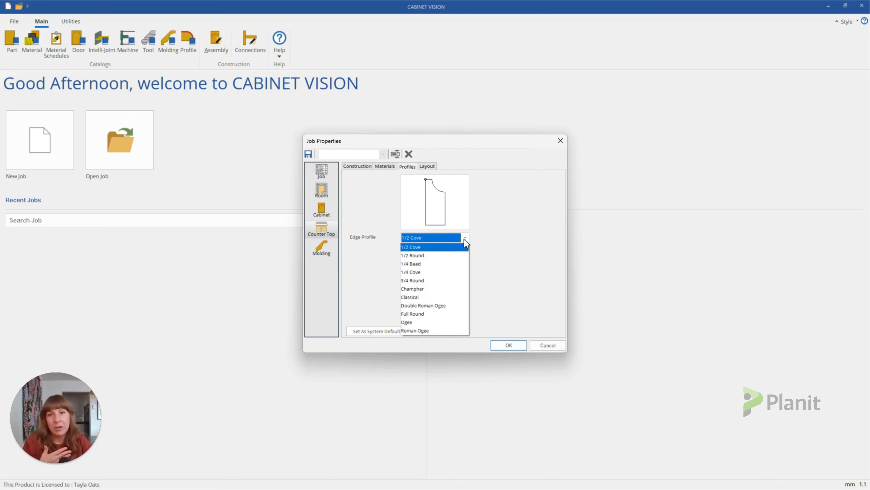
pyautogui.click(446, 315)
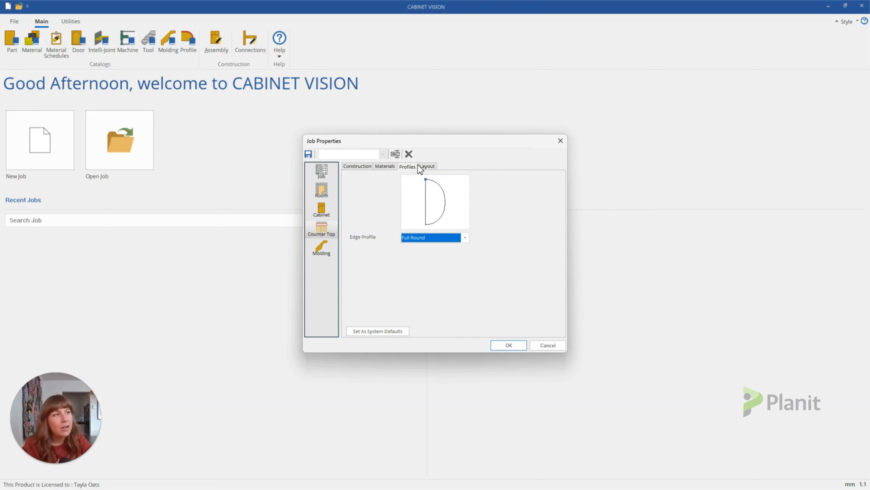
# Check the overhang settings for automatic counter tops, and open the job's molding properties
pyautogui.click(427, 167)
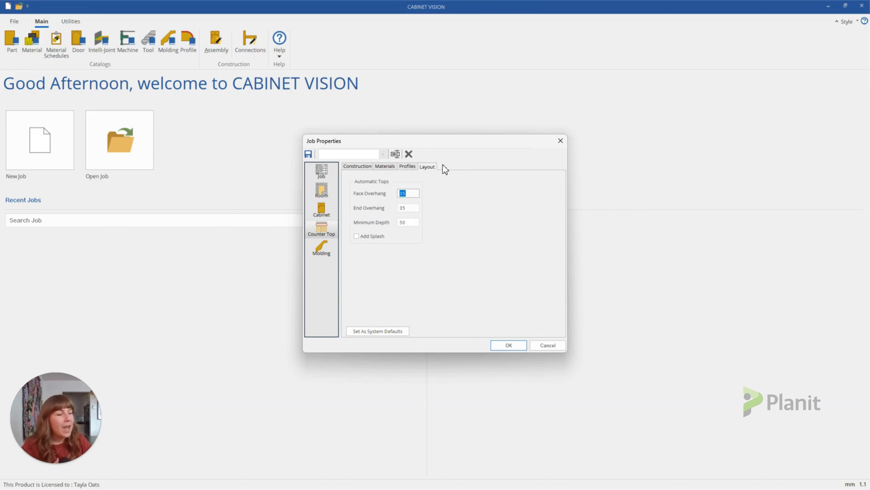
pyautogui.click(417, 194)
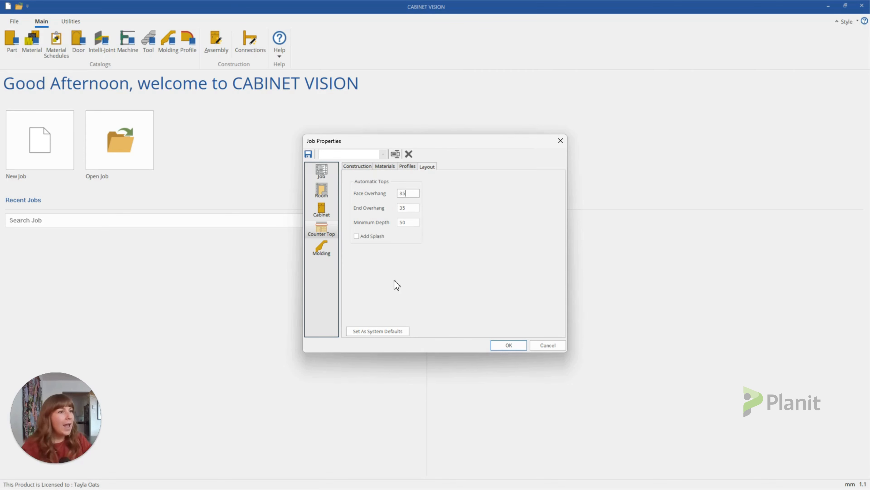
pyautogui.click(322, 250)
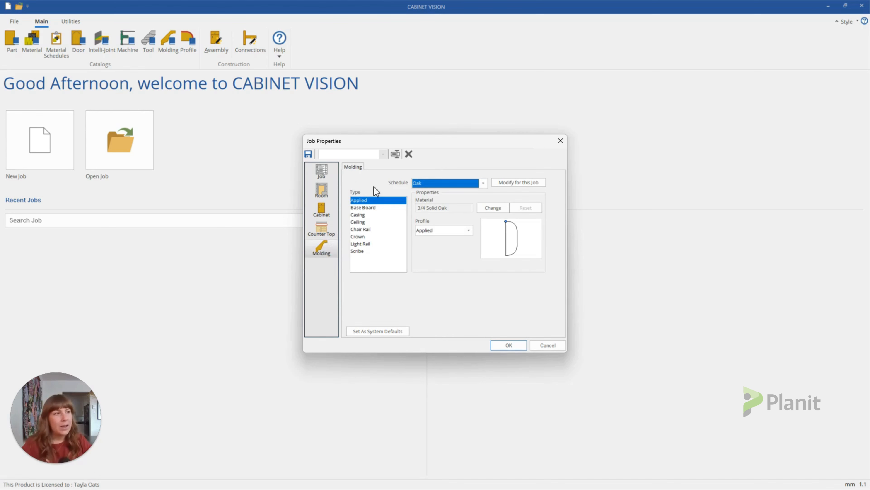
# Accept the job properties to create the new kitchen job
pyautogui.click(509, 346)
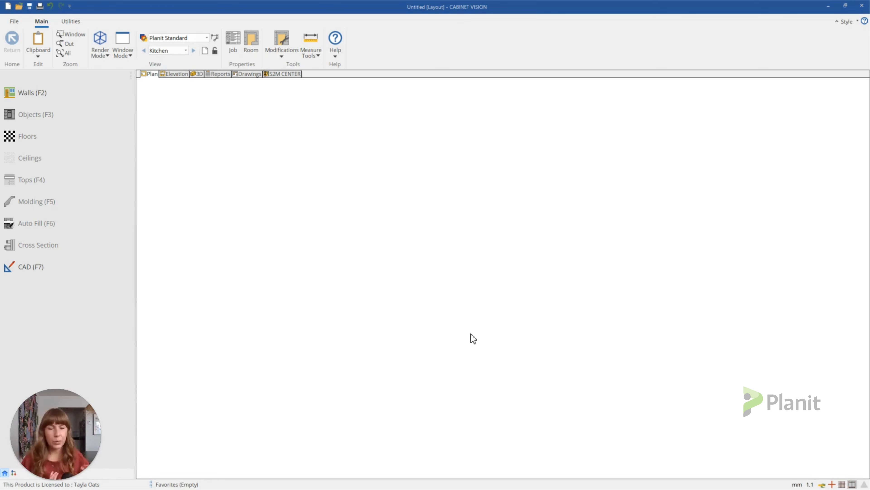
# Draw an upside-down U of three chained walls in the plan, about 2039, 2334 and 2104 mm long
pyautogui.click(81, 98)
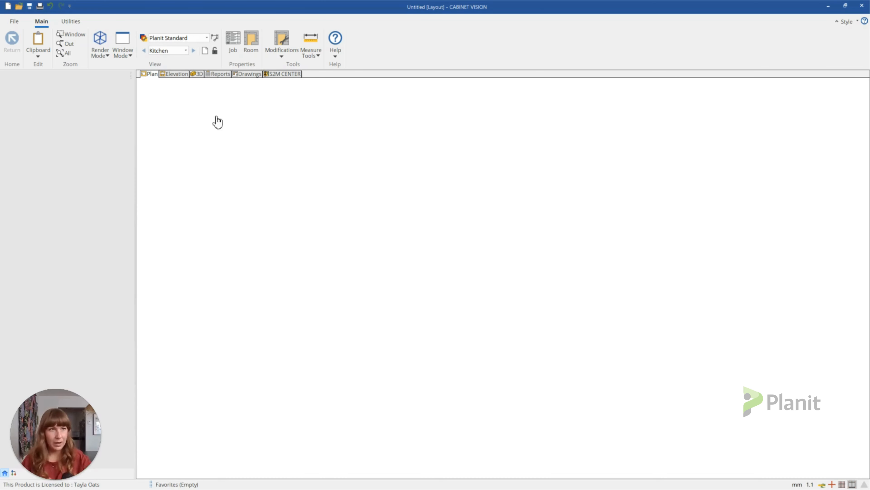
pyautogui.click(224, 348)
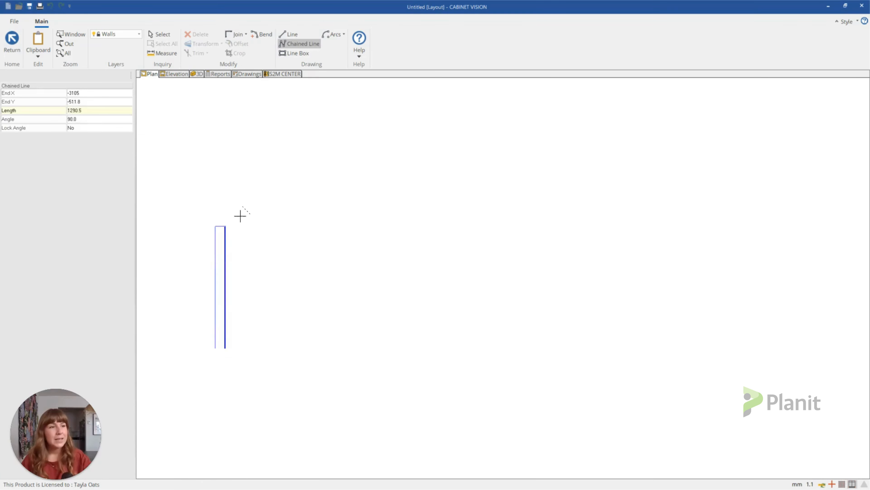
pyautogui.click(242, 166)
pyautogui.click(434, 166)
pyautogui.click(435, 352)
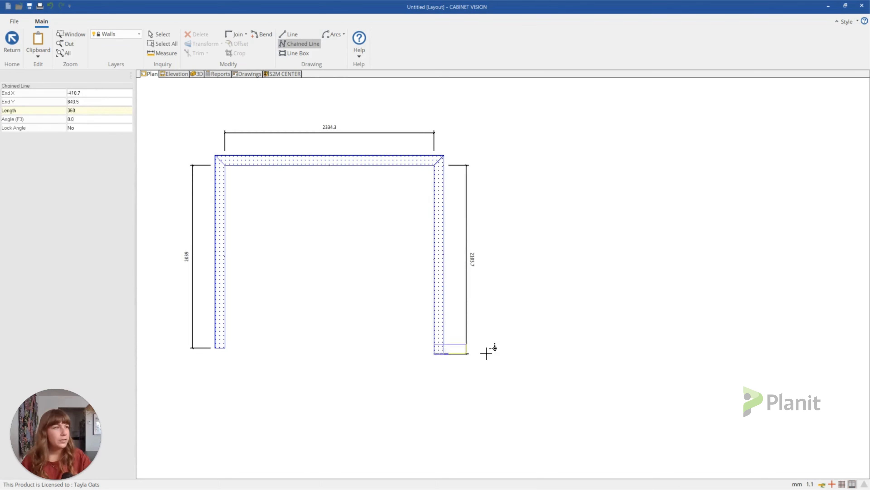
pyautogui.rightClick(605, 327)
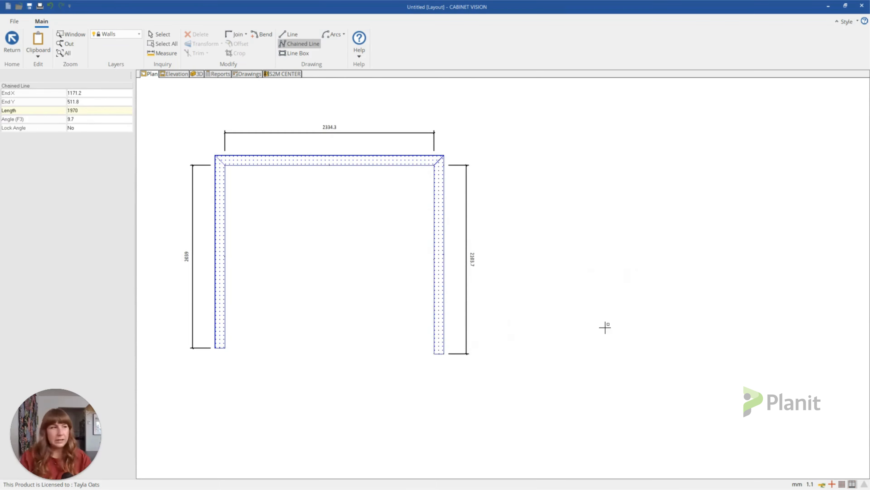
# Draw a second, separate U of three chained walls, about 2104, 2690 and 2104 mm long, and leave wall drawing
pyautogui.click(554, 165)
pyautogui.click(562, 353)
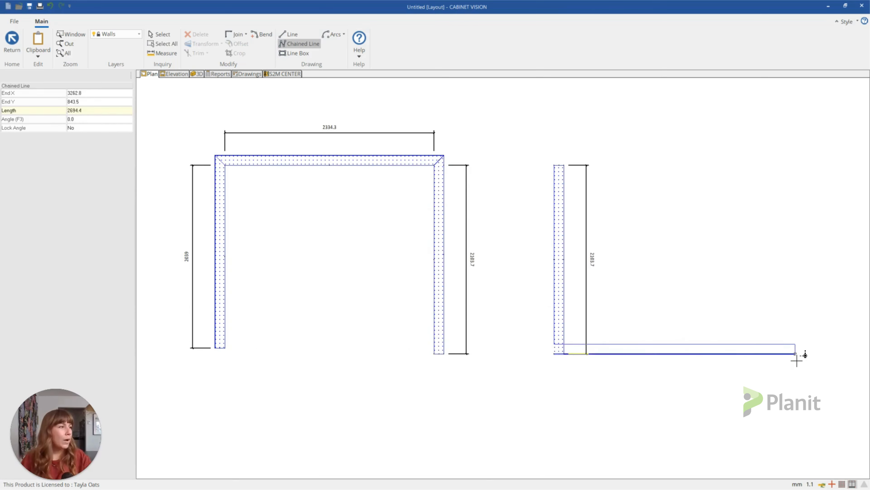
pyautogui.click(796, 354)
pyautogui.click(796, 165)
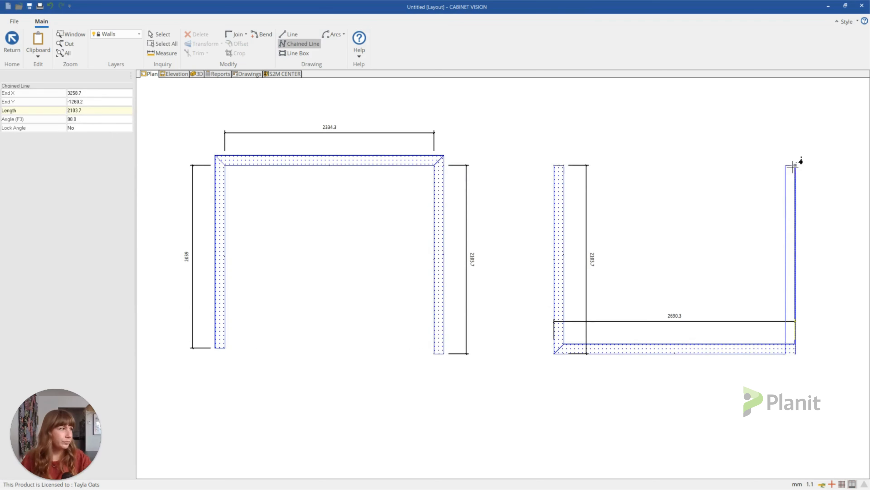
pyautogui.rightClick(788, 268)
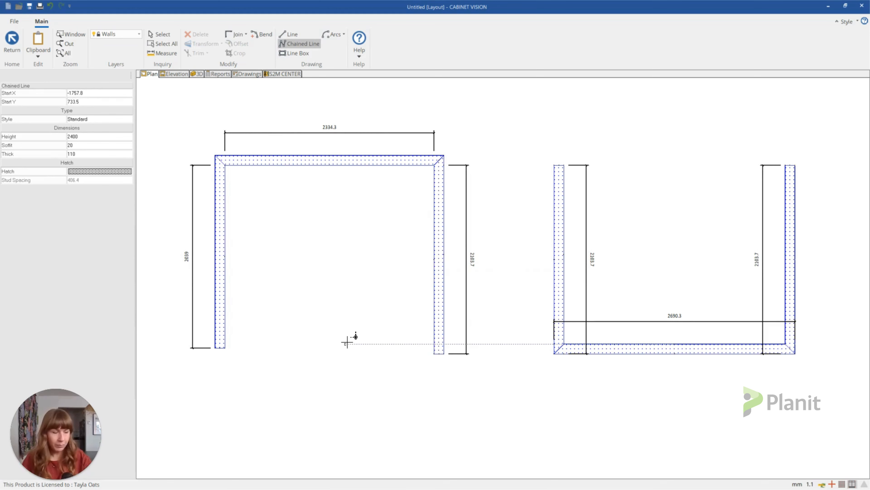
pyautogui.click(12, 41)
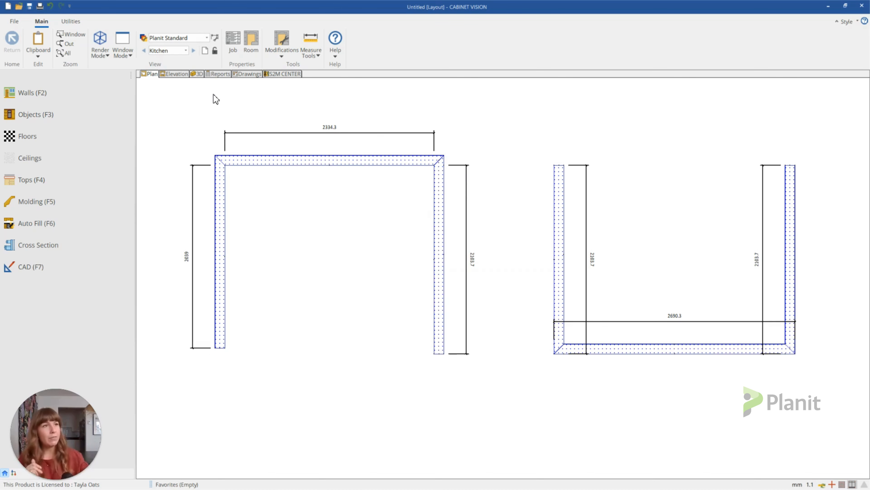
# Examine the drawn walls in 3D with a solid render mode, tilting the view to see their tops, and return to the plan
pyautogui.click(196, 74)
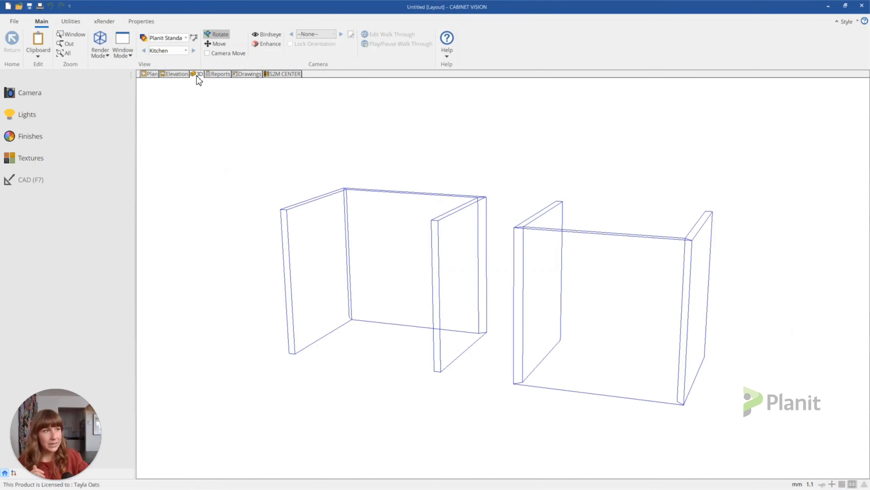
pyautogui.click(61, 53)
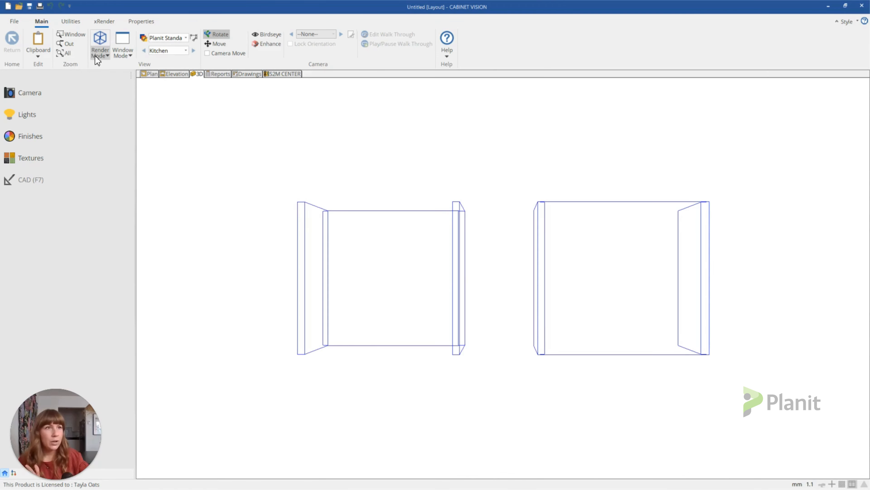
pyautogui.click(99, 46)
pyautogui.click(106, 88)
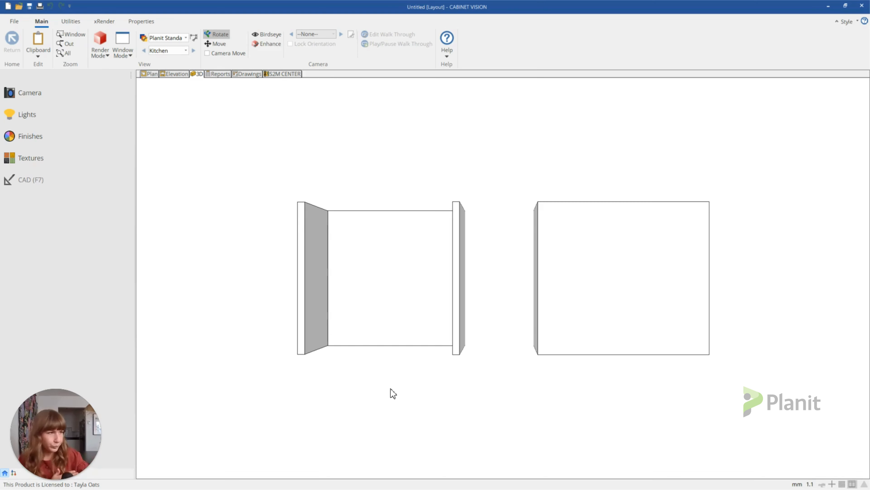
pyautogui.moveTo(402, 342); pyautogui.dragTo(402, 412)
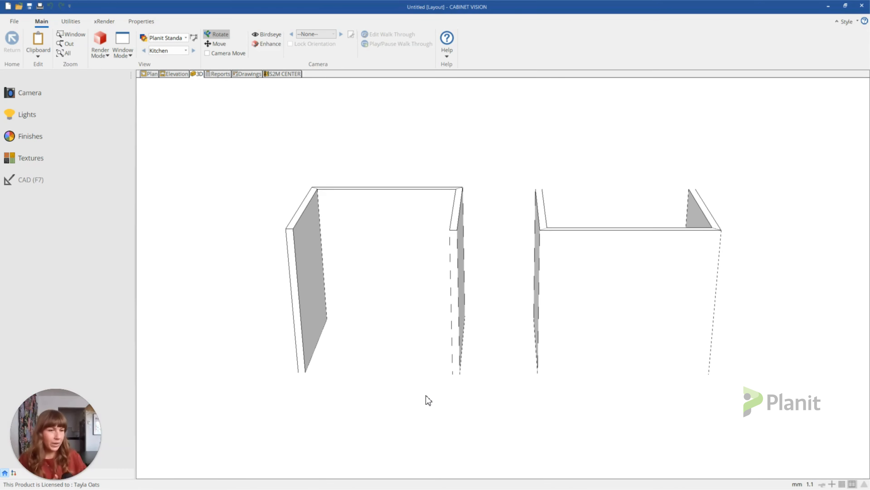
pyautogui.click(147, 74)
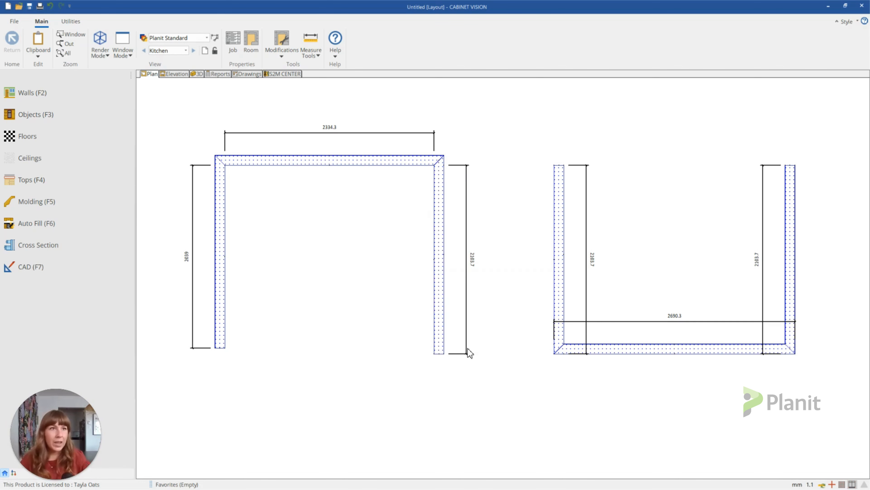
# Cancel a newly started wall above the room and delete all drawn walls from the plan
pyautogui.click(24, 92)
pyautogui.click(330, 97)
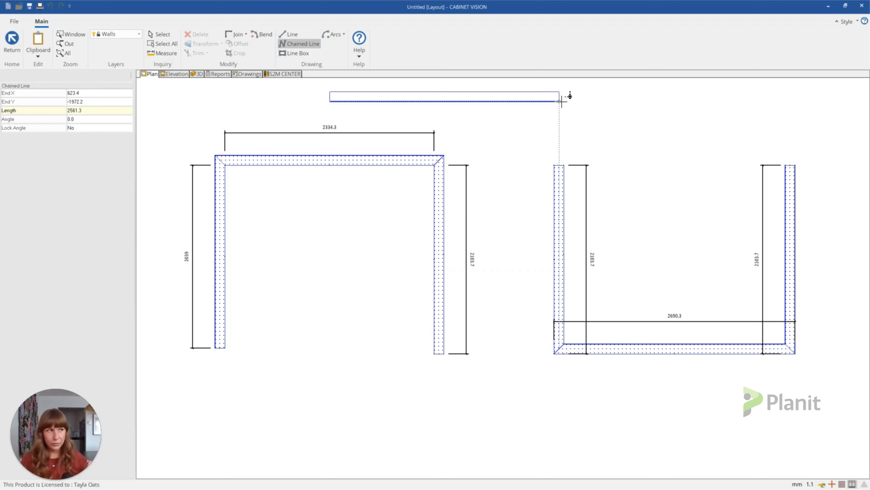
pyautogui.press('Escape')
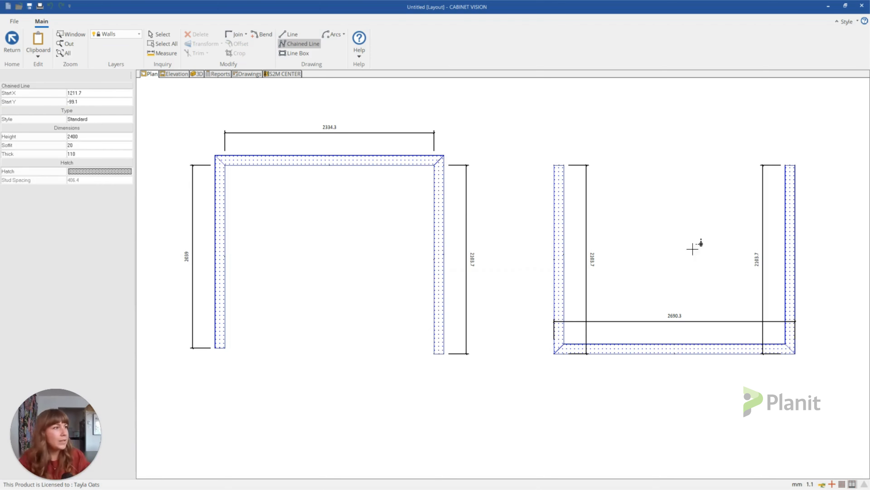
pyautogui.click(162, 43)
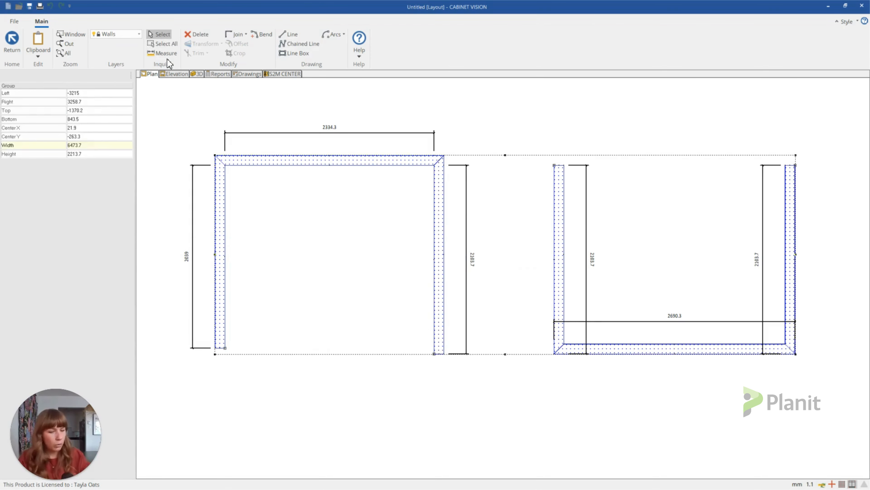
pyautogui.press('Delete')
pyautogui.press('Escape')
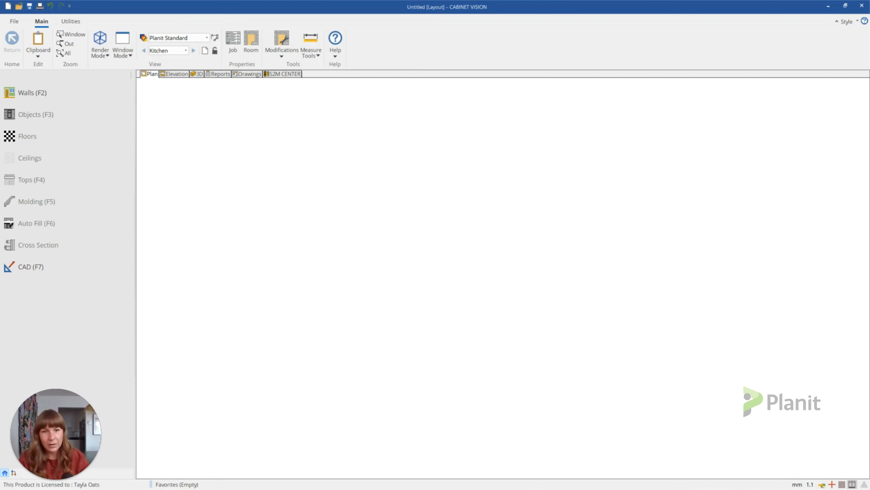
# Review the kitchen floor plan image, return to CABINET VISION, and check the elevation view before going back to the plan
pyautogui.hotkey('alt', 'Tab')
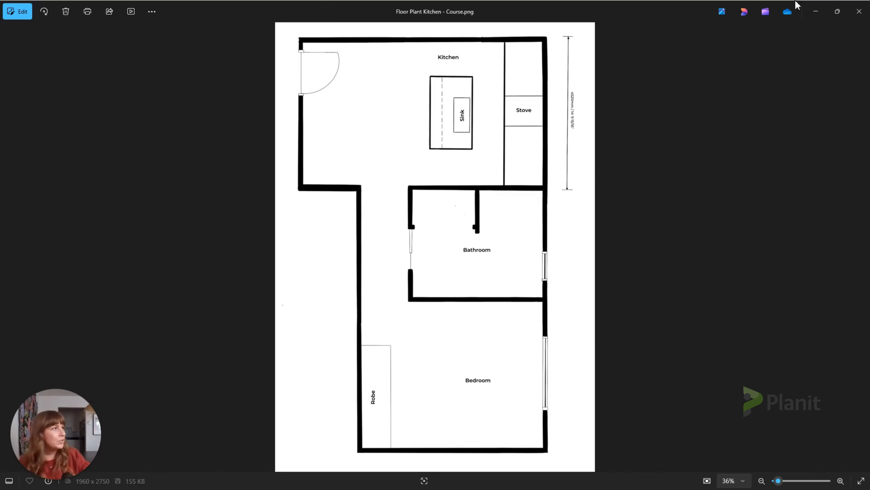
pyautogui.click(814, 13)
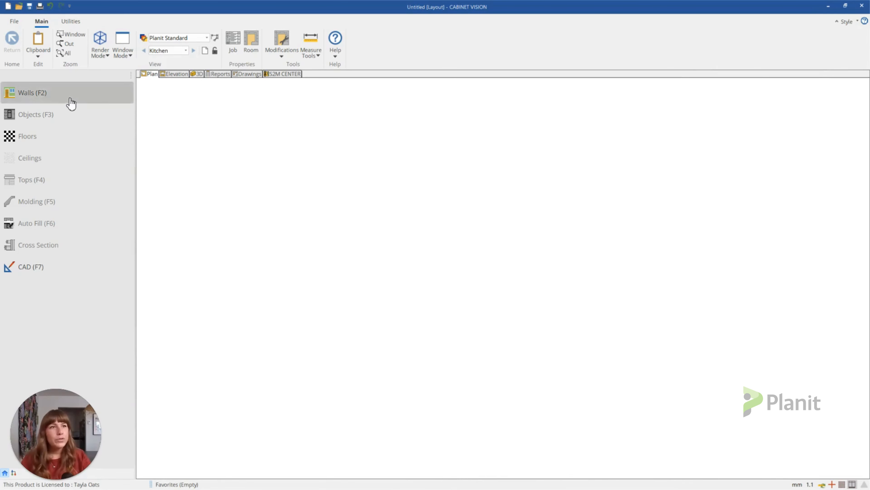
pyautogui.click(170, 75)
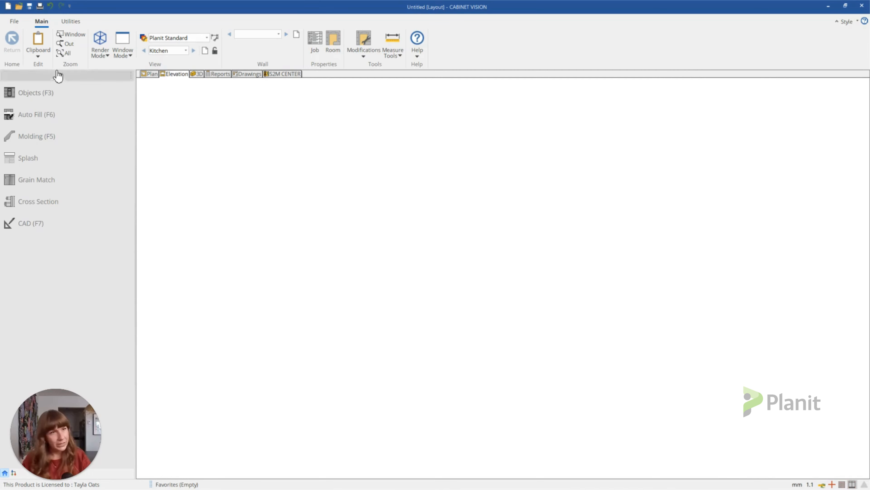
pyautogui.click(151, 75)
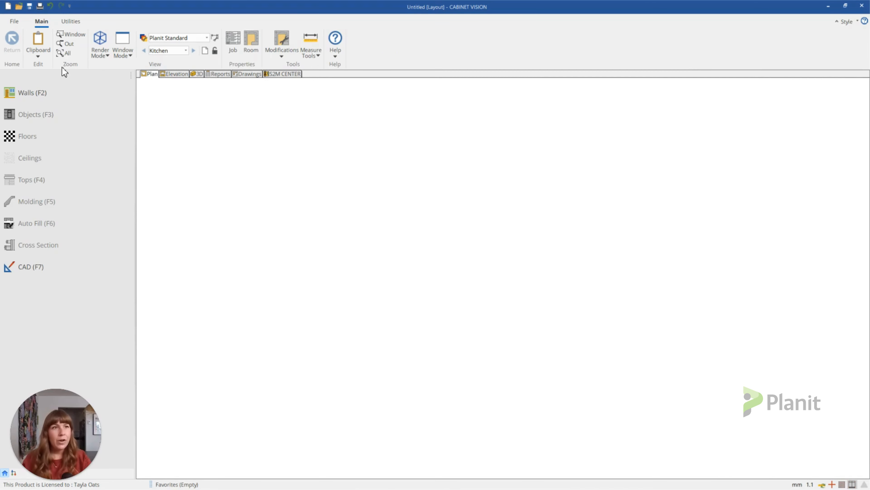
# Compare the Line, Chained Line and Line Box options for drawing walls, starting a trial box and cancelling it
pyautogui.click(33, 99)
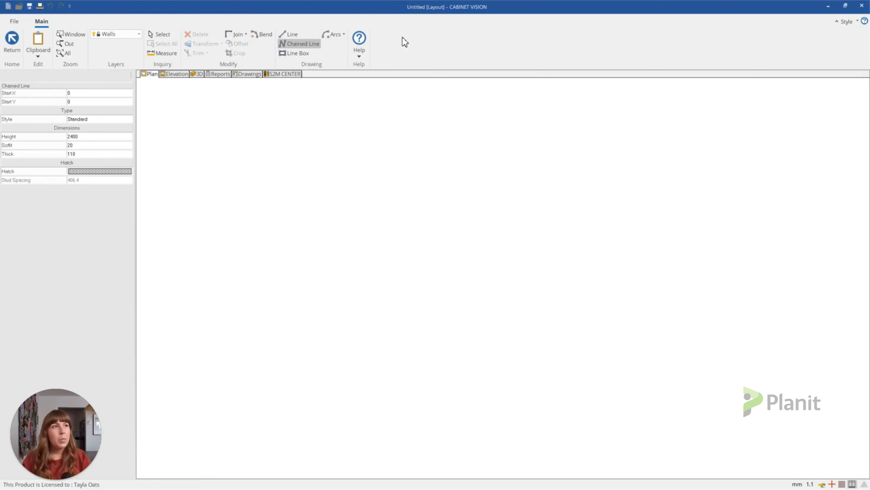
pyautogui.click(294, 35)
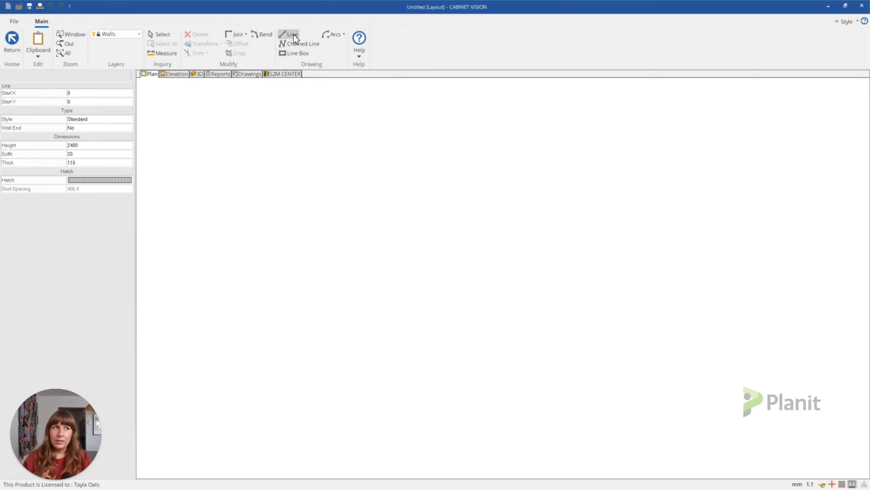
pyautogui.click(300, 43)
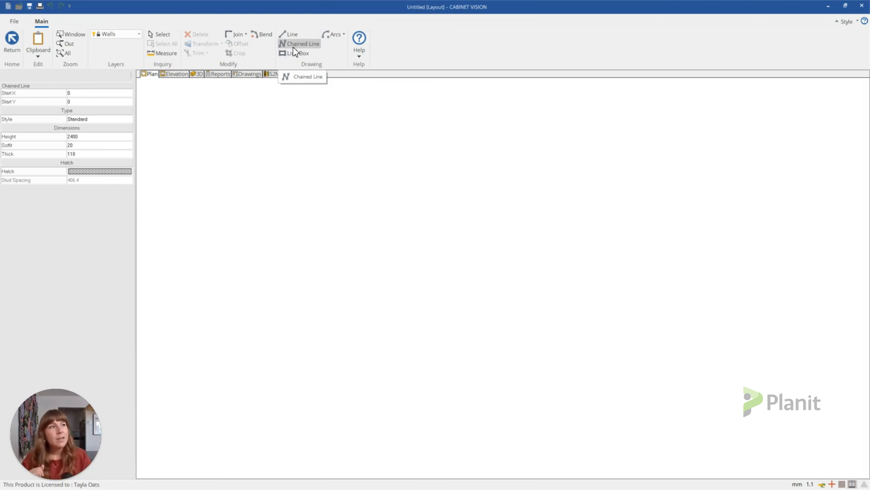
pyautogui.click(295, 35)
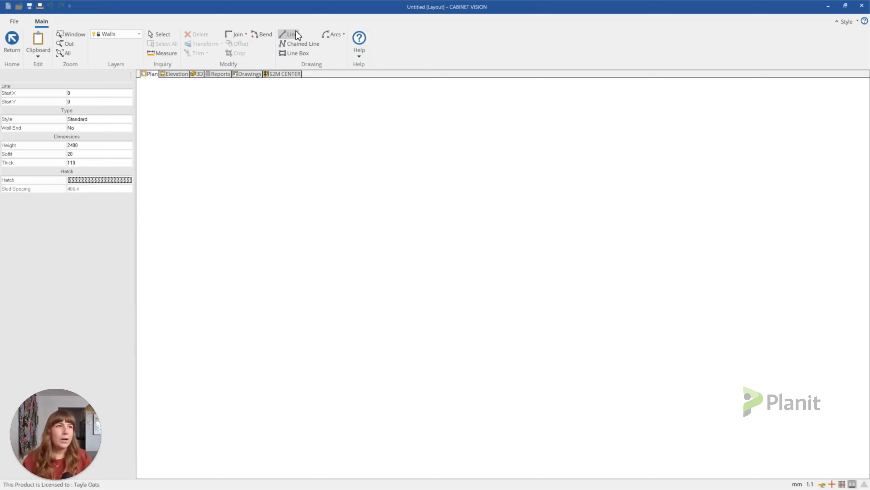
pyautogui.click(295, 53)
pyautogui.click(232, 138)
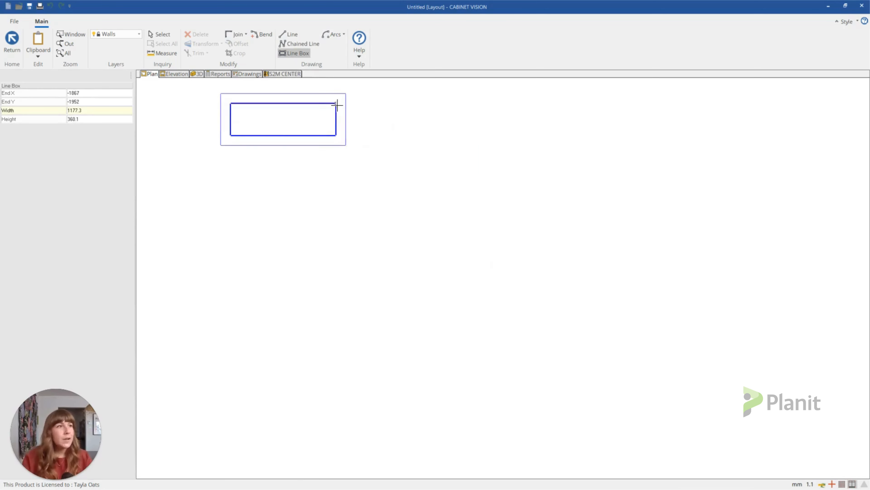
pyautogui.press('Escape')
# Draw a single vertical wall about 2929 mm long with Chained Line and end the chain
pyautogui.click(297, 44)
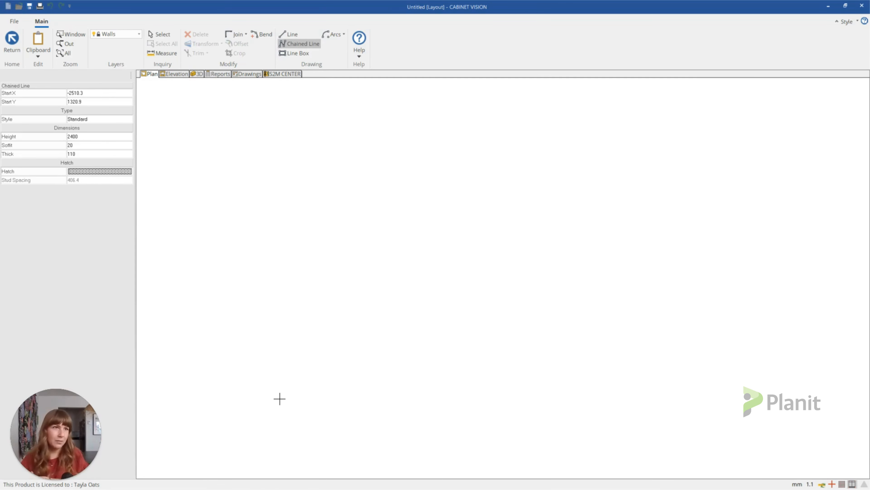
pyautogui.click(263, 414)
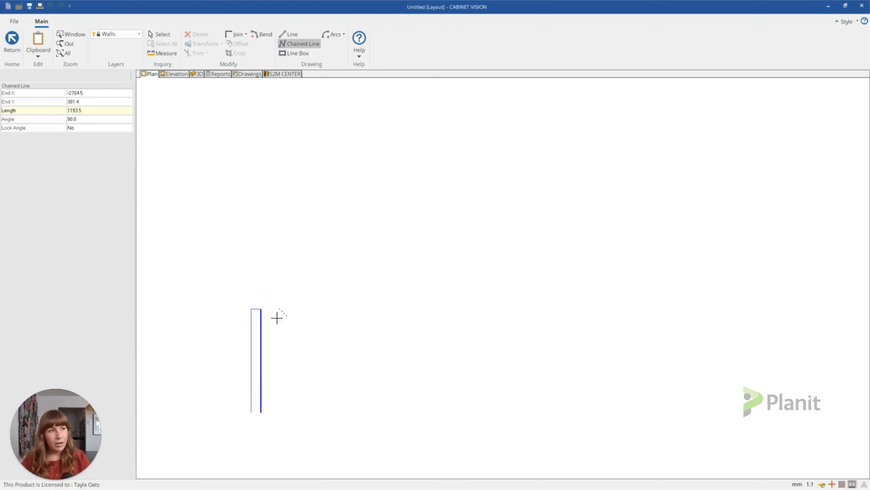
pyautogui.click(256, 151)
pyautogui.press('Return')
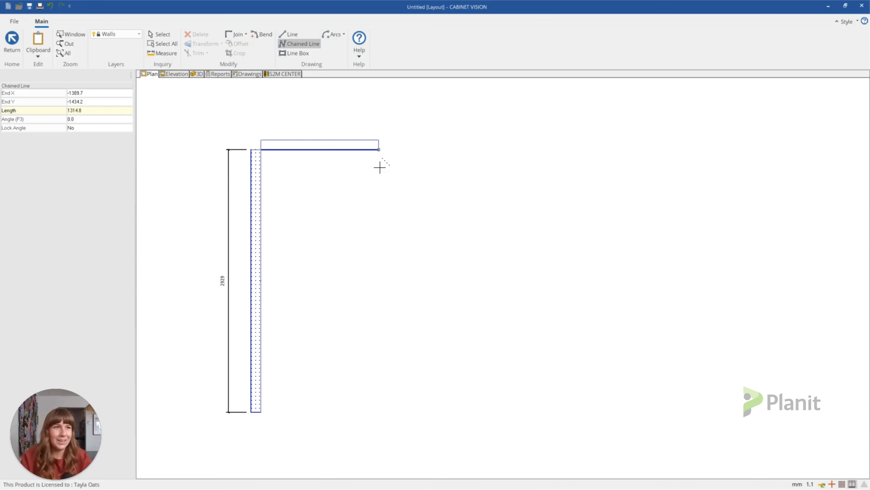
pyautogui.press('Escape')
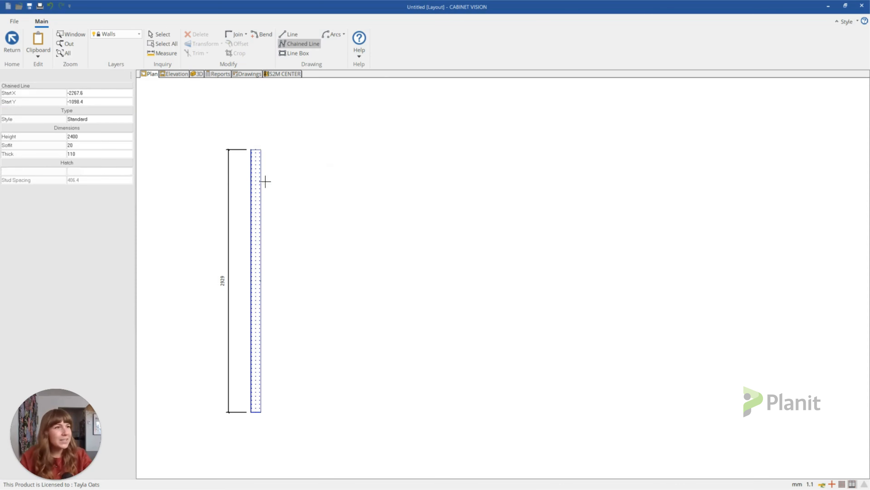
# Select the single vertical wall and delete it
pyautogui.click(160, 35)
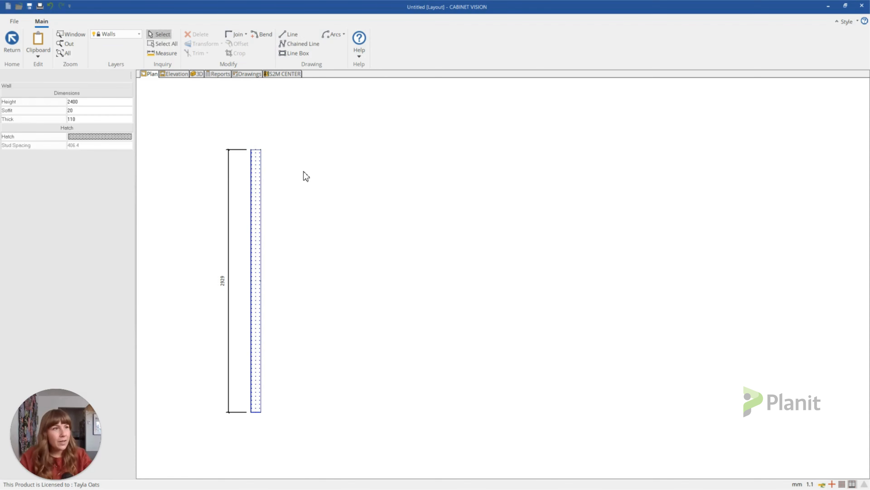
pyautogui.click(262, 187)
pyautogui.press('Delete')
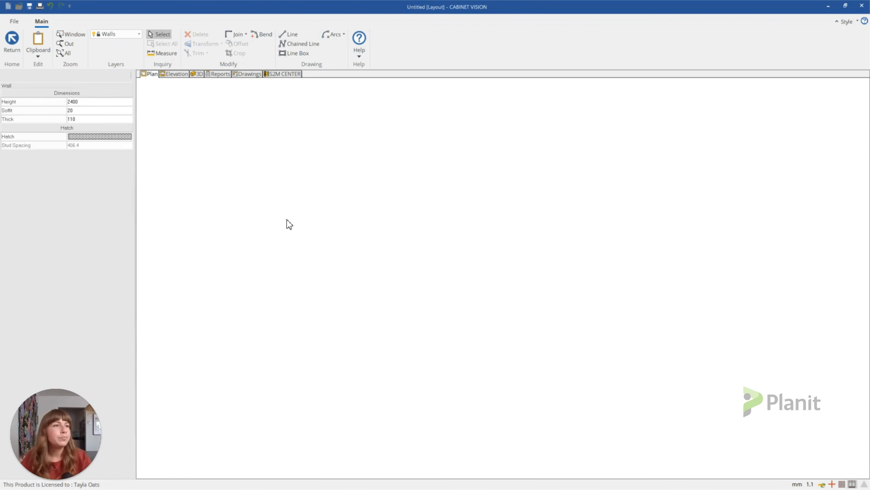
# Draw the left kitchen wall as a 2500 mm vertical wall with Chained Line, going upward from its lower end
pyautogui.click(297, 43)
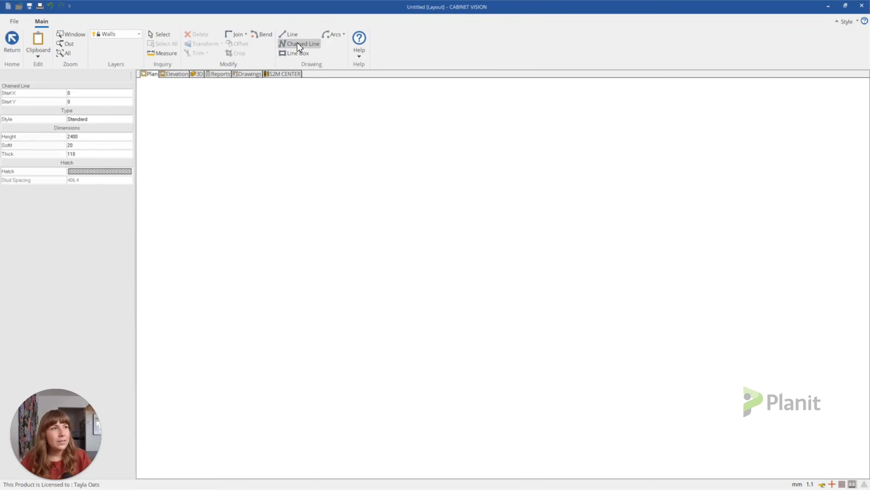
pyautogui.click(235, 400)
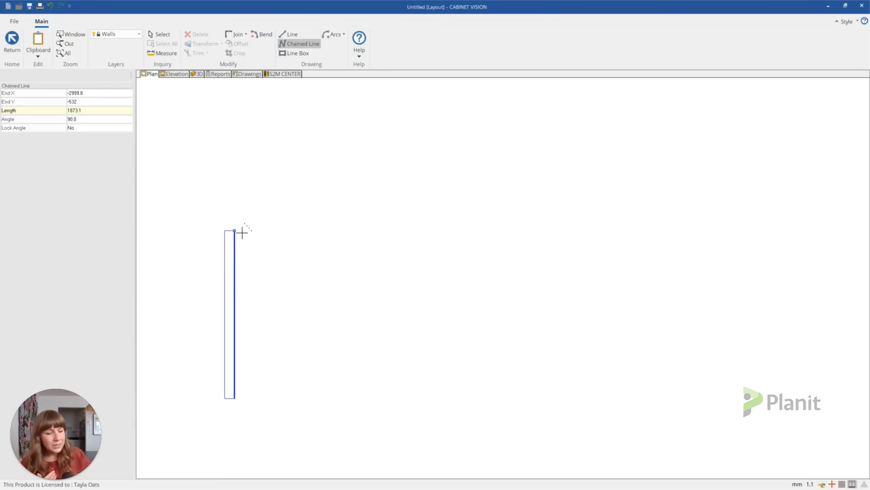
pyautogui.write('2500')
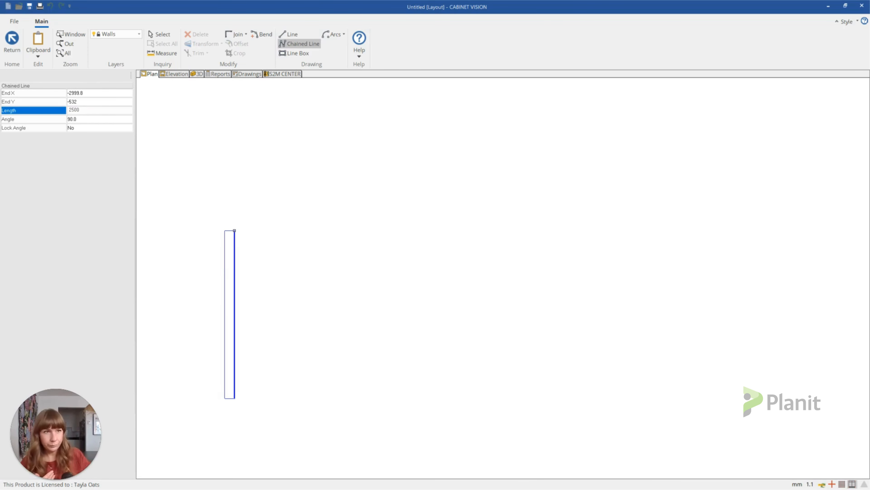
pyautogui.press('Return')
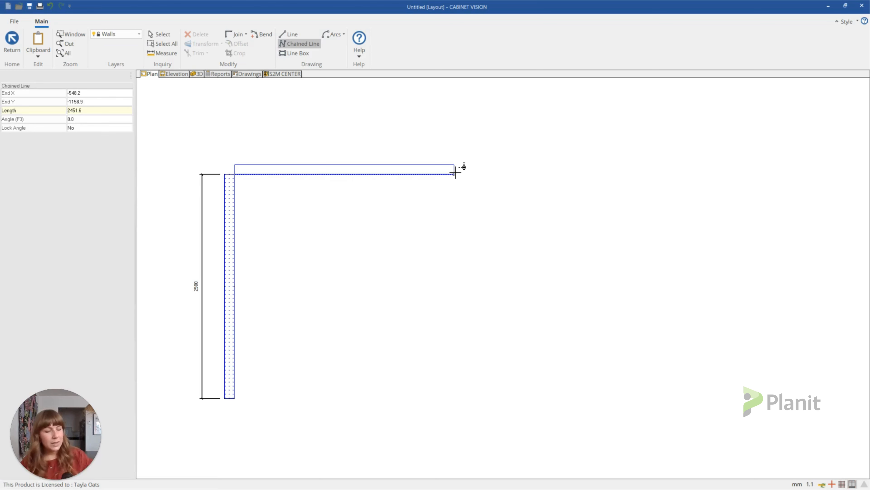
# Continue the chain with a horizontal back wall to the right, entering its length as 4520-10-10
pyautogui.write('4520')
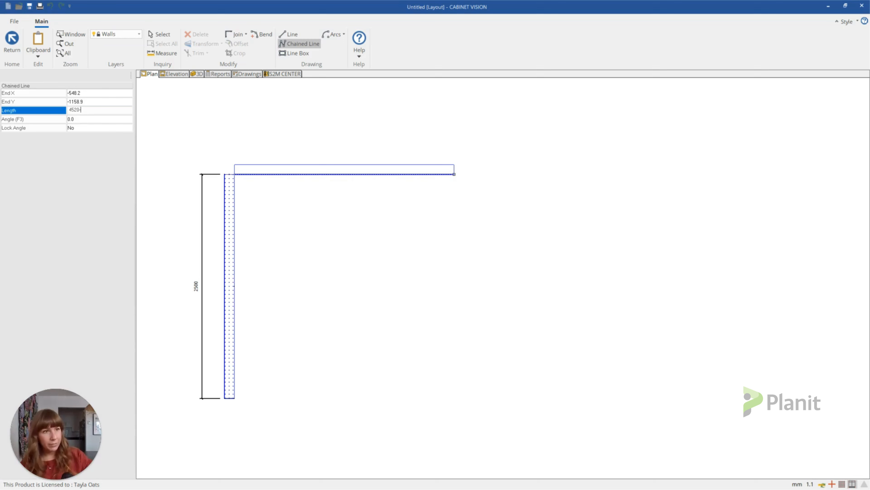
pyautogui.write('-10')
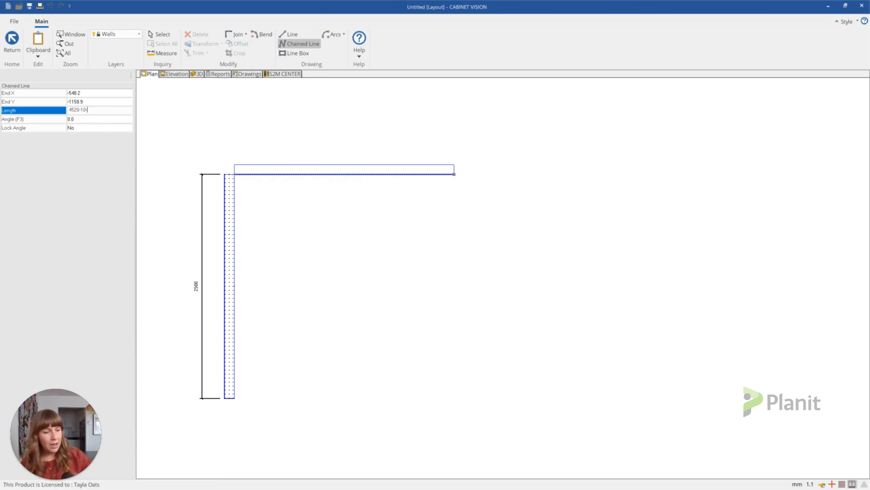
pyautogui.write('-10')
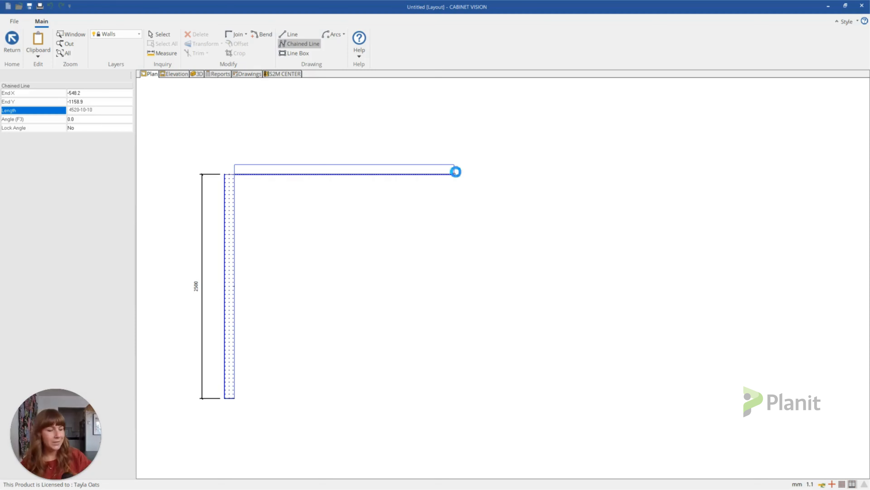
pyautogui.press('Return')
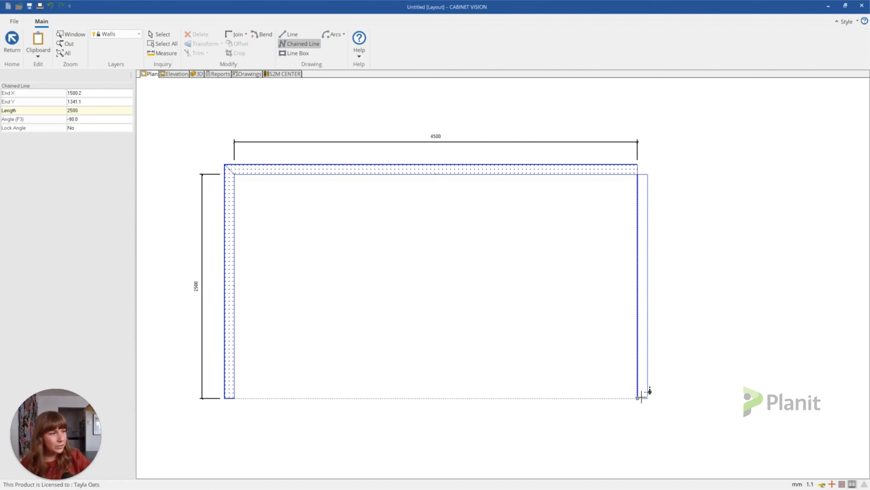
# Add the right wall 2500 mm downward, level with the left wall's end, end the chain and leave wall drawing
pyautogui.click(641, 397)
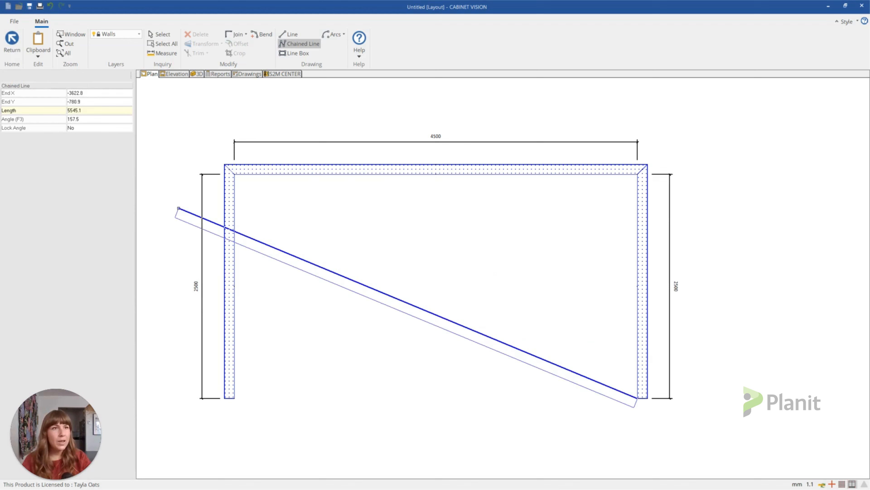
pyautogui.press('Escape')
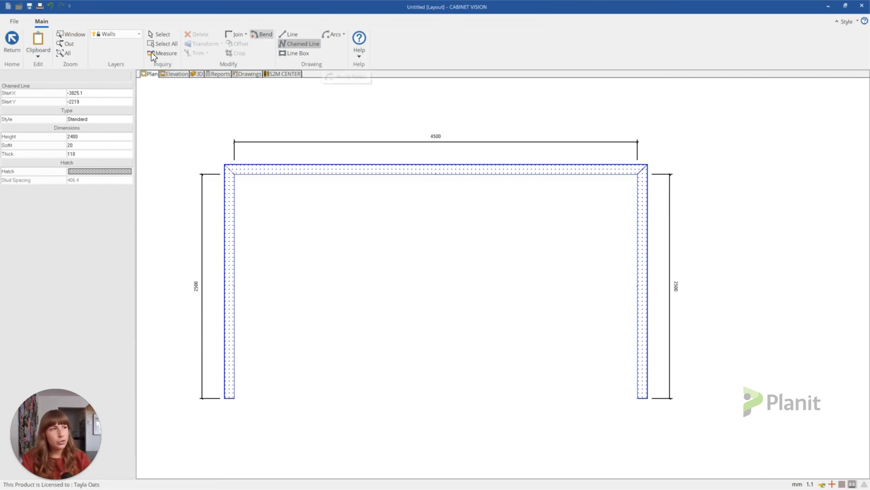
pyautogui.press('Escape')
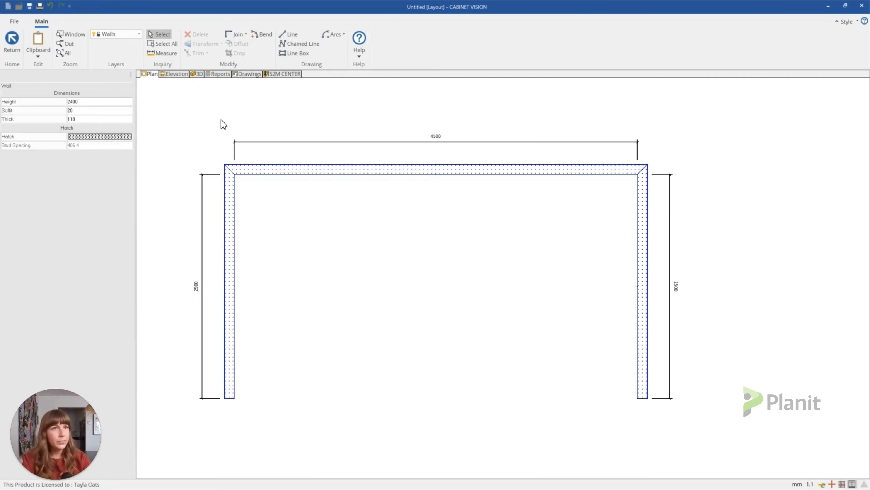
pyautogui.click(12, 42)
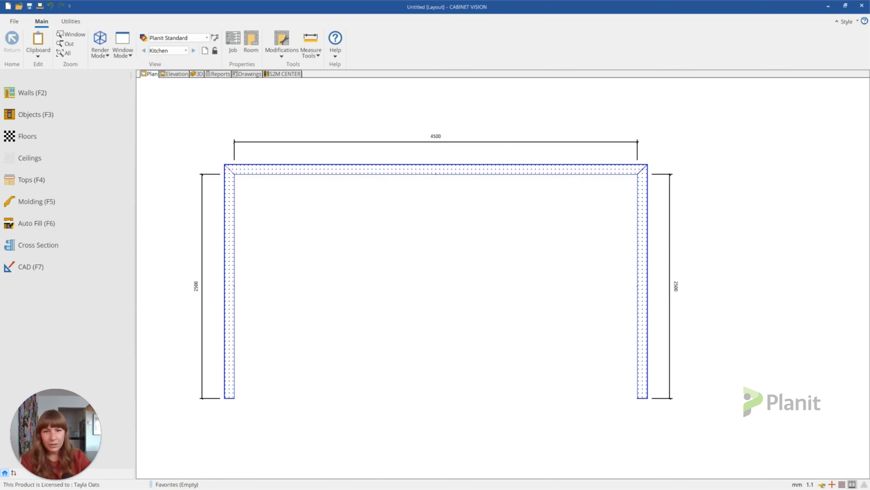
# Check the floor plan image, return to CABINET VISION, and draw a 1000 mm CAD line inward from the left wall's lower inner corner
pyautogui.hotkey('alt', 'Tab')
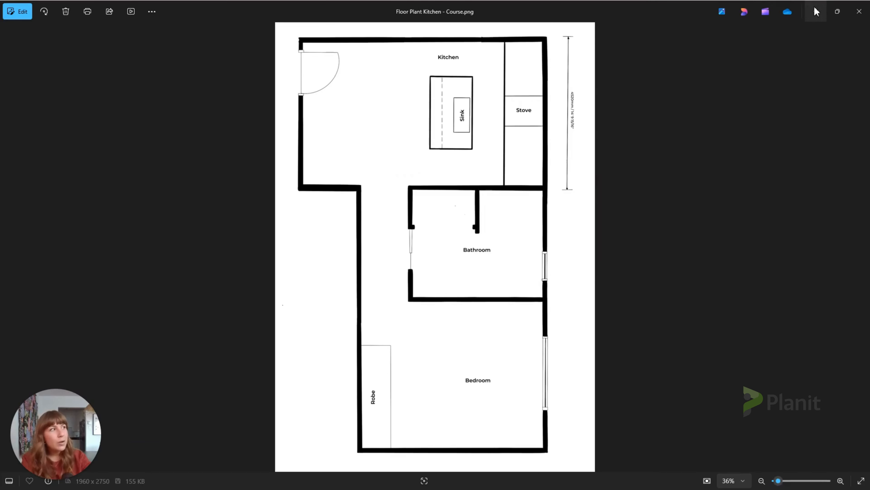
pyautogui.click(818, 16)
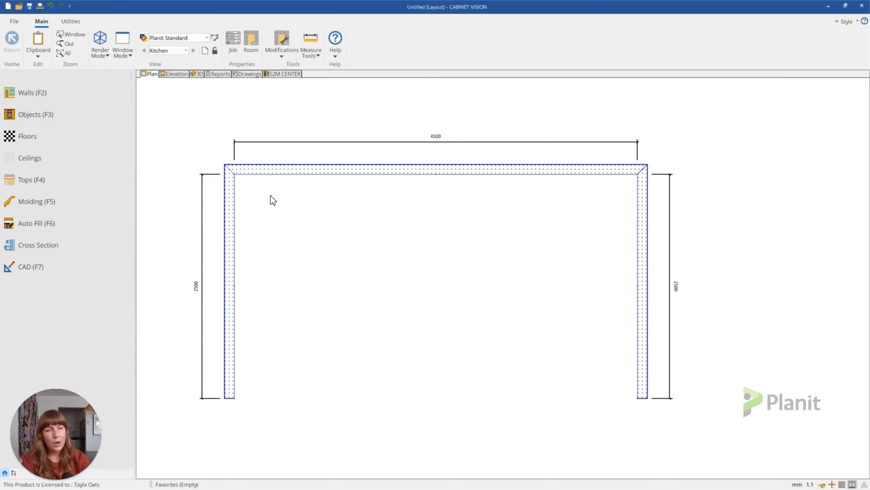
pyautogui.press('F7')
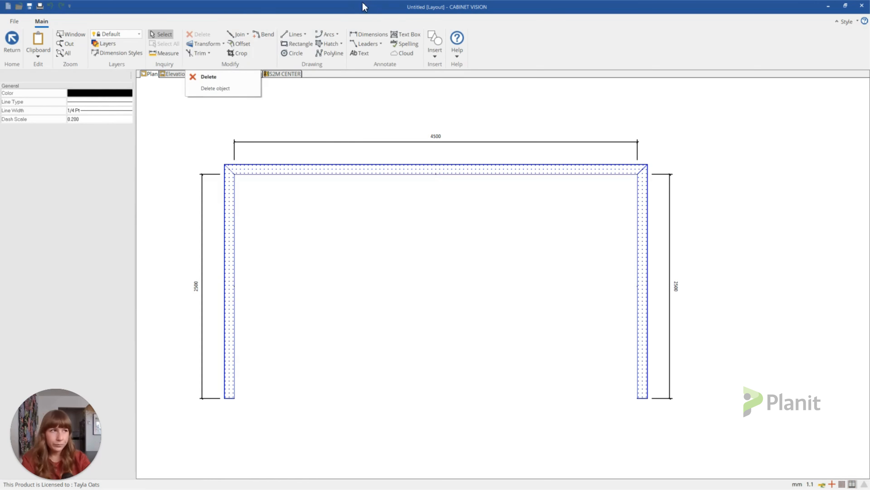
pyautogui.click(291, 34)
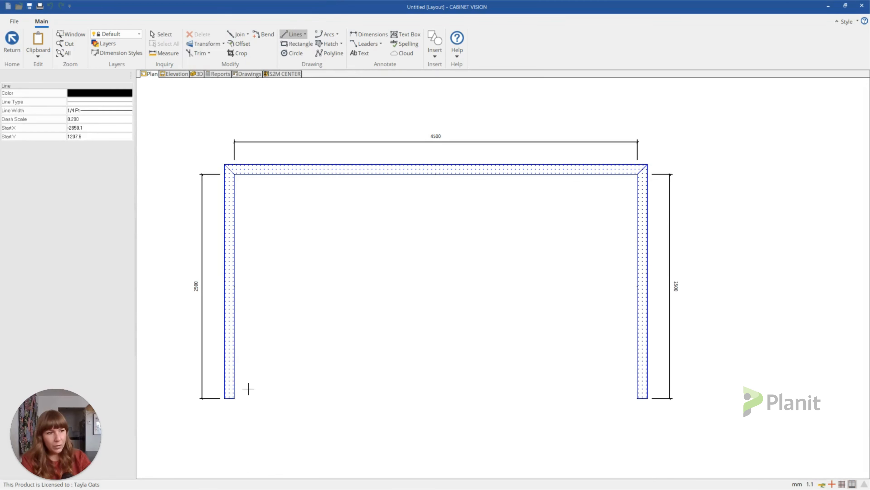
pyautogui.click(240, 401)
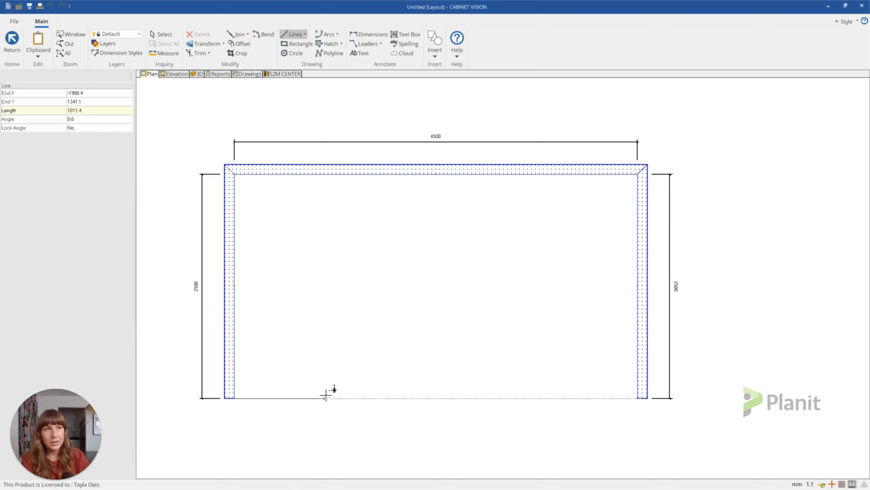
pyautogui.write('1000')
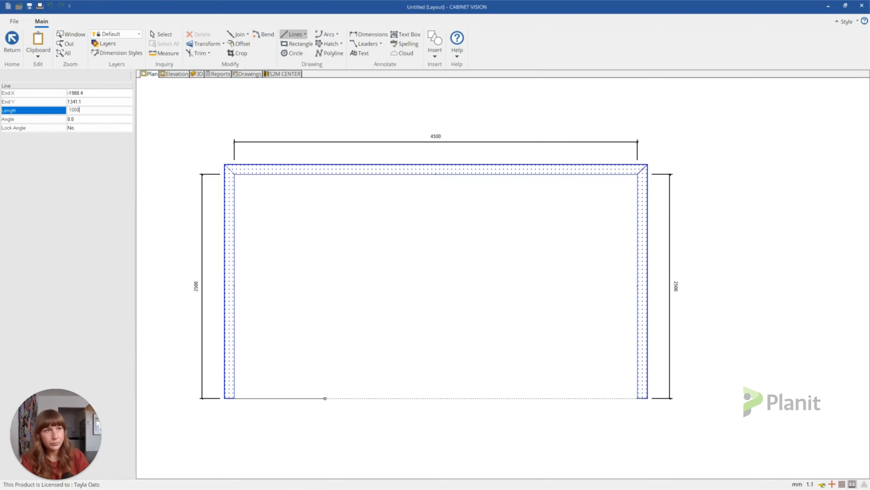
pyautogui.press('Return')
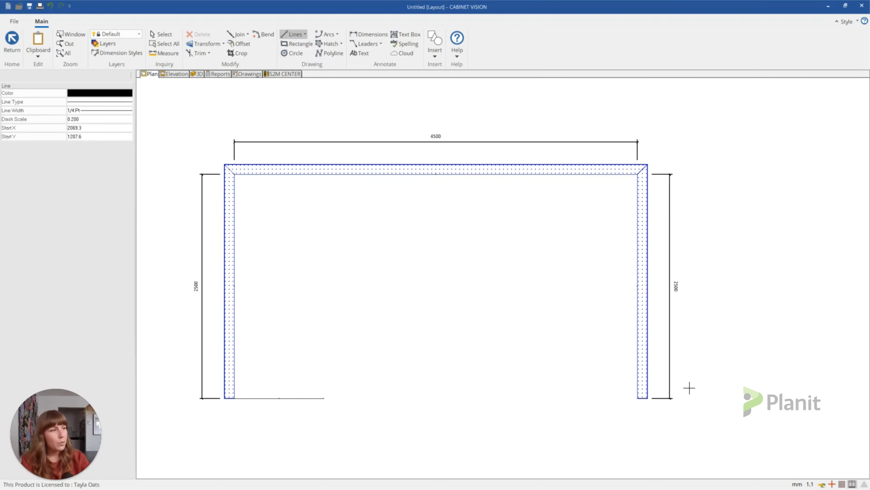
# Draw a matching 1000 mm CAD line inward from the right wall's lower inner corner
pyautogui.click(638, 398)
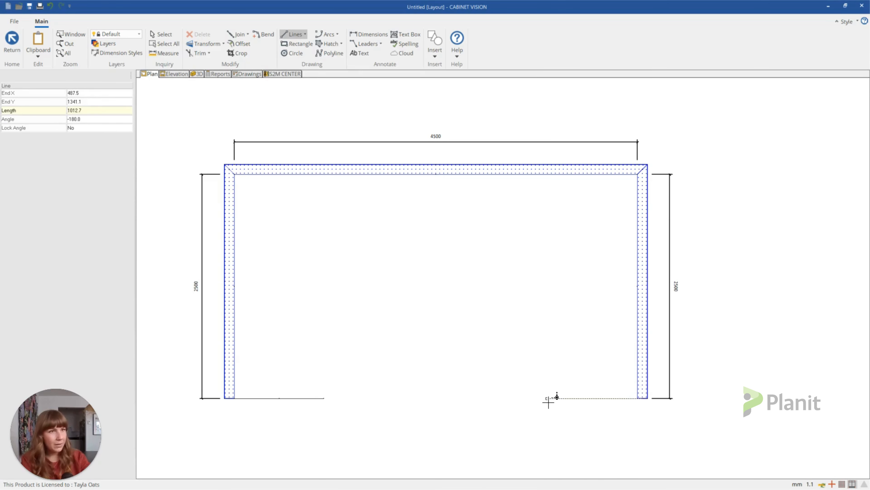
pyautogui.write('1000')
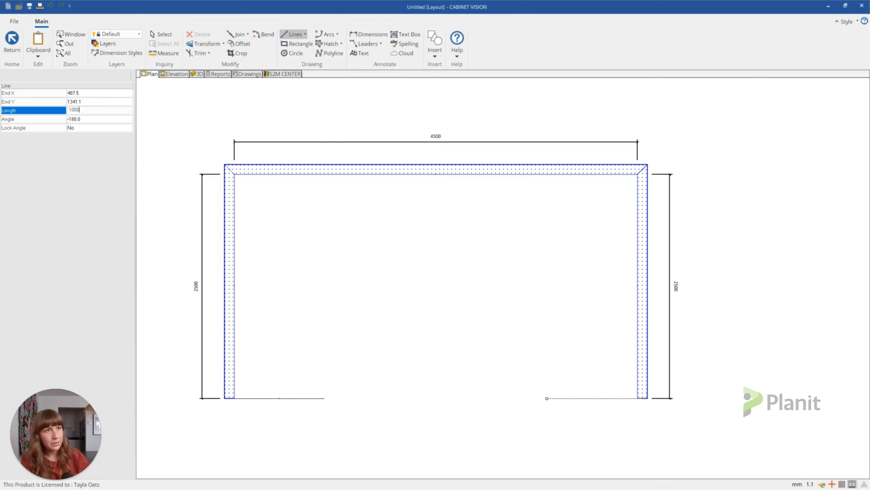
pyautogui.press('Return')
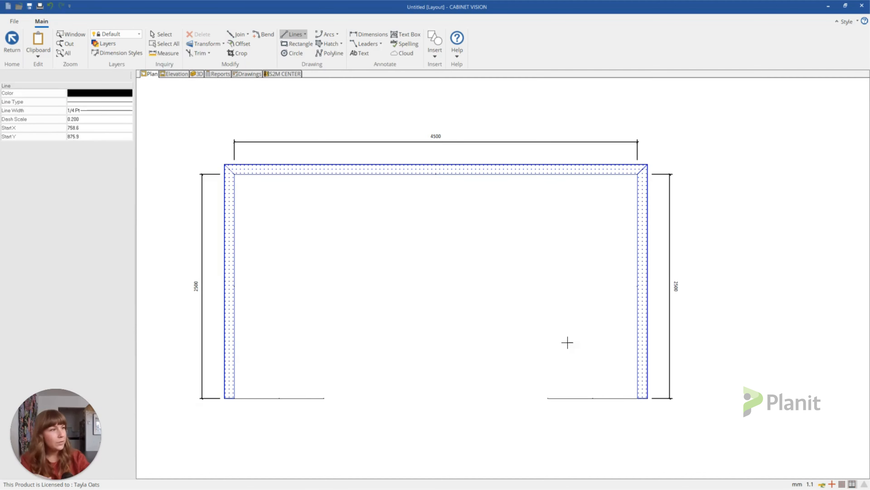
# Start measuring the gap from the inner end of the left 1000 mm line and cancel the measurement
pyautogui.click(165, 54)
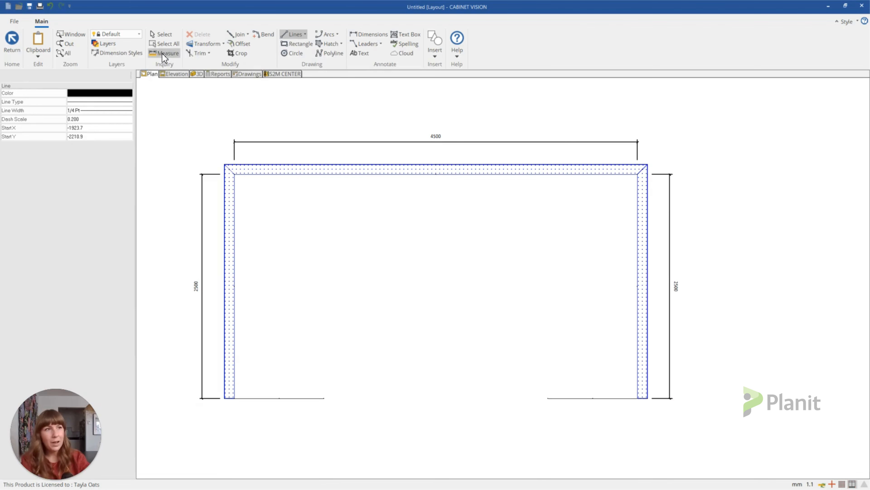
pyautogui.click(323, 398)
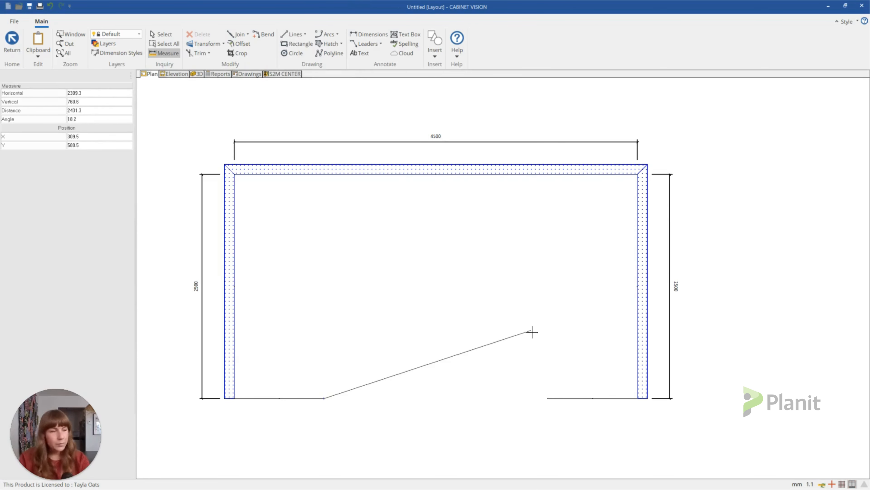
pyautogui.press('Escape')
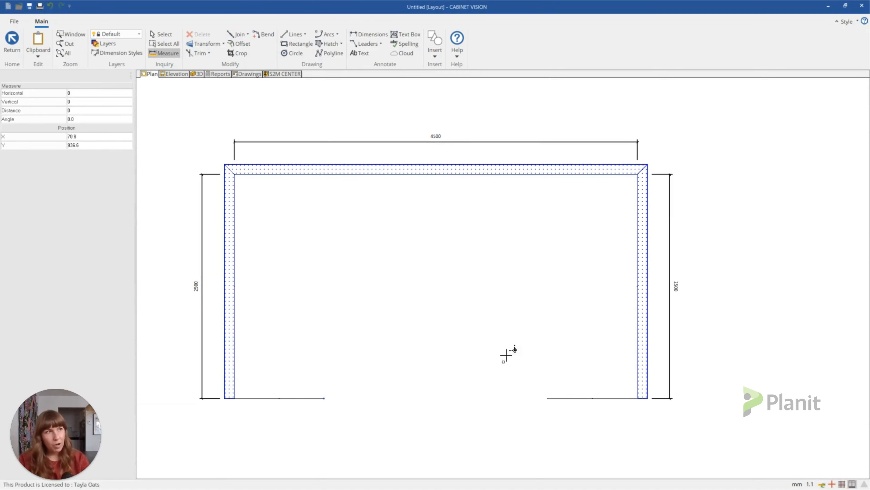
# Draw a 600 mm CAD line straight down from the midpoint of the back wall's inner face
pyautogui.click(293, 37)
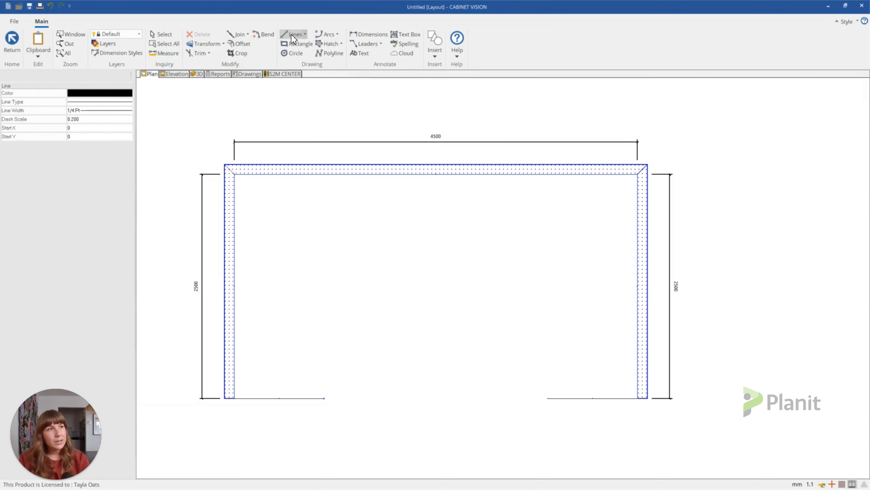
pyautogui.click(440, 180)
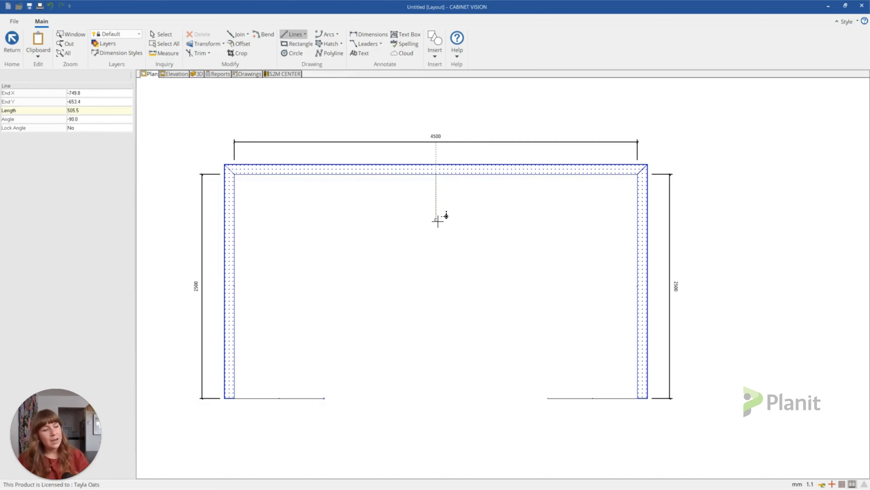
pyautogui.write('00')
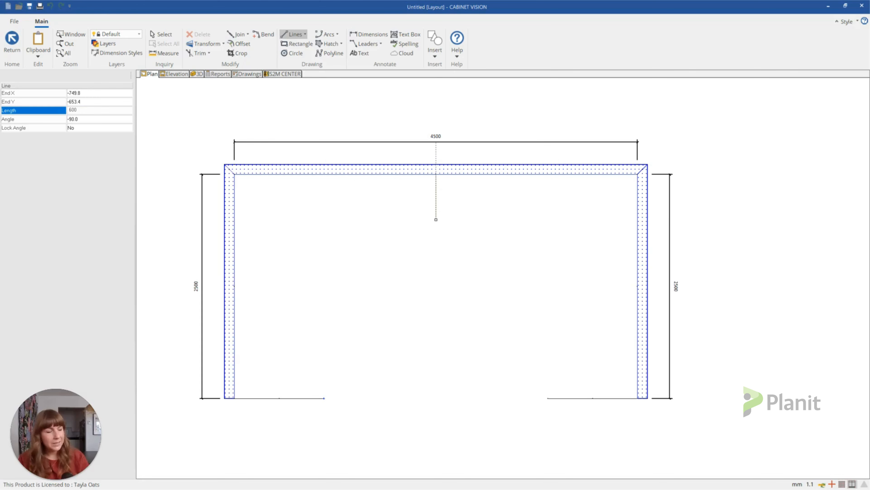
pyautogui.press('Return')
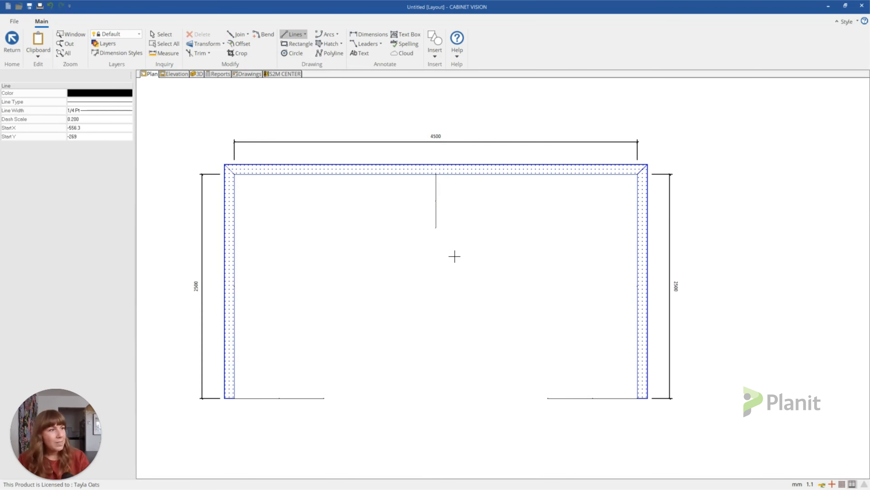
# Draw a 1000 mm CAD line straight down from the lower end of the 600 mm line
pyautogui.click(440, 233)
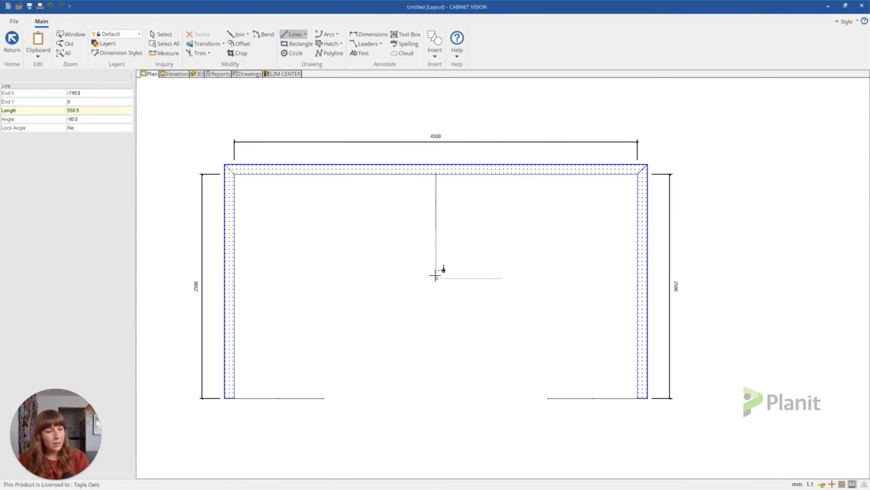
pyautogui.write('100')
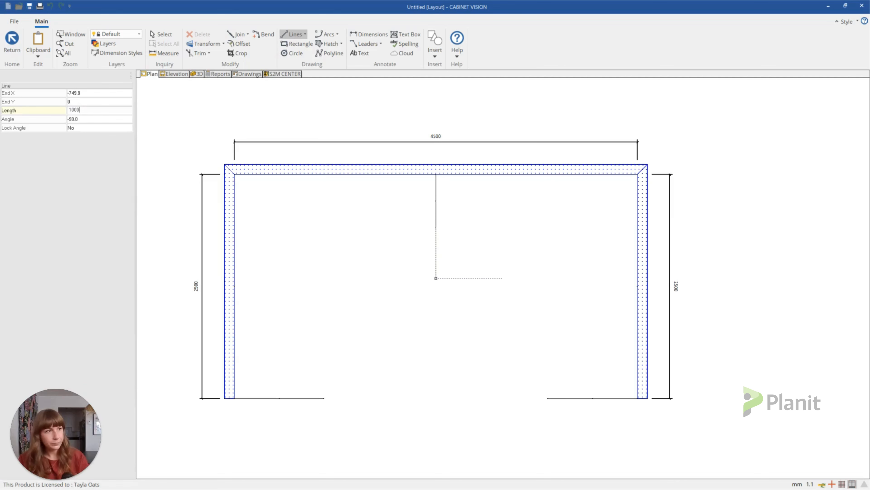
pyautogui.write('0')
pyautogui.press('Return')
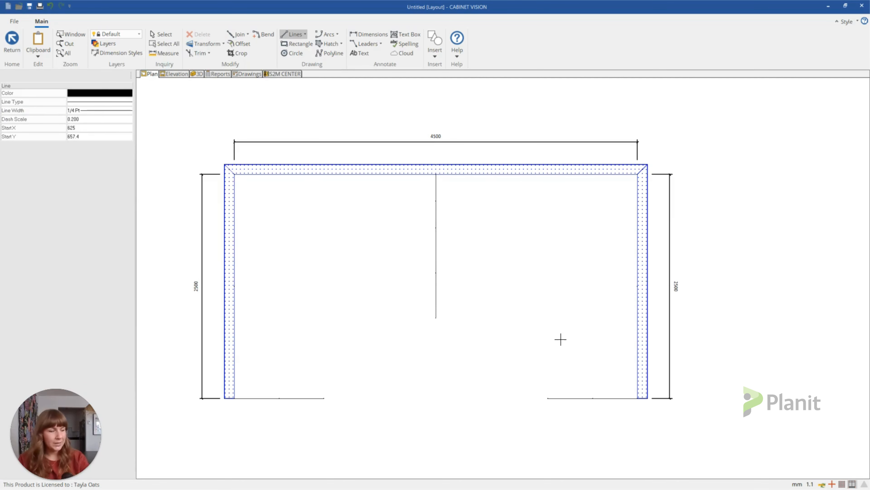
# Draw the 2500 by 900 mm island rectangle between the two horizontal guide lines, level with the end of the vertical guide
pyautogui.click(295, 43)
pyautogui.click(325, 398)
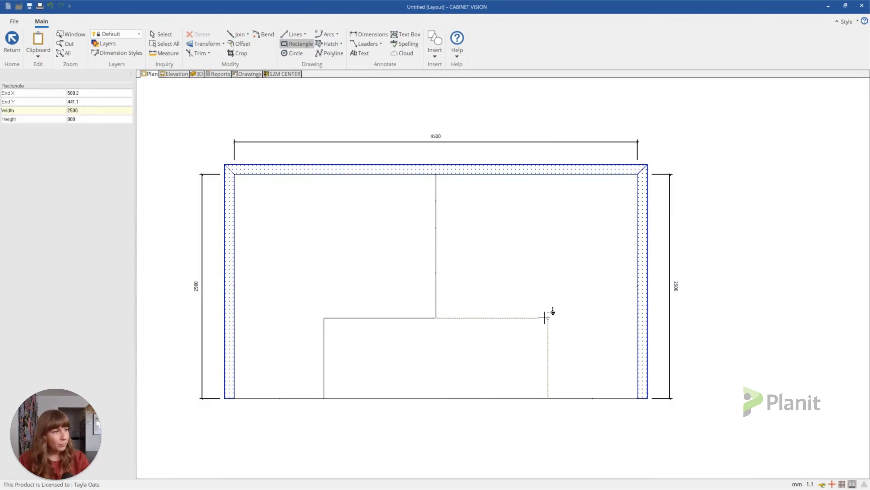
pyautogui.click(544, 317)
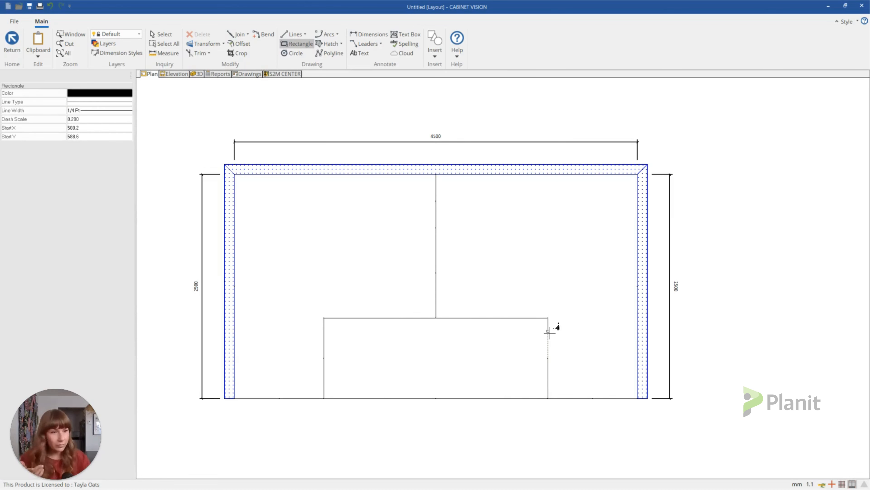
# Check the island on the floor plan image, and draw a 600 mm CAD line straight down from the midpoint of the island rectangle's upper edge
pyautogui.click(294, 32)
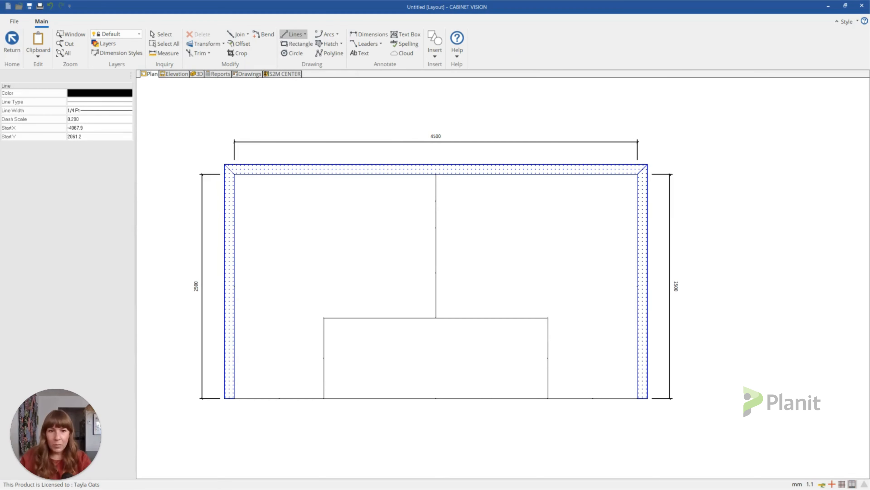
pyautogui.hotkey('alt', 'Tab')
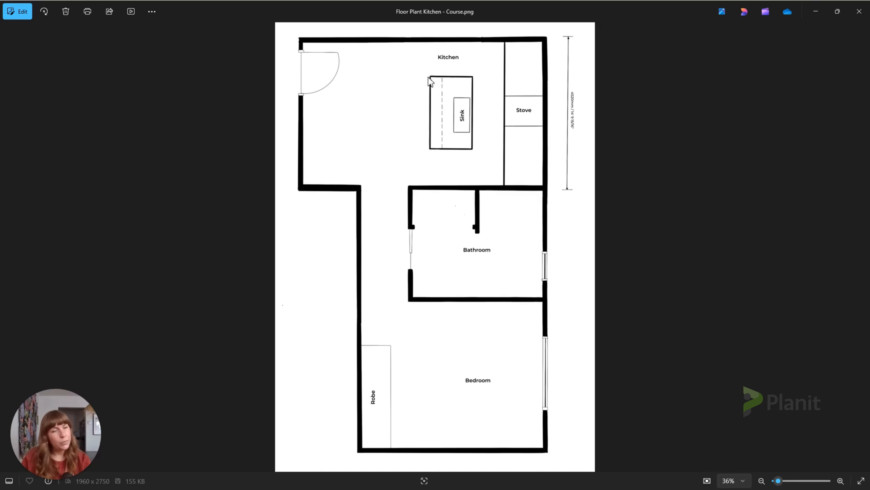
pyautogui.click(817, 13)
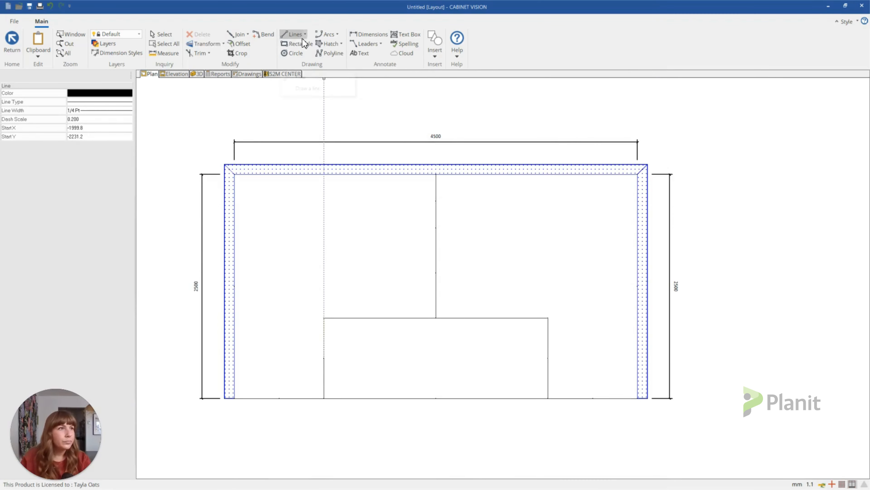
pyautogui.click(435, 317)
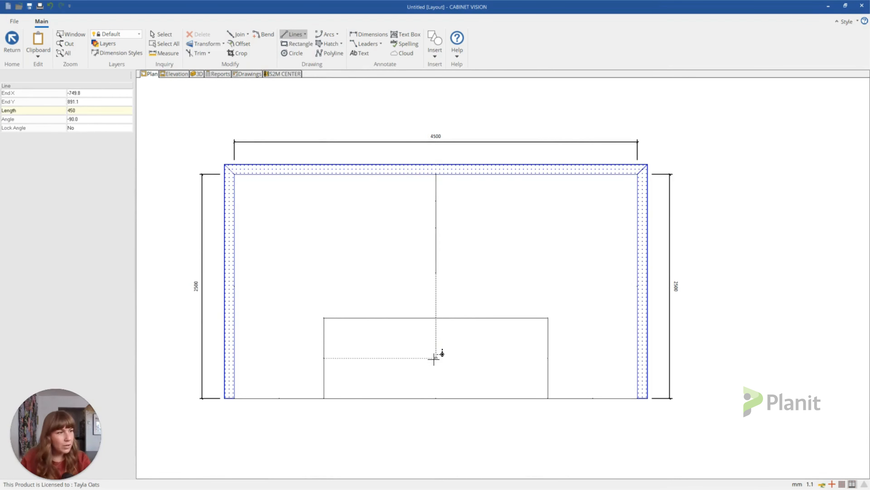
pyautogui.write('600')
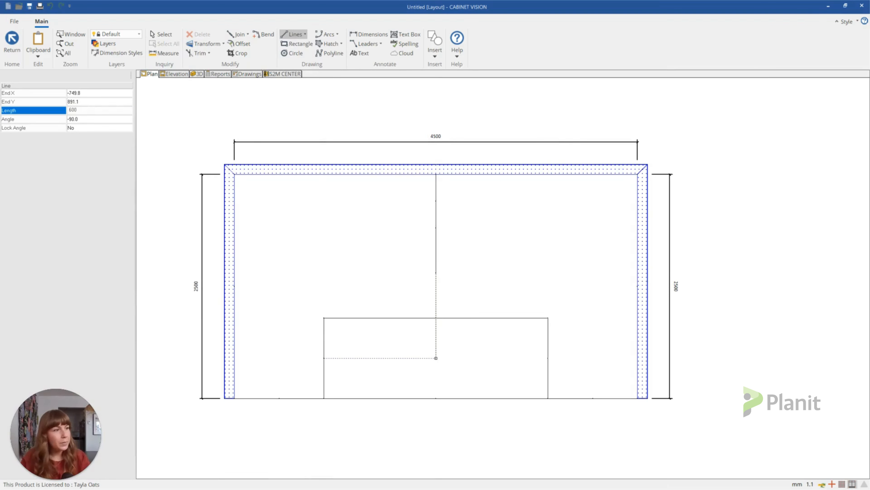
pyautogui.press('Return')
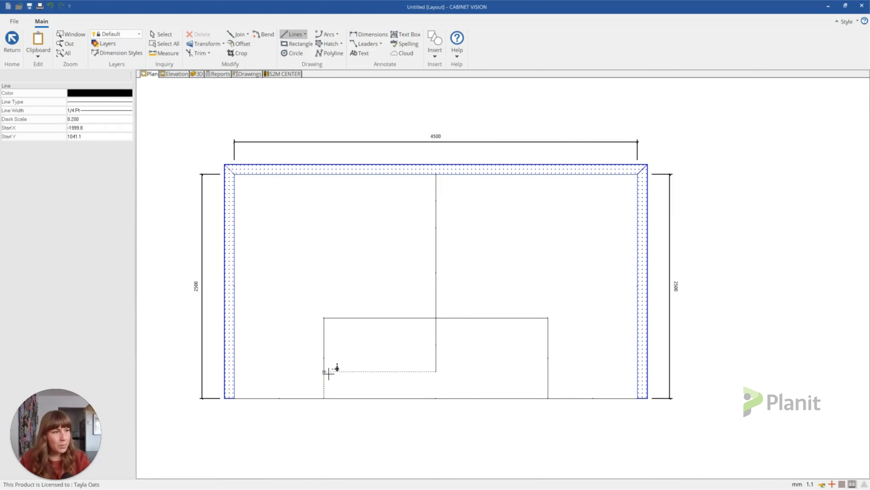
# Draw a 2500 mm horizontal CAD line from the rectangle's right edge to its left edge, level with the end of the 600 mm line
pyautogui.click(548, 376)
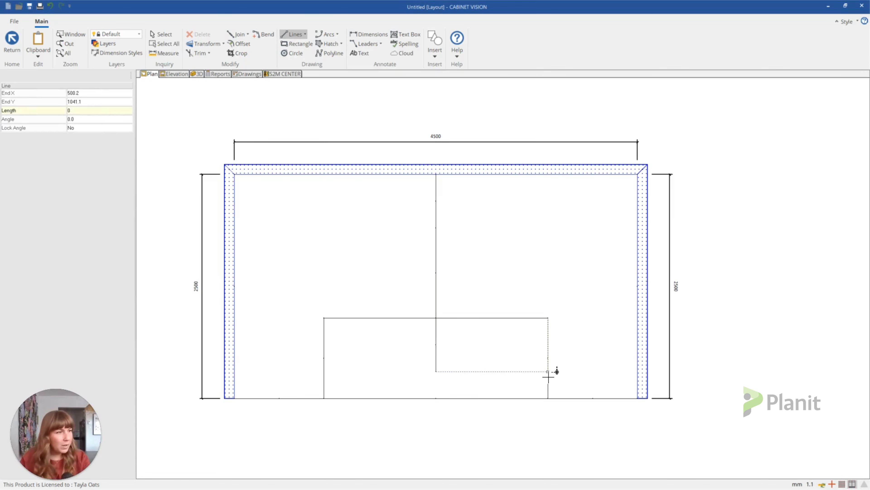
pyautogui.click(324, 376)
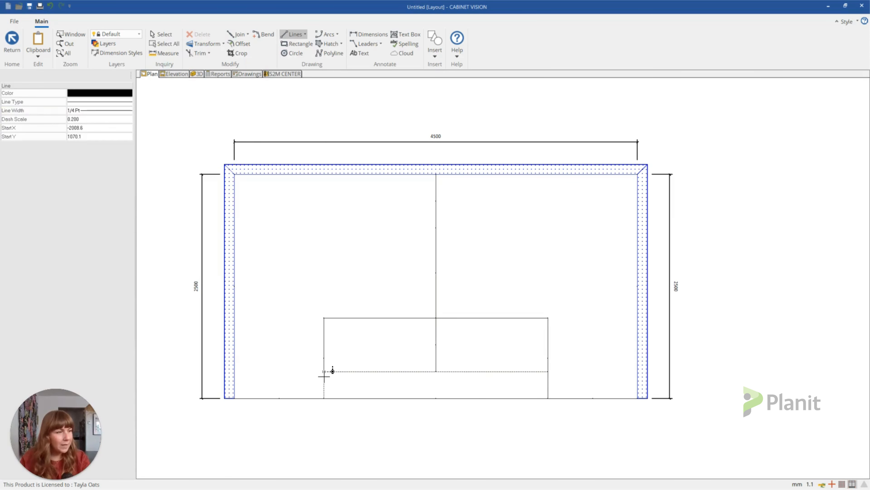
pyautogui.press('Escape')
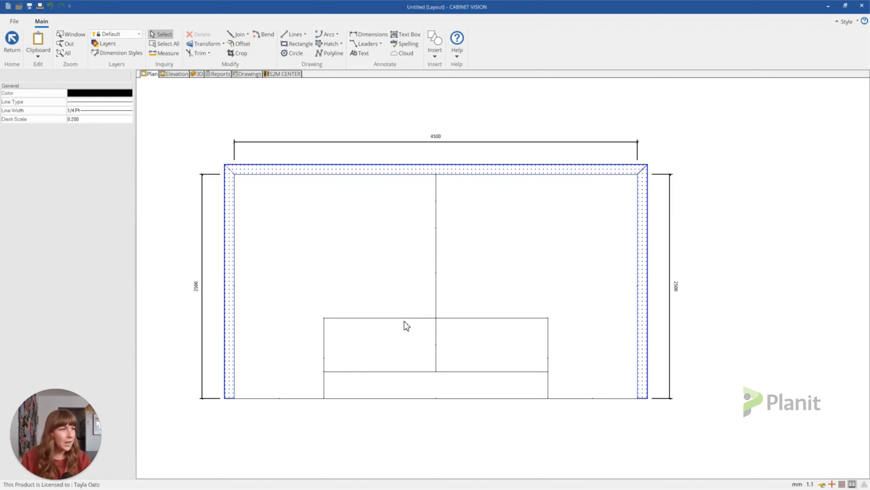
# Delete the 2500 by 900 mm island rectangle and leave CAD mode
pyautogui.click(402, 319)
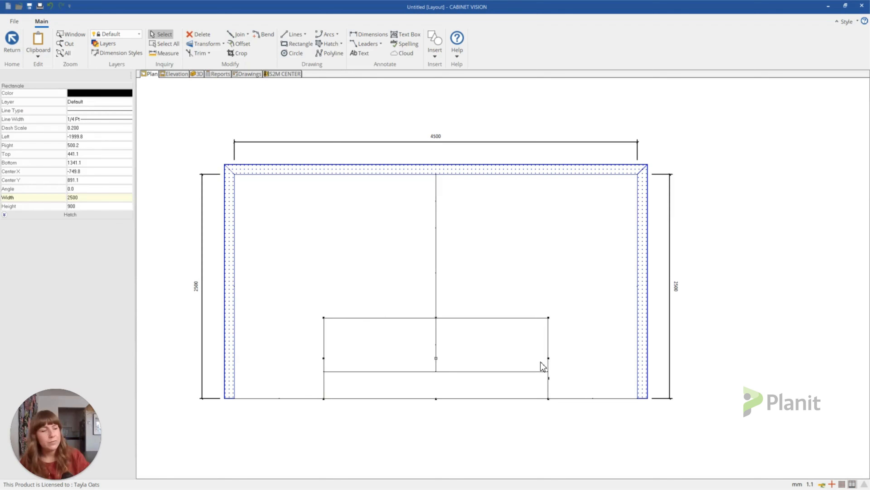
pyautogui.press('Delete')
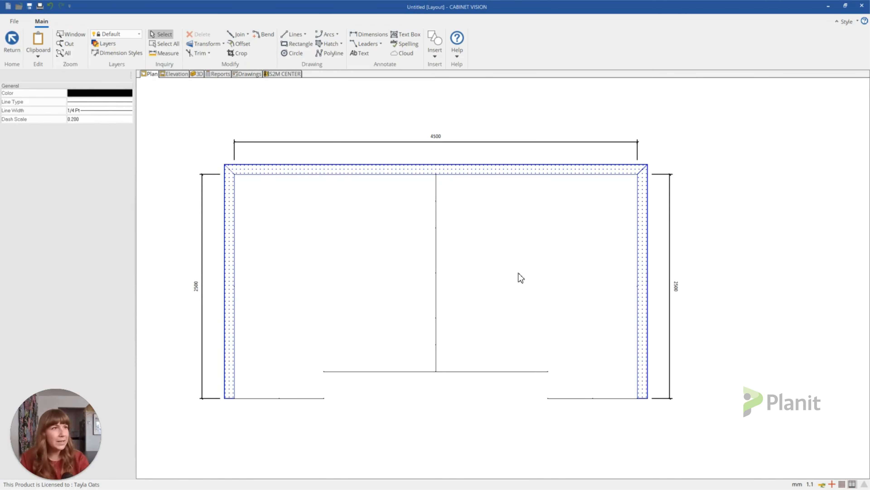
pyautogui.press('Escape')
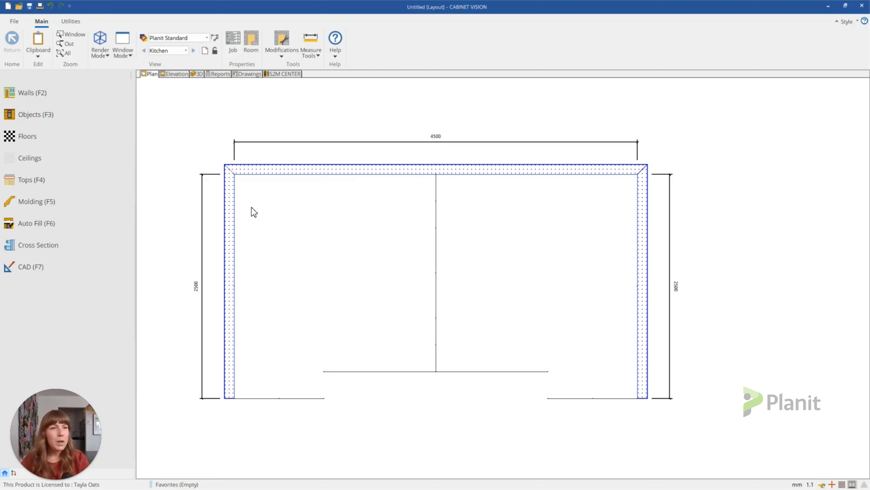
# Draw a single 2500 mm wall along the island's horizontal guide line from its right end to its left end, and inspect it in 3D
pyautogui.click(53, 96)
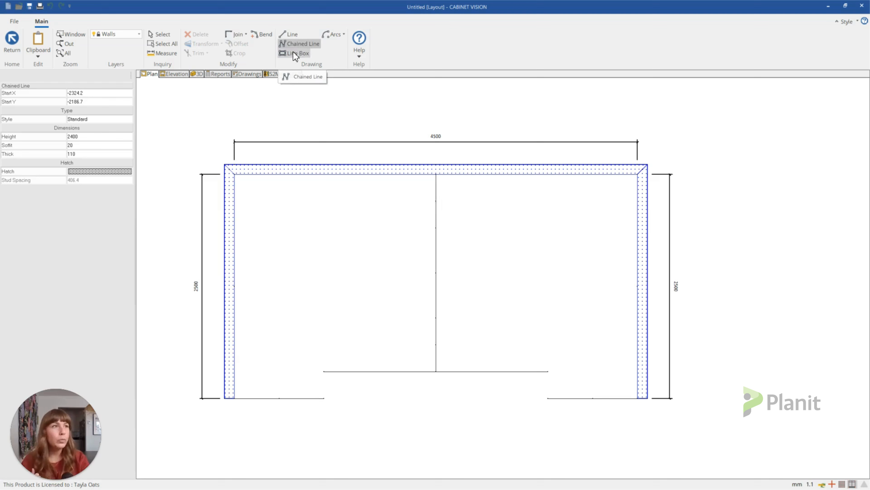
pyautogui.click(291, 34)
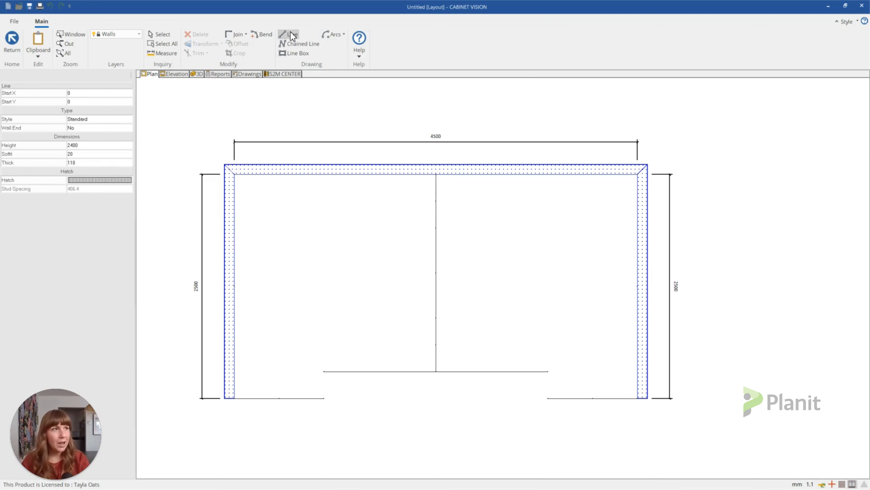
pyautogui.click(551, 372)
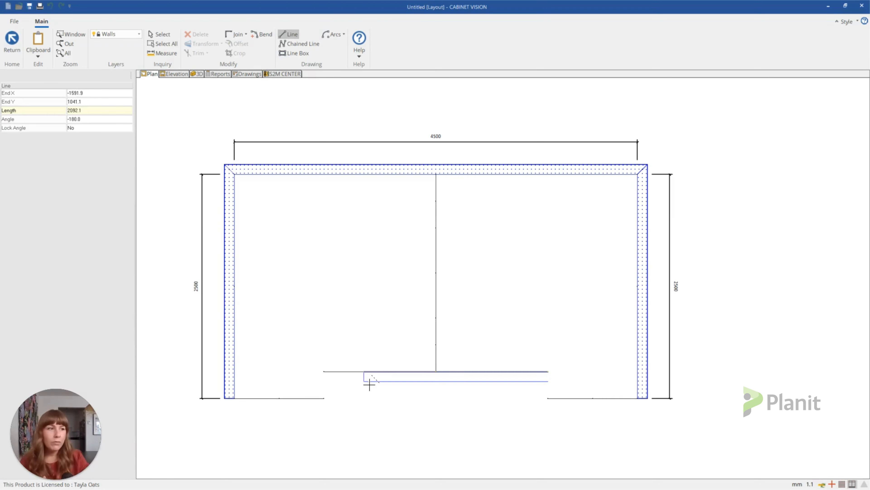
pyautogui.click(326, 372)
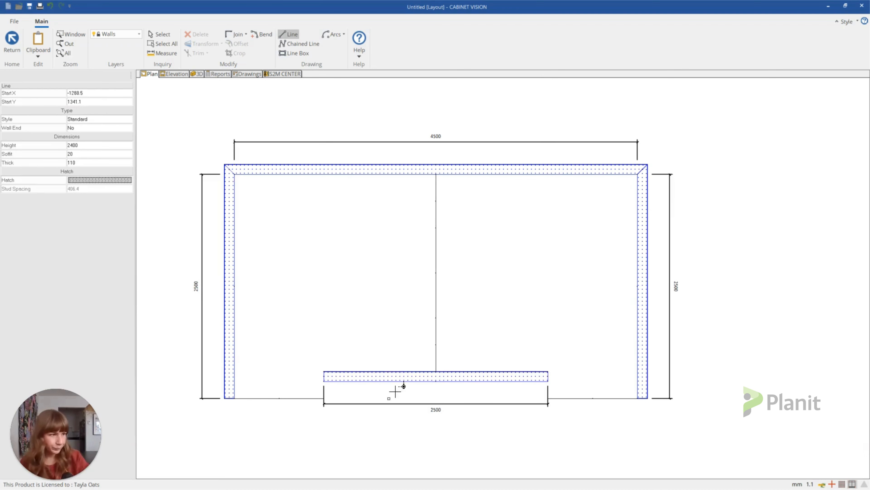
pyautogui.click(198, 74)
pyautogui.moveTo(424, 260)
pyautogui.mouseDown()
pyautogui.moveTo(379, 298)
pyautogui.moveTo(449, 321)
pyautogui.moveTo(422, 381)
pyautogui.mouseUp()
pyautogui.moveTo(404, 276)
pyautogui.mouseDown()
pyautogui.moveTo(492, 365)
pyautogui.moveTo(366, 282)
pyautogui.mouseUp()
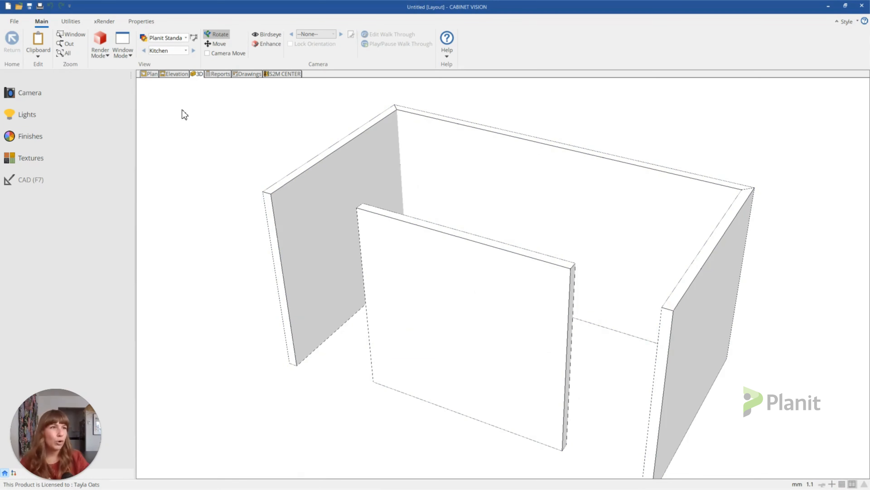
# Return to the plan and change the island wall's style to Peninsula
pyautogui.click(151, 74)
pyautogui.click(423, 381)
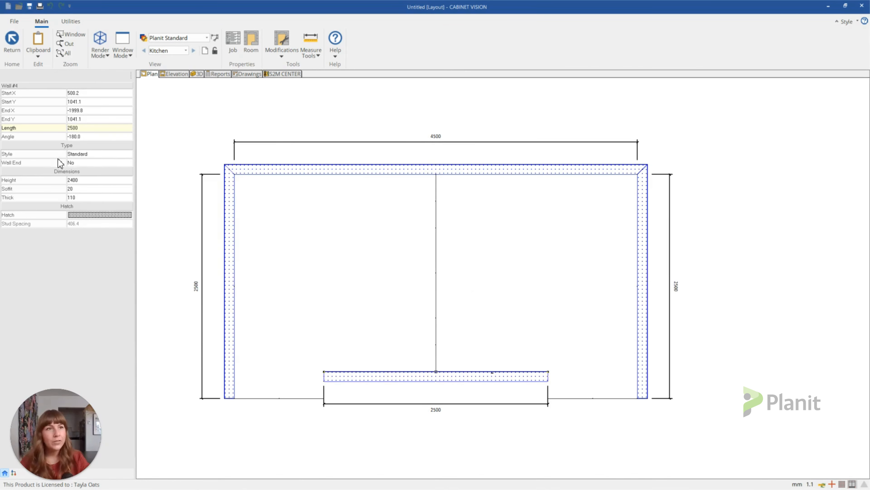
pyautogui.click(92, 154)
pyautogui.click(92, 154)
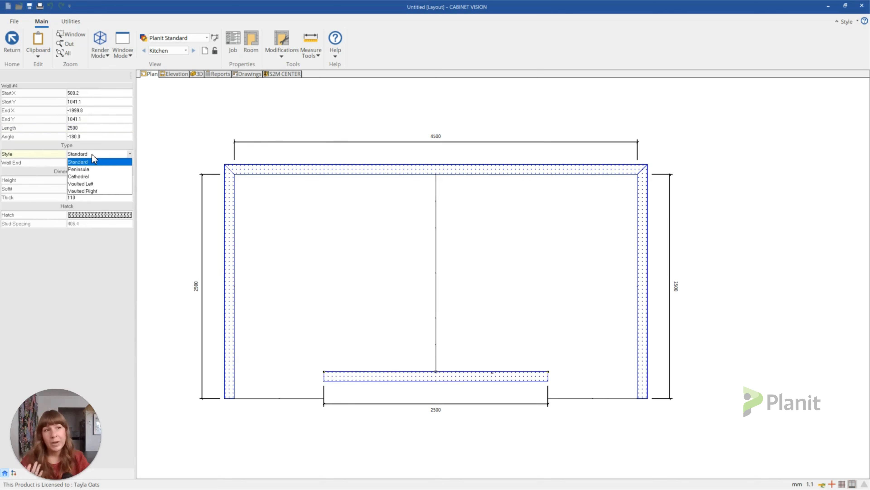
pyautogui.click(85, 170)
pyautogui.click(349, 324)
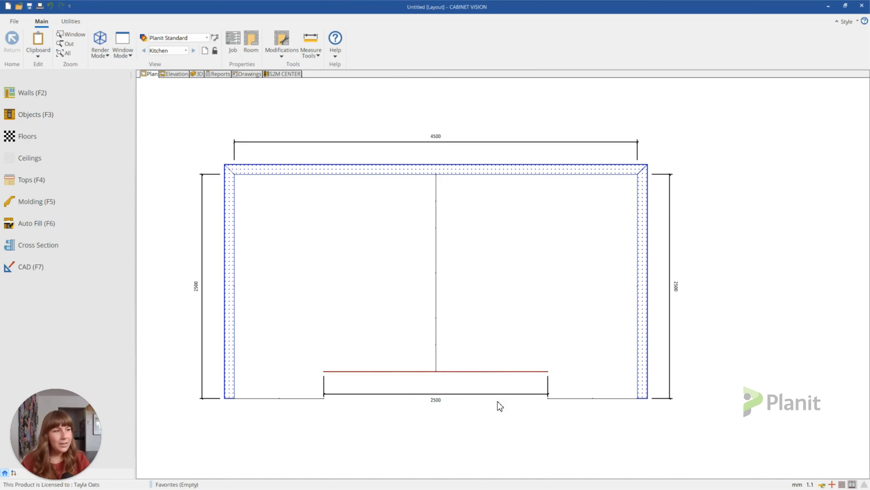
# Delete all the CAD guide lines around the peninsula wall and in the room, and leave CAD mode
pyautogui.scroll(4, 413, 364)
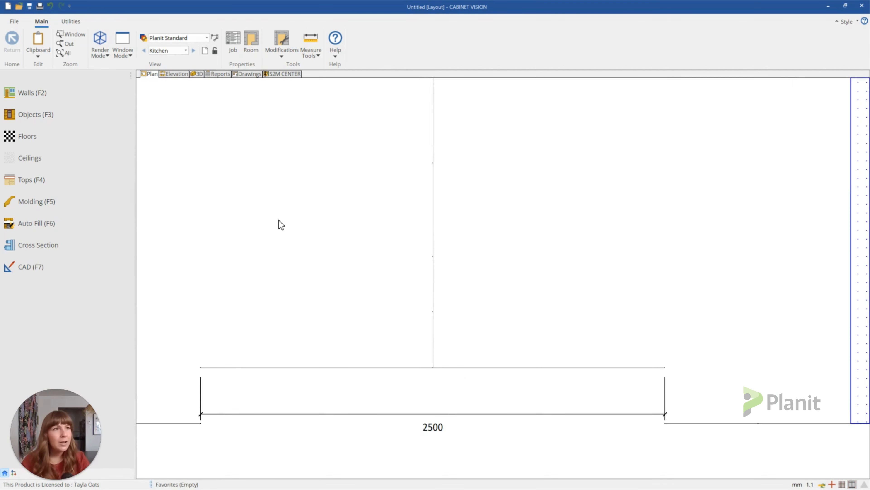
pyautogui.press('F7')
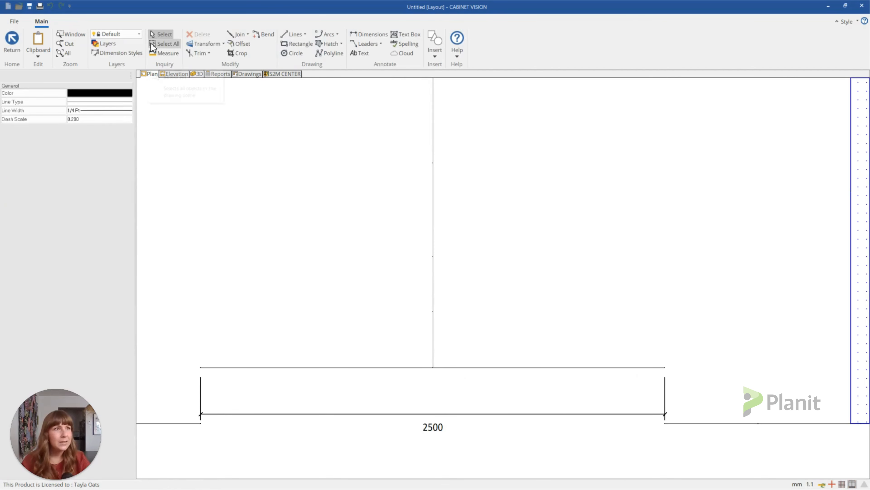
pyautogui.click(363, 367)
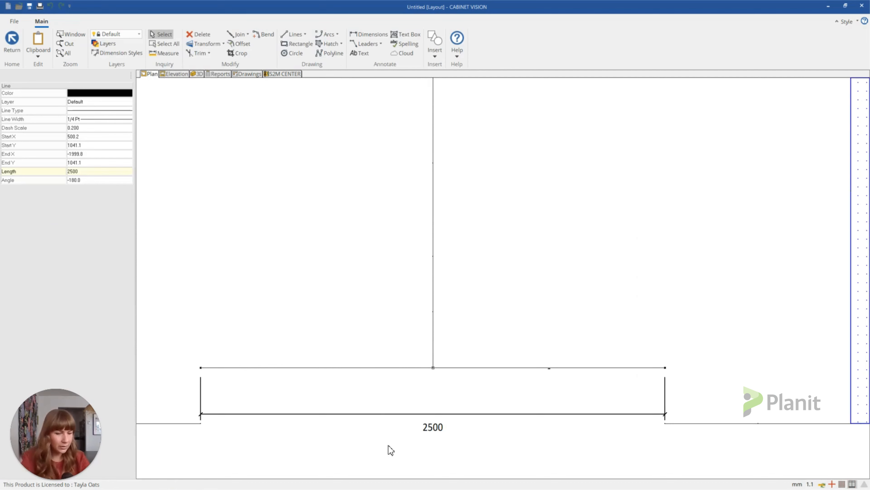
pyautogui.press('Delete')
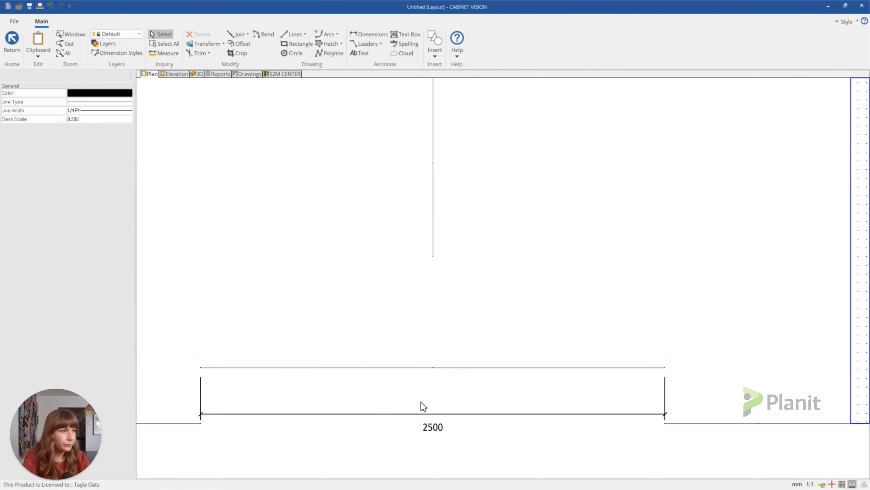
pyautogui.scroll(-3, 420, 405)
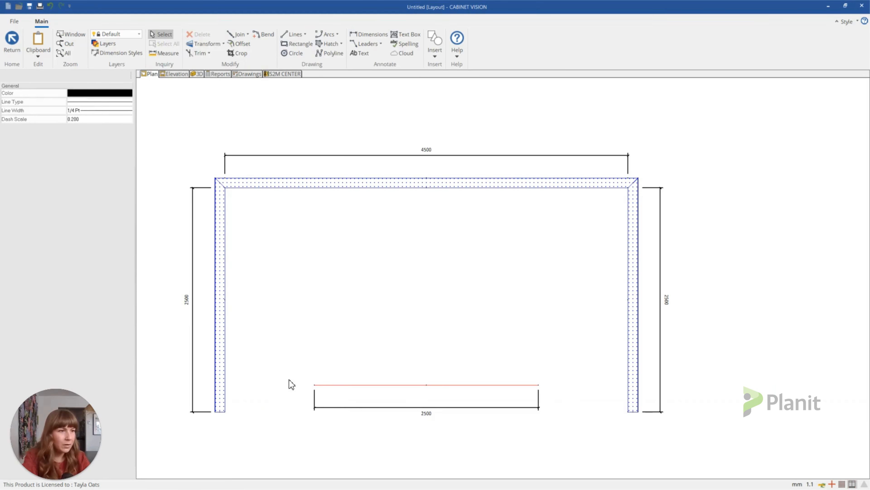
pyautogui.click(11, 39)
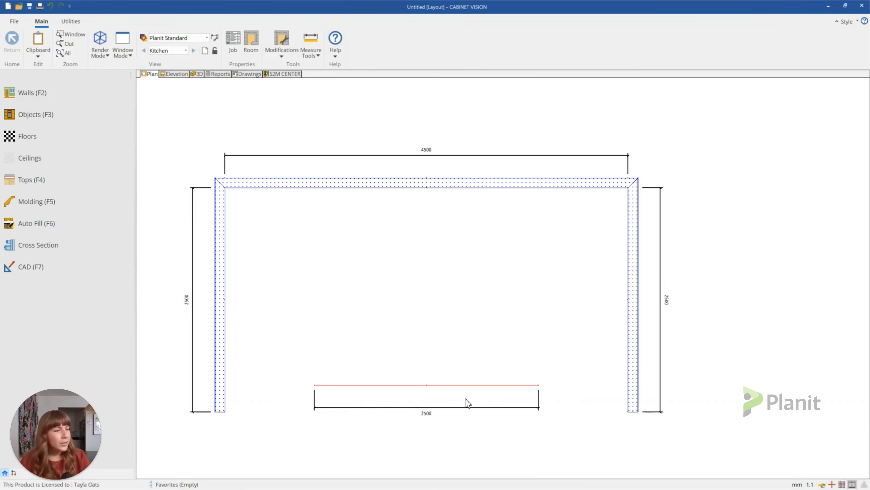
# Examine the peninsula wall's properties and compare the layout with the floor plan image
pyautogui.click(489, 385)
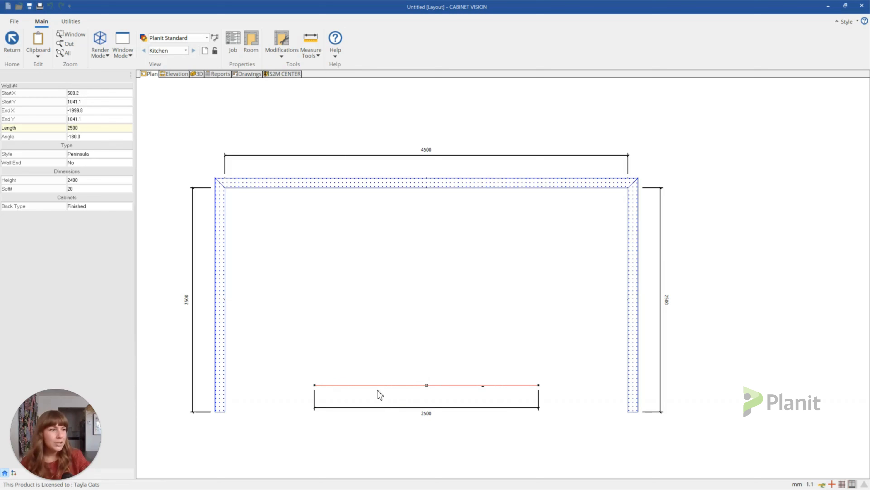
pyautogui.click(371, 434)
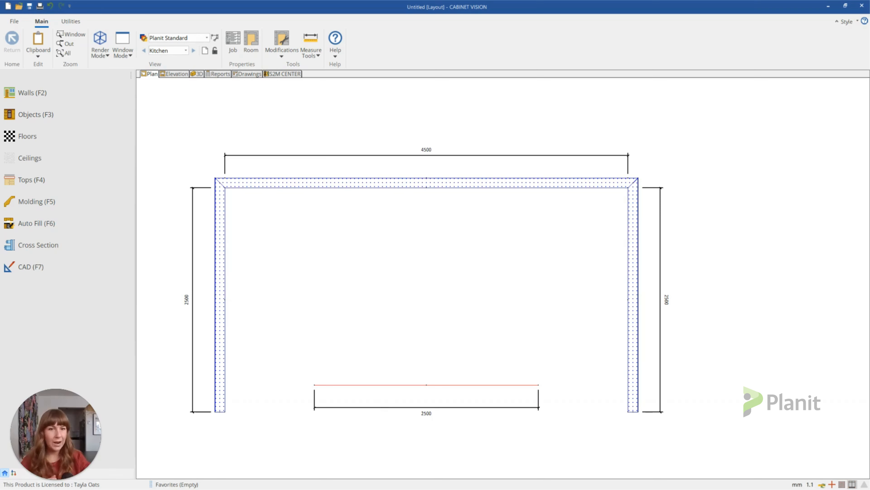
pyautogui.hotkey('alt', 'Tab')
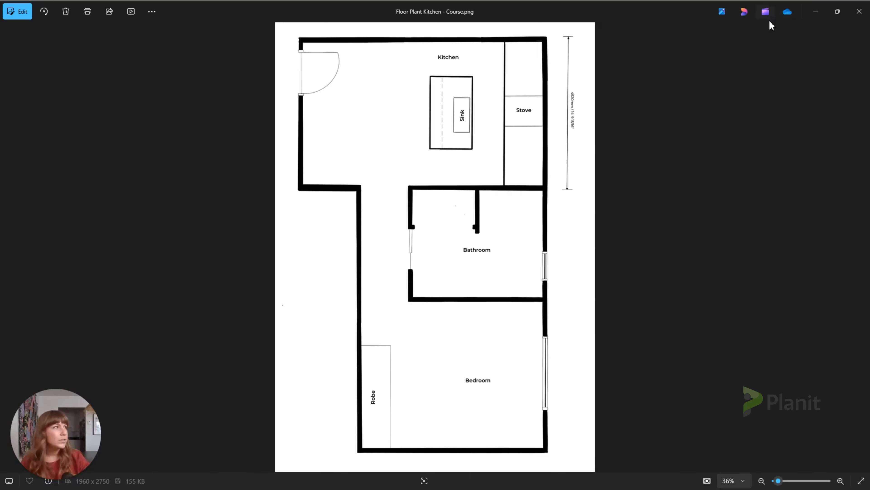
pyautogui.click(816, 14)
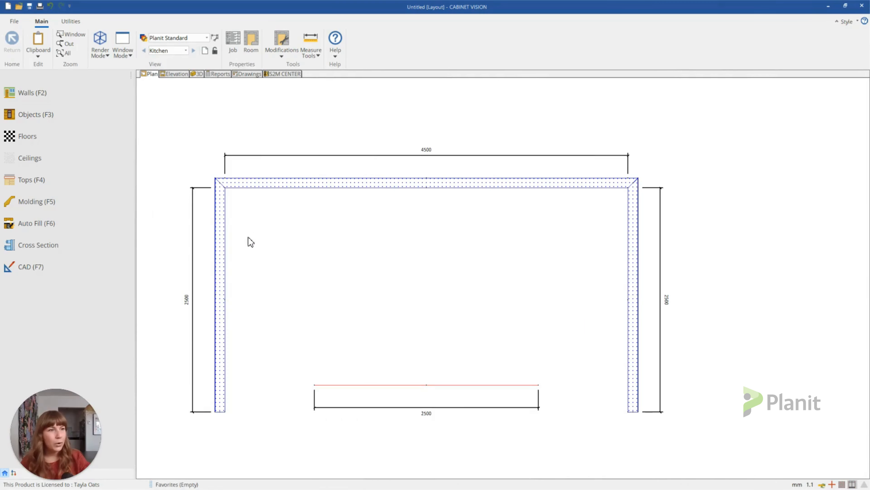
# Set Wall End to Yes for both 2500 mm side walls of the kitchen
pyautogui.click(221, 261)
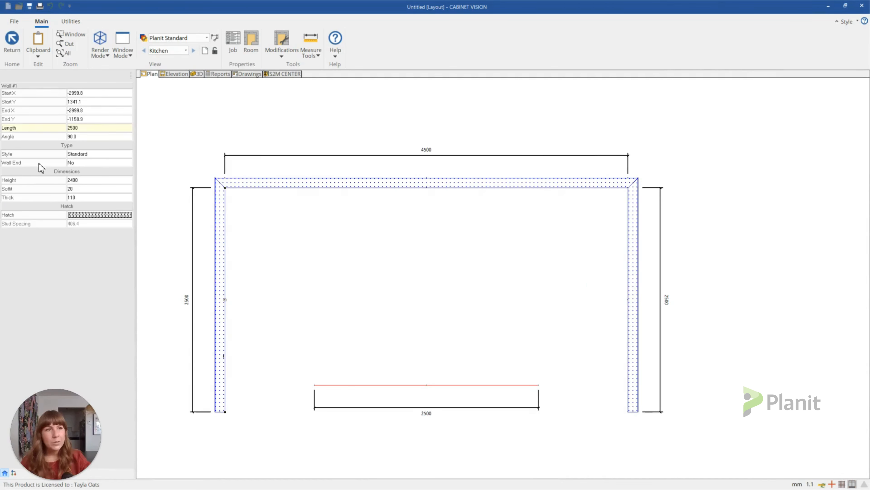
pyautogui.doubleClick(76, 163)
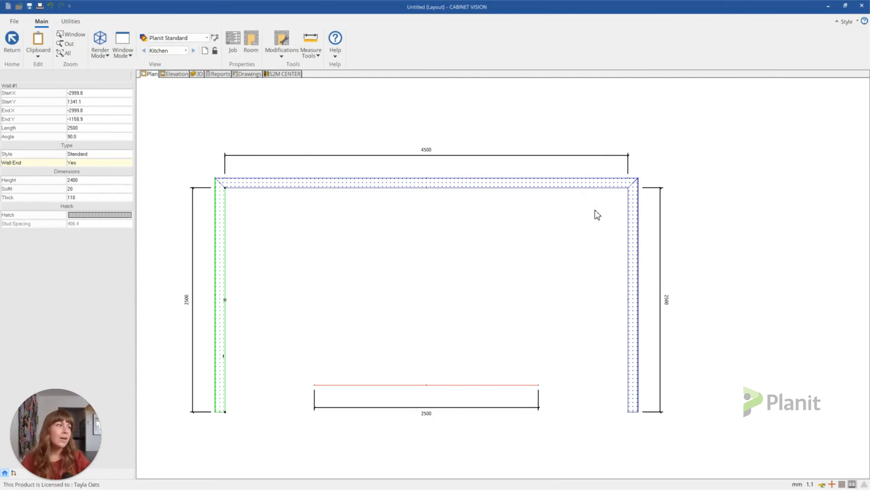
pyautogui.click(631, 267)
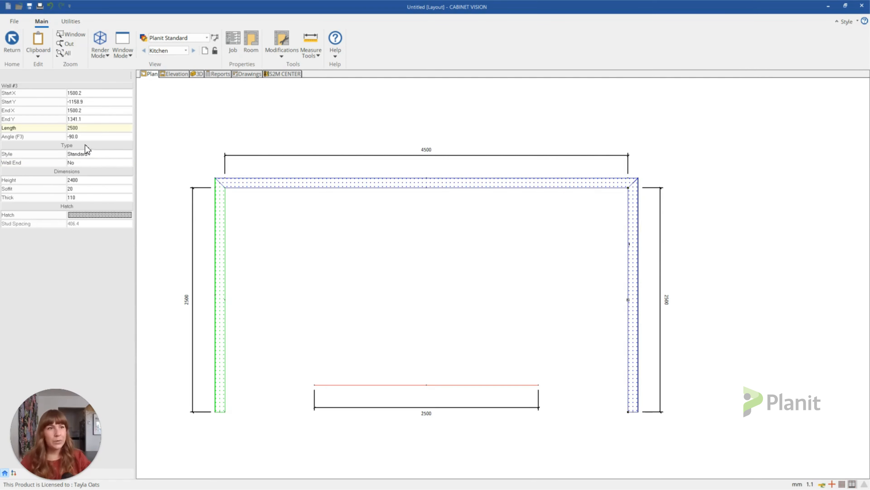
pyautogui.doubleClick(83, 164)
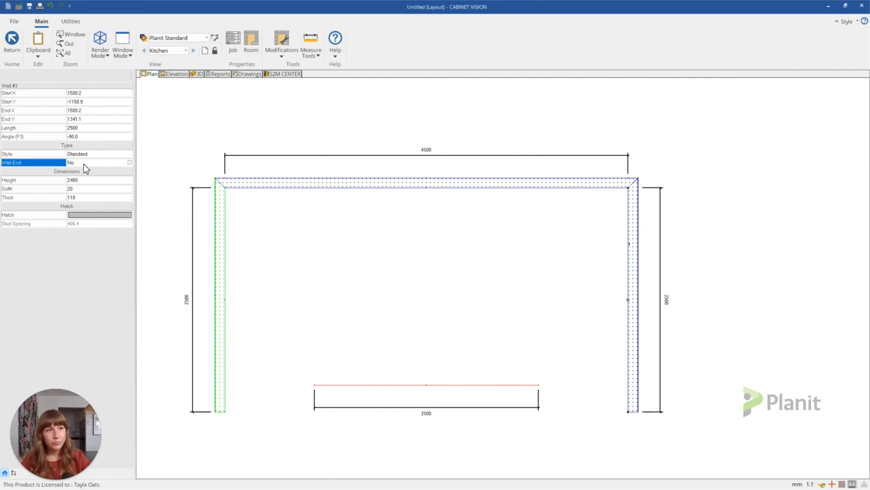
pyautogui.click(180, 84)
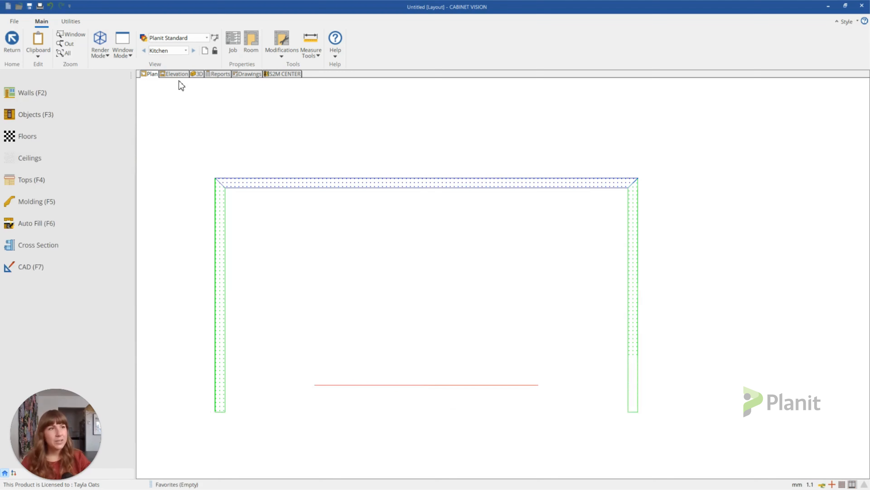
# Check which walls are available in the elevation view and return to the plan
pyautogui.click(176, 74)
pyautogui.click(273, 37)
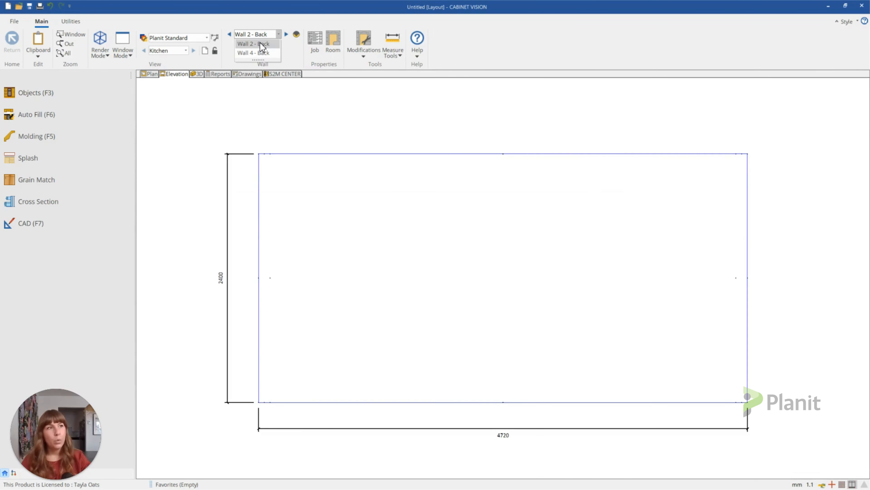
pyautogui.click(151, 74)
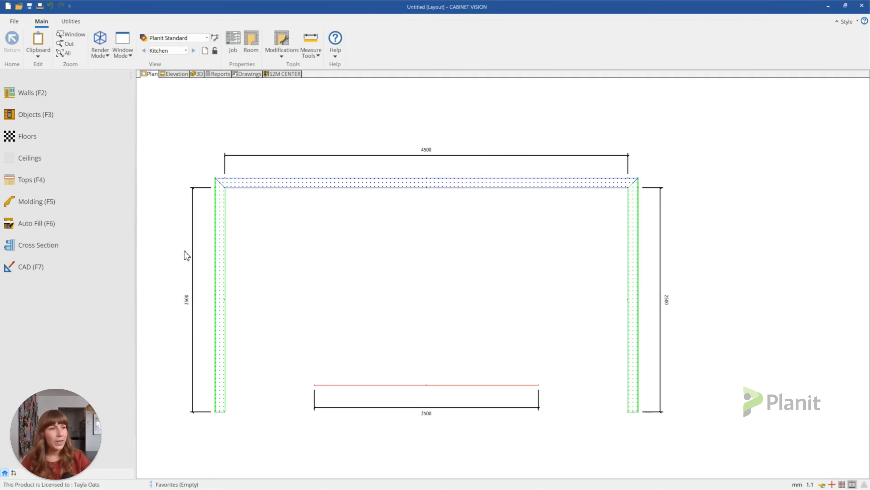
# Set Wall End to No for Wall #1, the 2500 mm wall at the plan's west side
pyautogui.click(222, 277)
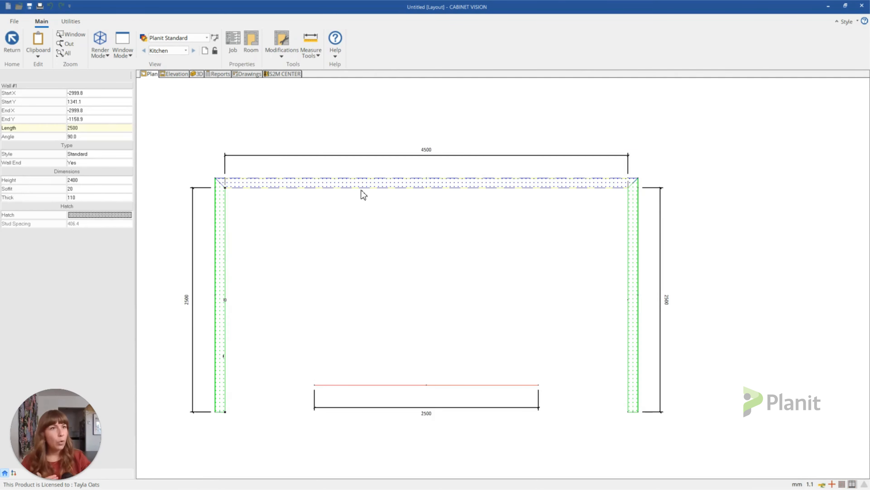
pyautogui.doubleClick(92, 163)
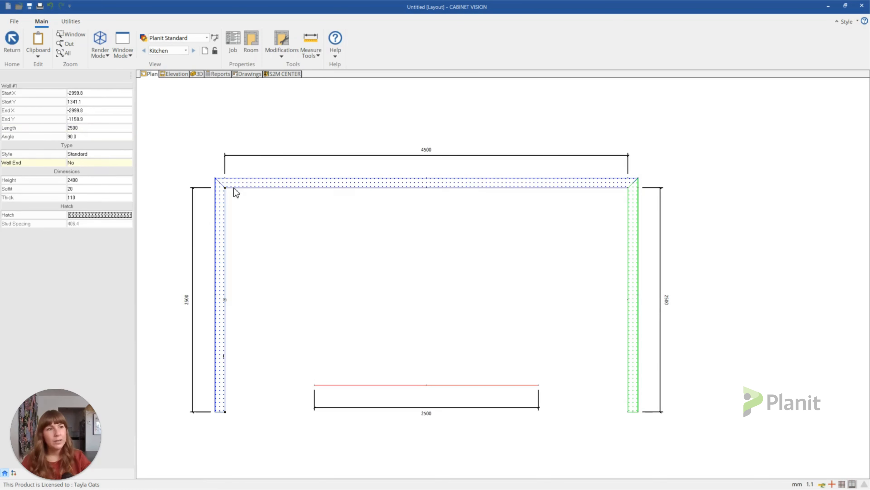
pyautogui.click(202, 108)
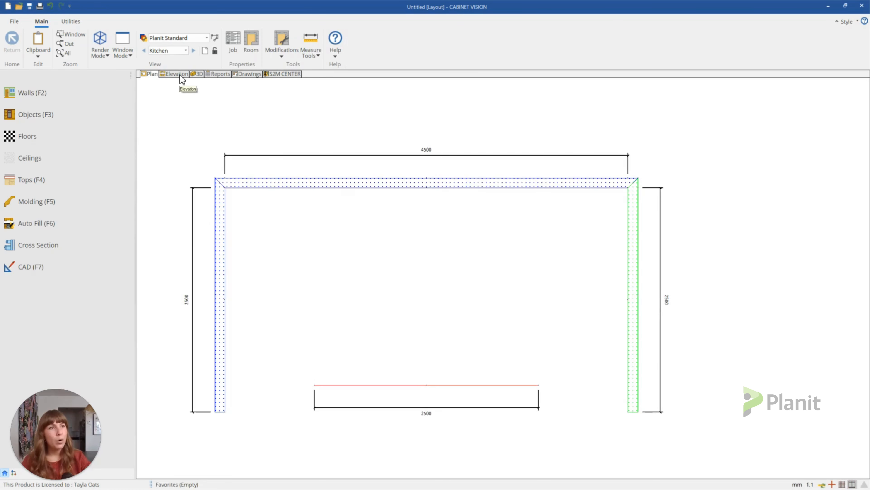
# Examine the Wall 1 and Wall 4 back elevations and return to the plan
pyautogui.click(181, 75)
pyautogui.click(259, 34)
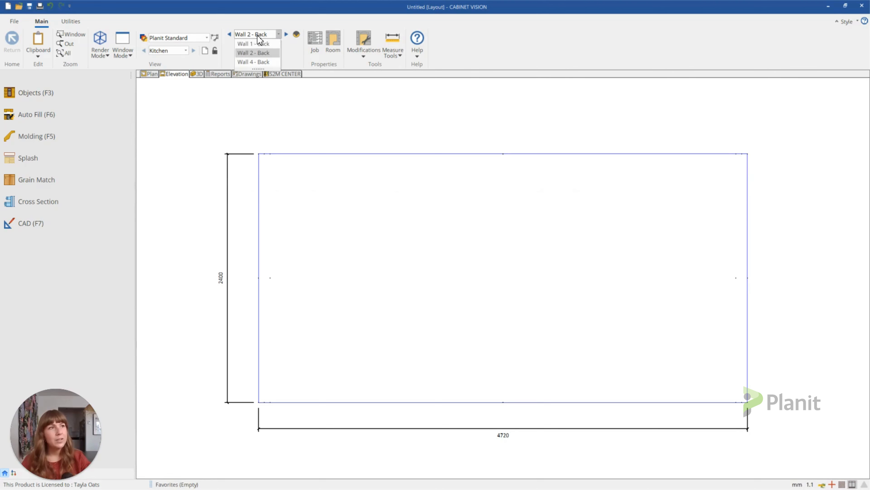
pyautogui.click(270, 45)
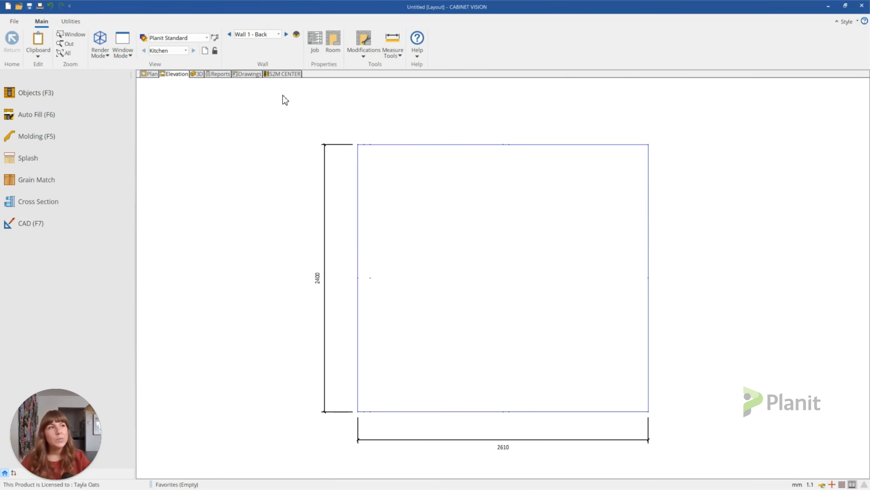
pyautogui.click(287, 34)
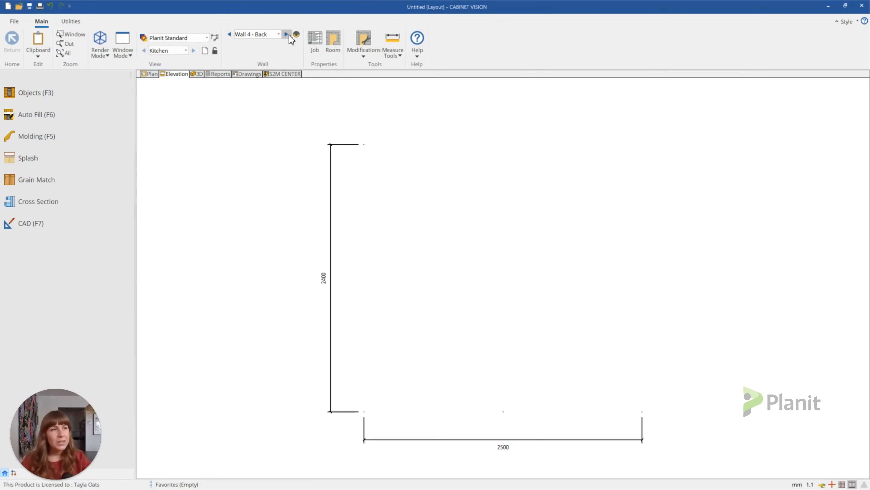
pyautogui.click(151, 74)
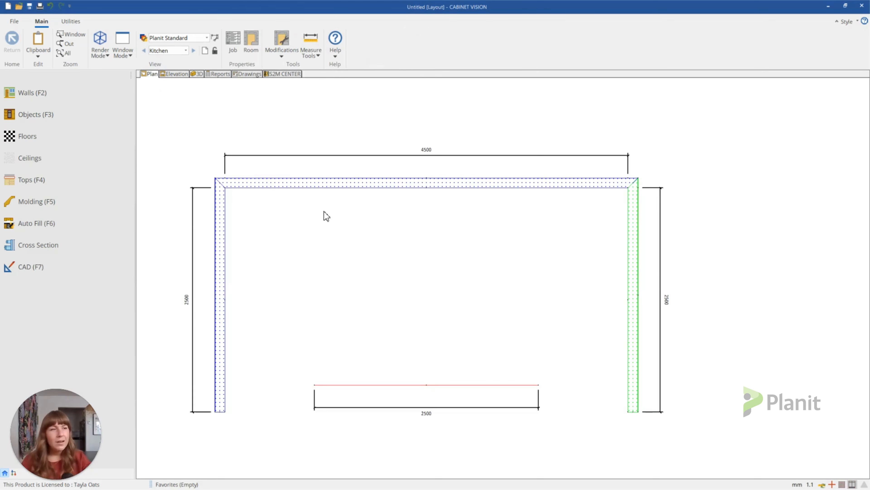
# Set Wall End back to Yes for Wall #1
pyautogui.click(222, 282)
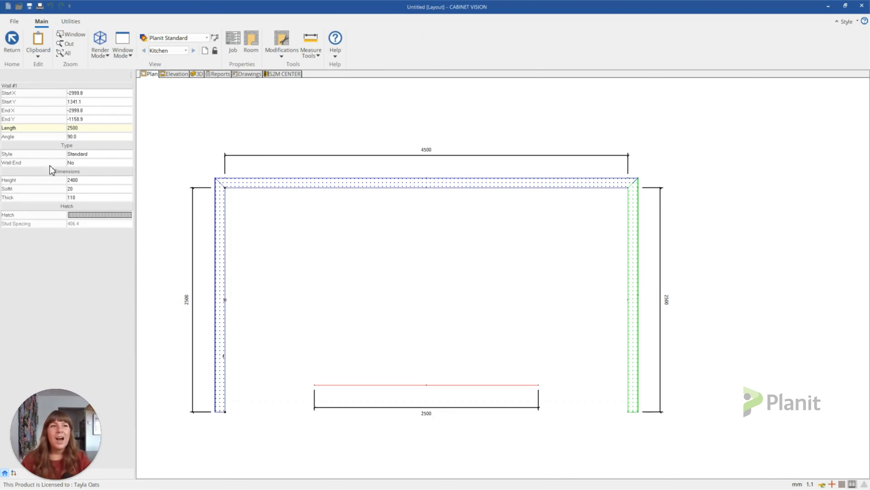
pyautogui.doubleClick(80, 162)
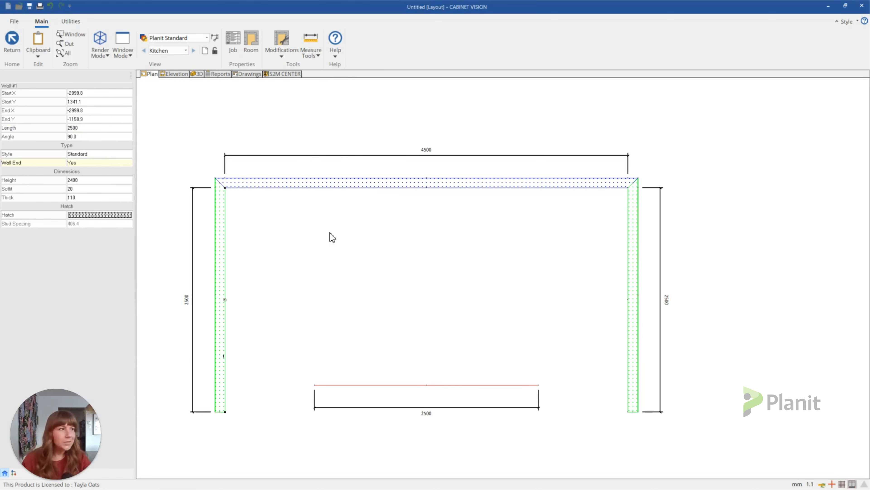
pyautogui.click(282, 106)
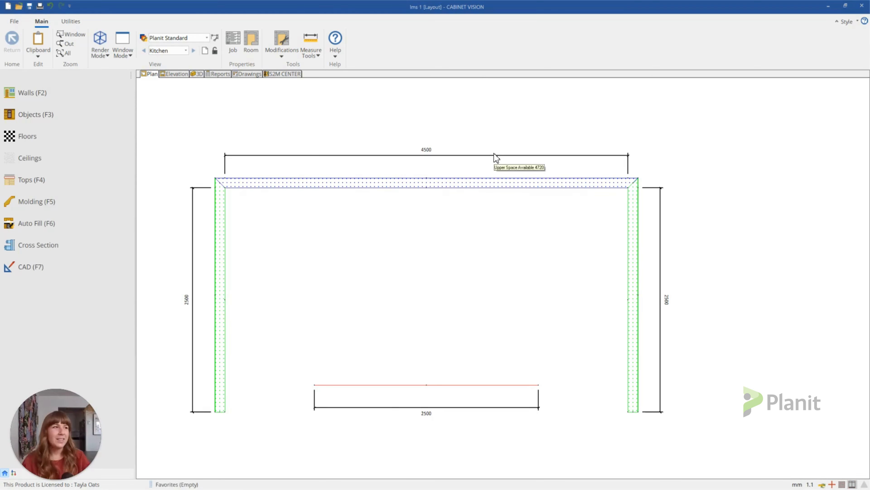
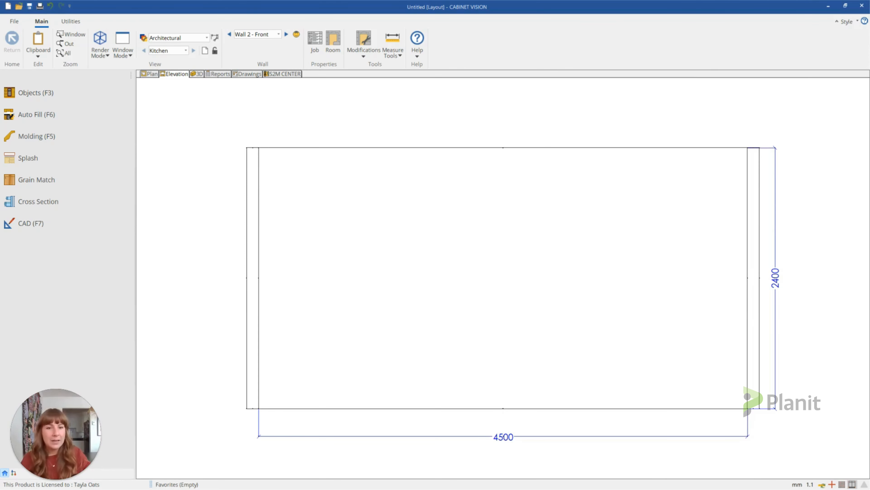
# Switch to Calculator, clear the previous result and subtract 900 from the 4500 mm wall length
pyautogui.hotkey('alt', 'Tab')
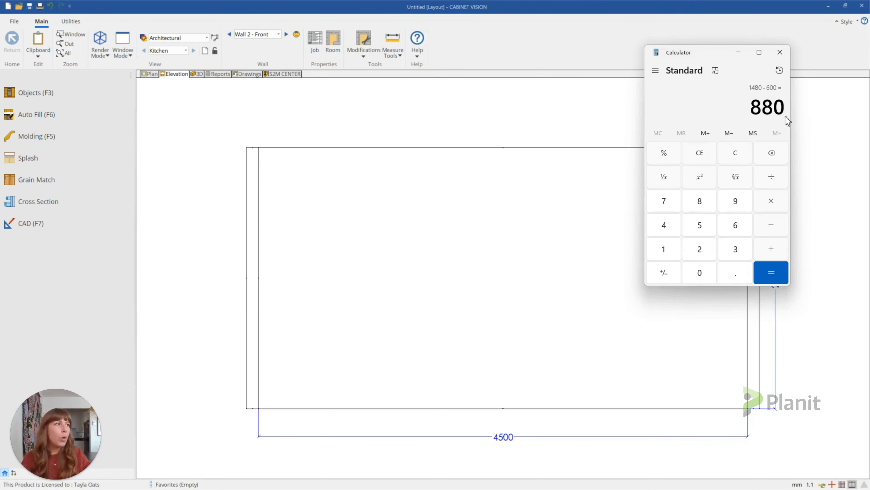
pyautogui.click(741, 154)
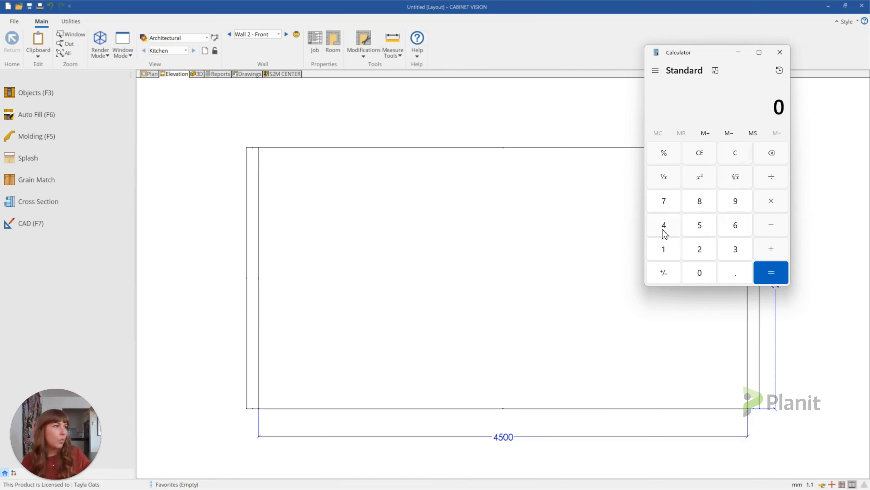
pyautogui.click(663, 225)
pyautogui.click(690, 224)
pyautogui.doubleClick(703, 278)
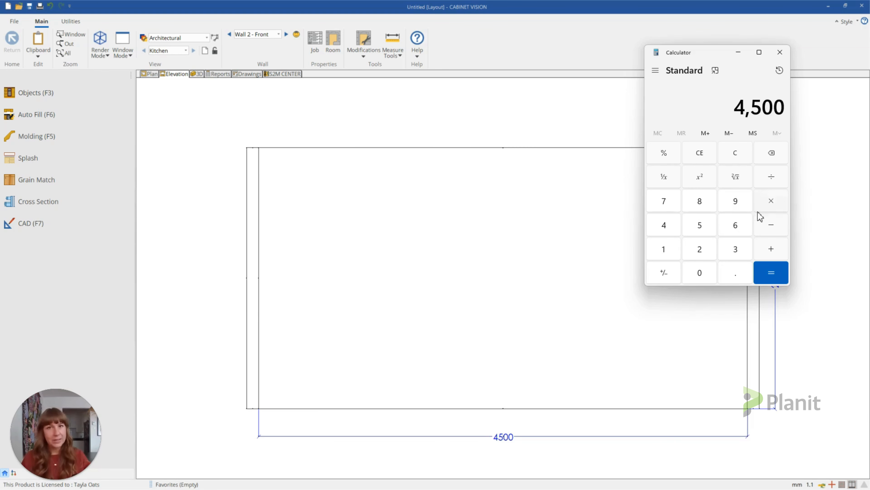
pyautogui.click(771, 230)
pyautogui.click(741, 202)
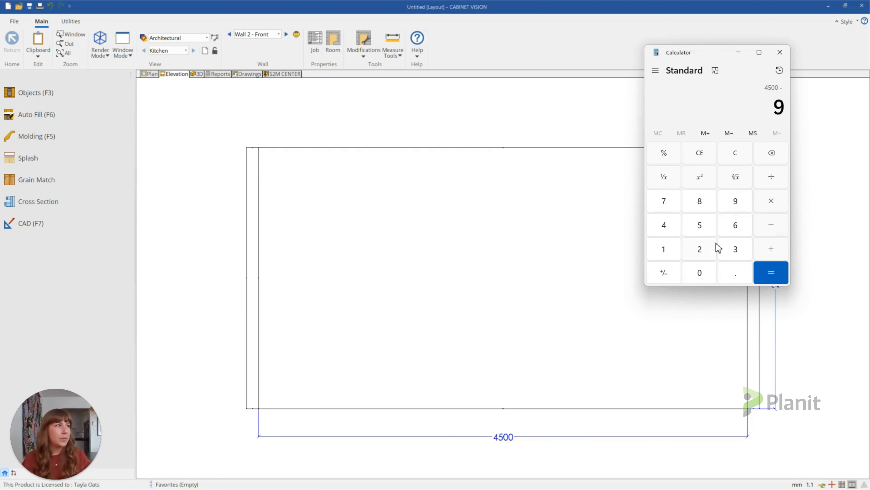
pyautogui.click(707, 271)
pyautogui.click(707, 271)
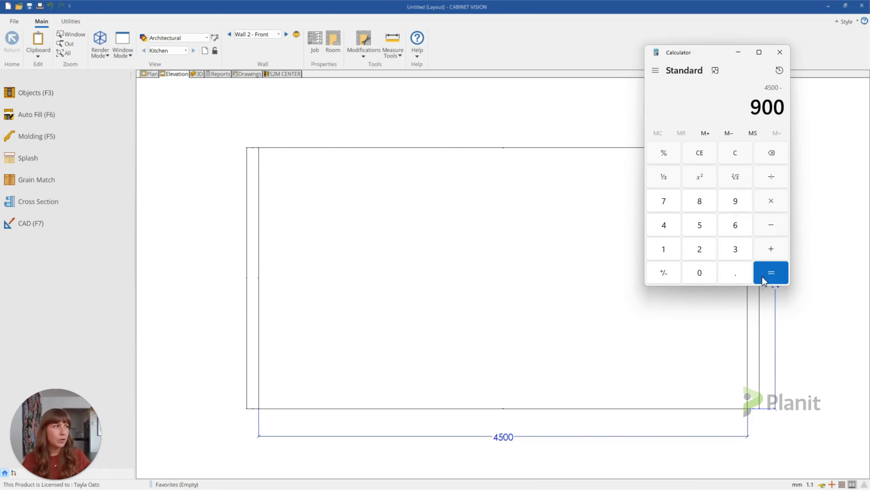
pyautogui.click(772, 277)
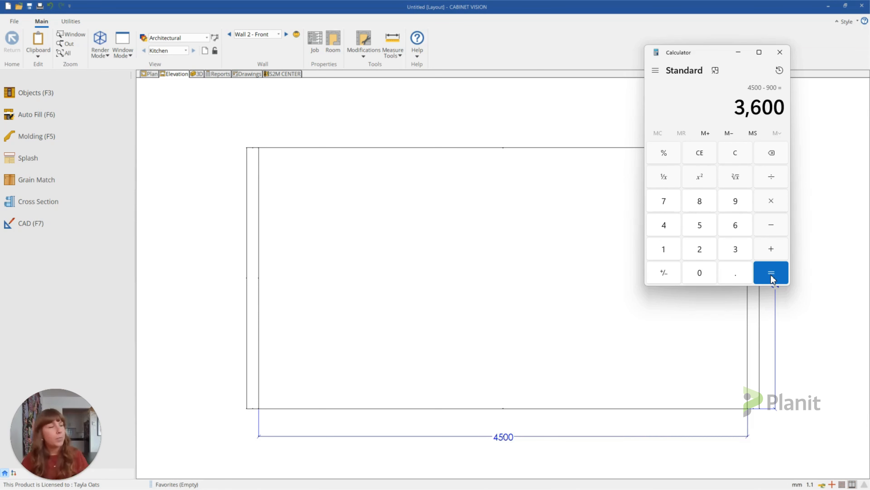
# Subtract another 900 and a further 1000 from the calculated remainder
pyautogui.click(776, 226)
pyautogui.click(749, 199)
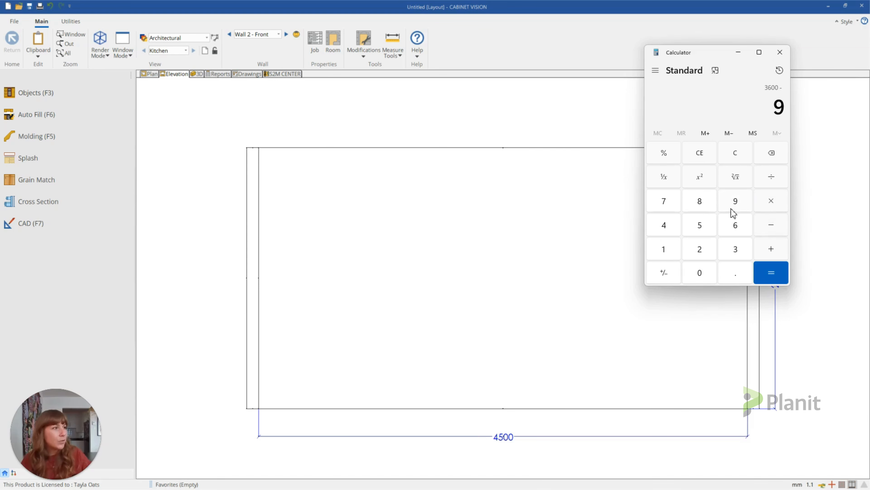
pyautogui.click(706, 274)
pyautogui.click(707, 274)
pyautogui.click(769, 275)
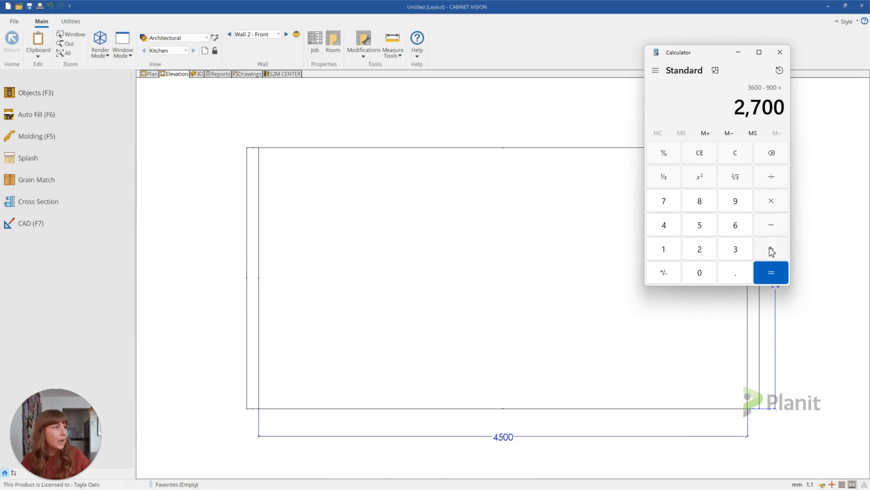
pyautogui.click(775, 226)
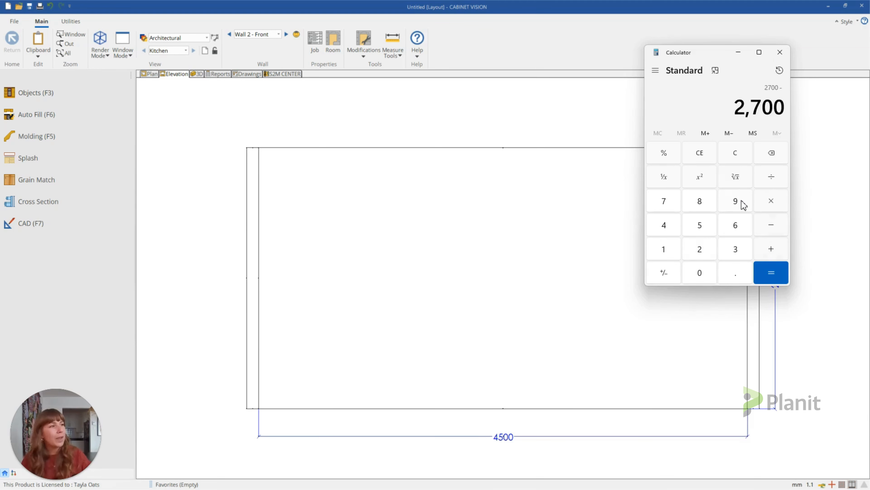
pyautogui.click(668, 251)
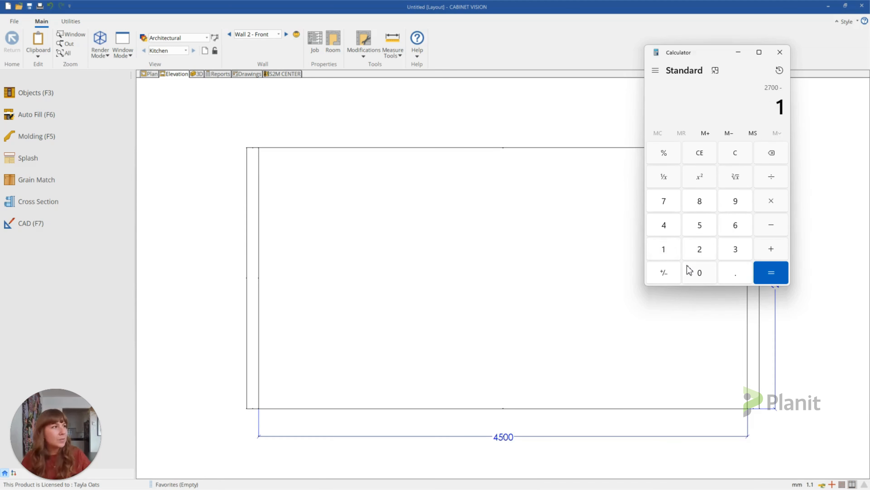
pyautogui.click(692, 273)
pyautogui.click(694, 273)
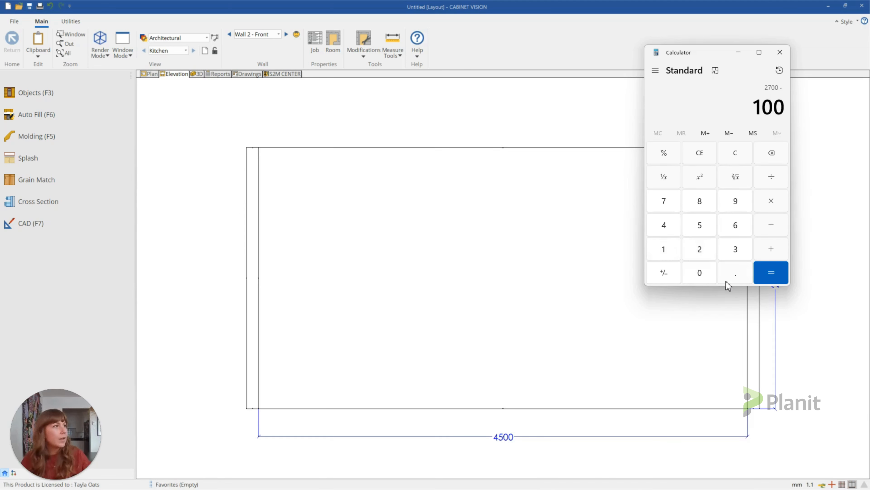
pyautogui.click(695, 274)
pyautogui.click(762, 277)
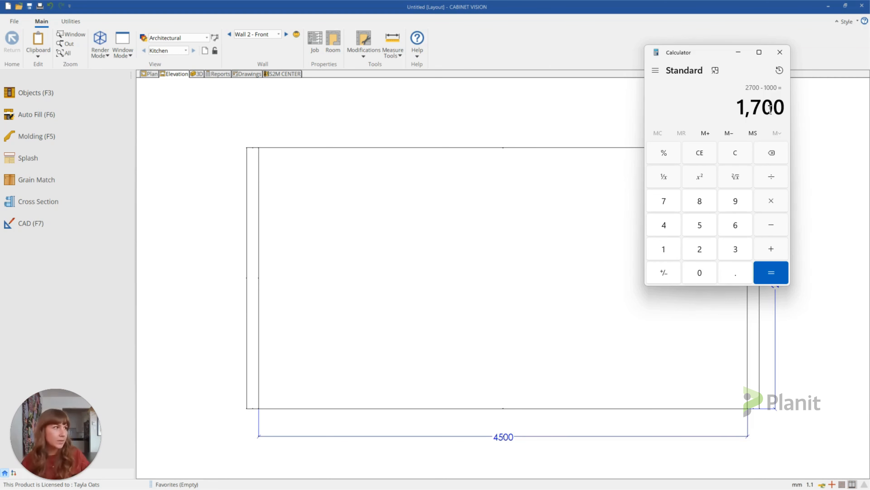
# Divide the remaining length by 2 and put the calculator away
pyautogui.click(771, 178)
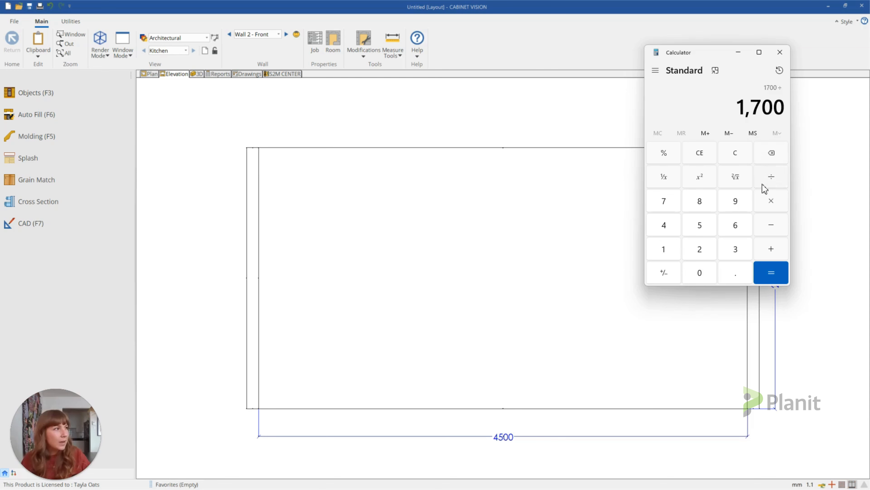
pyautogui.click(704, 247)
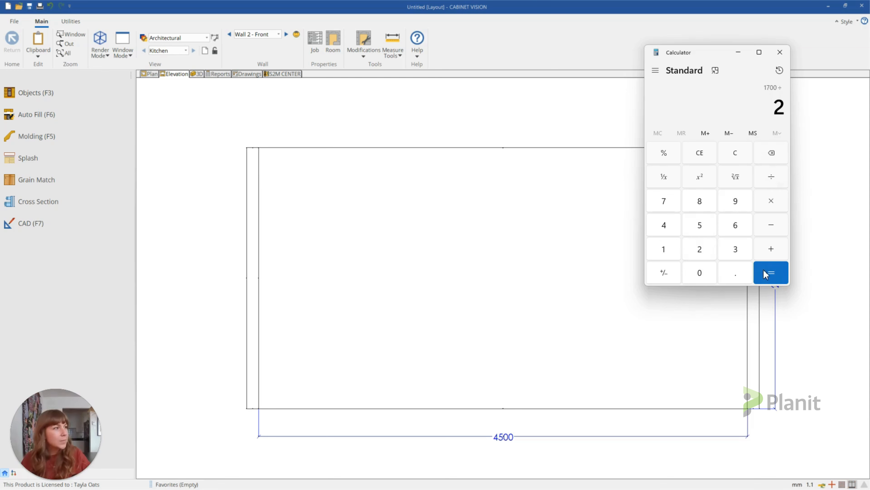
pyautogui.click(769, 276)
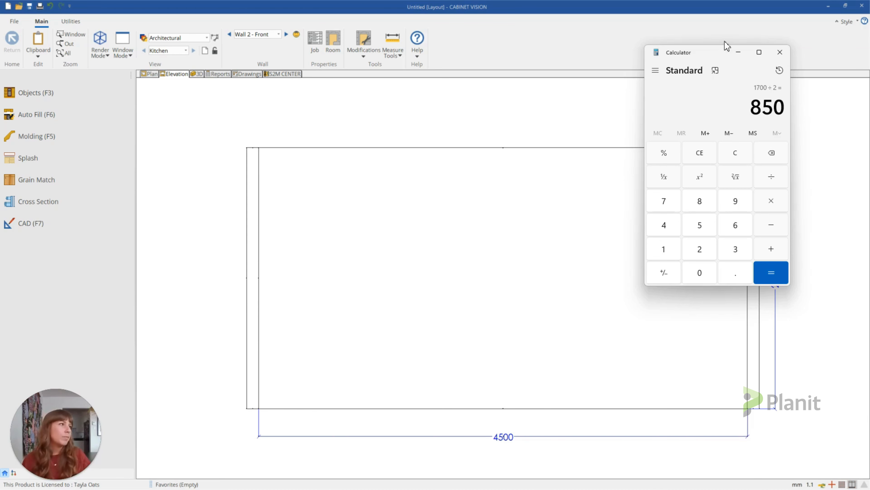
pyautogui.click(739, 52)
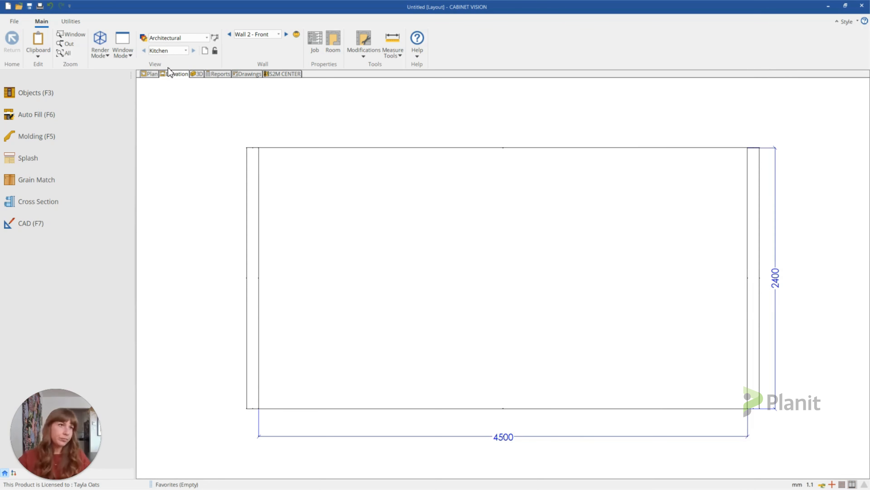
# Compare the plan and elevation views, and open the Custom Cabinets catalog in Wall 2's front elevation
pyautogui.click(155, 76)
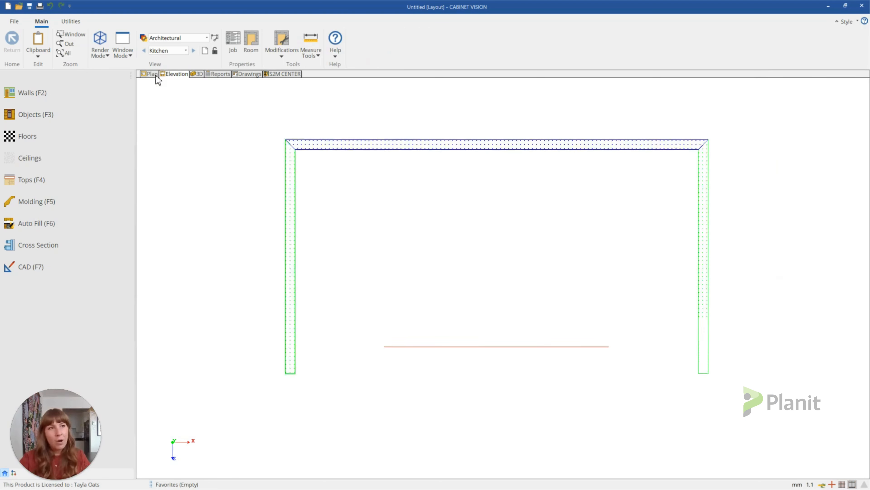
pyautogui.click(182, 77)
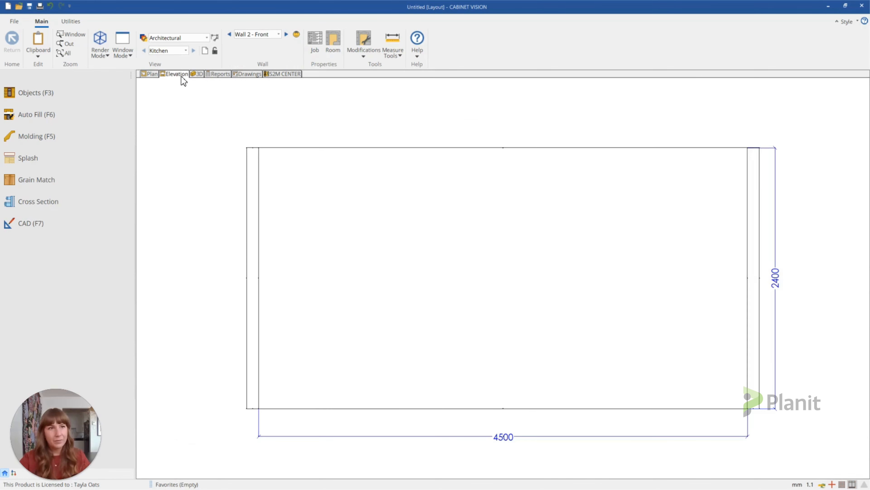
pyautogui.click(150, 74)
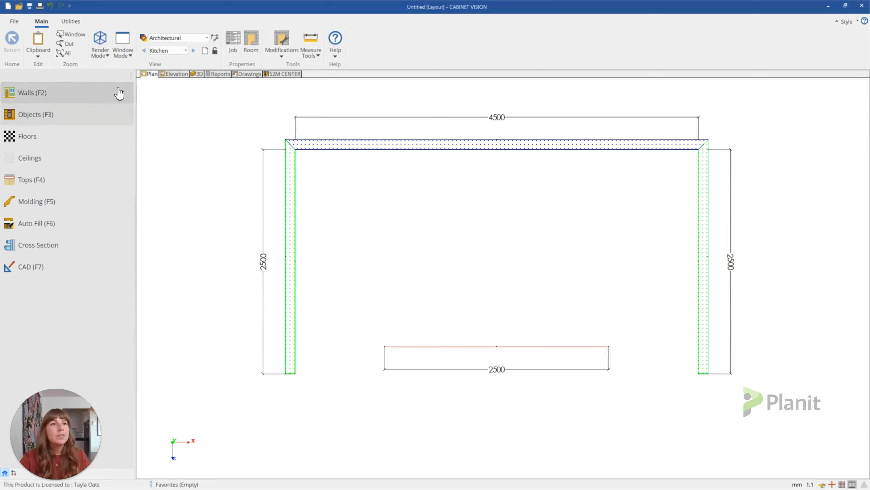
pyautogui.click(171, 75)
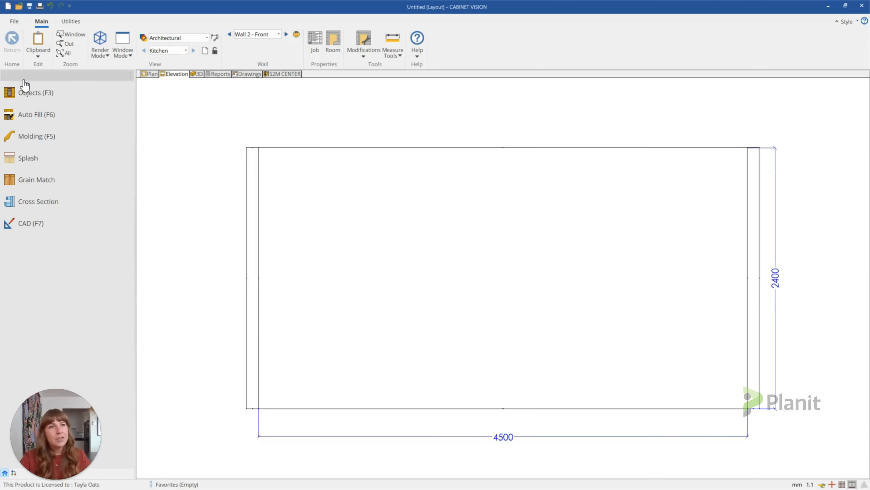
pyautogui.click(24, 95)
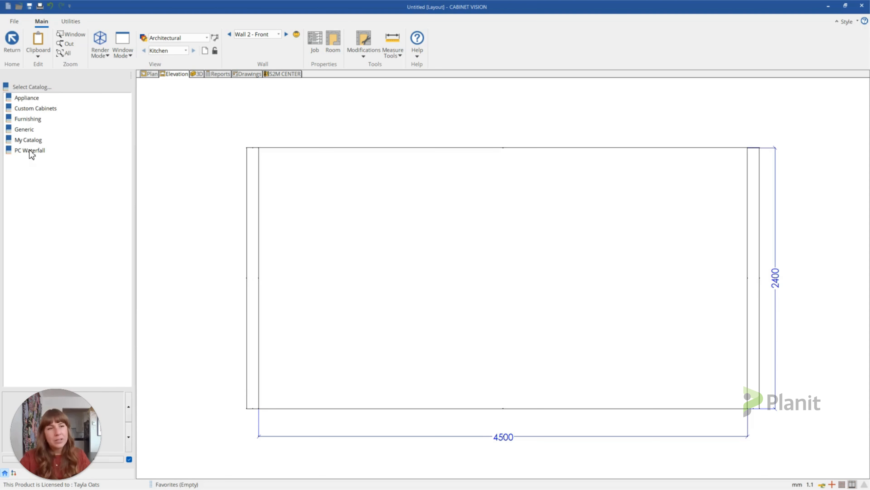
pyautogui.click(26, 109)
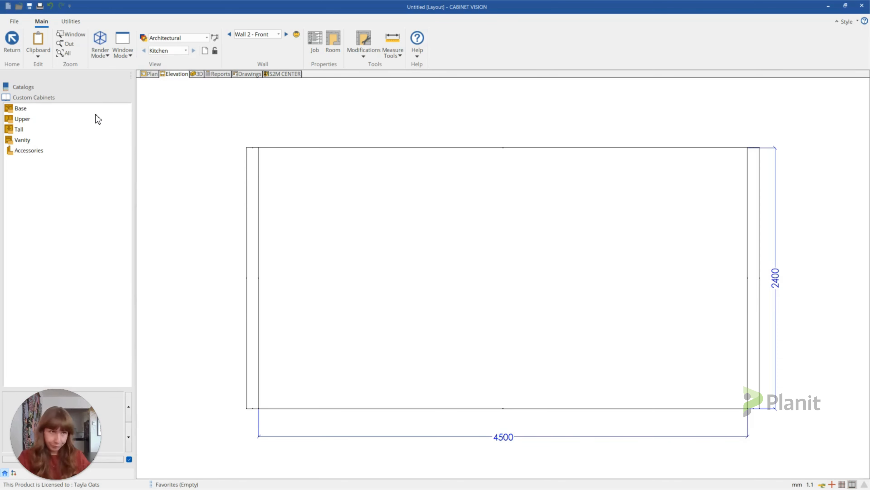
# Place a Tall Filler from the tall columns, fillers and panels against the left end of Wall 2
pyautogui.click(21, 130)
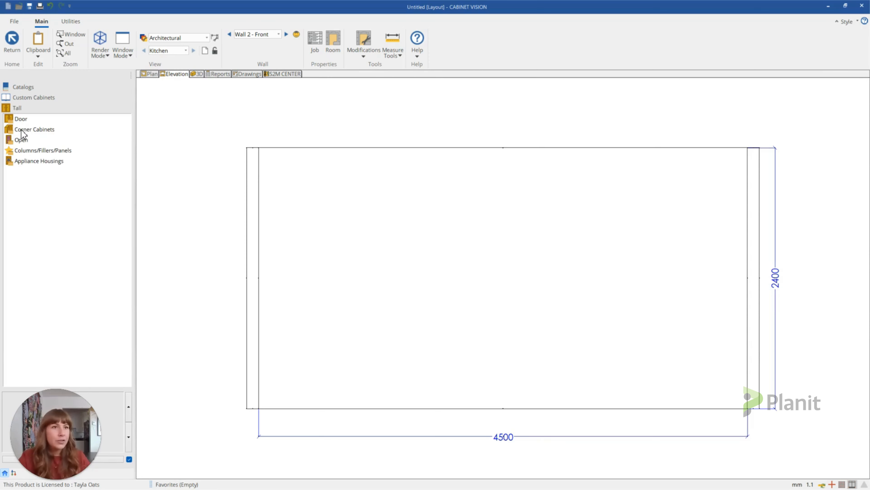
pyautogui.click(60, 151)
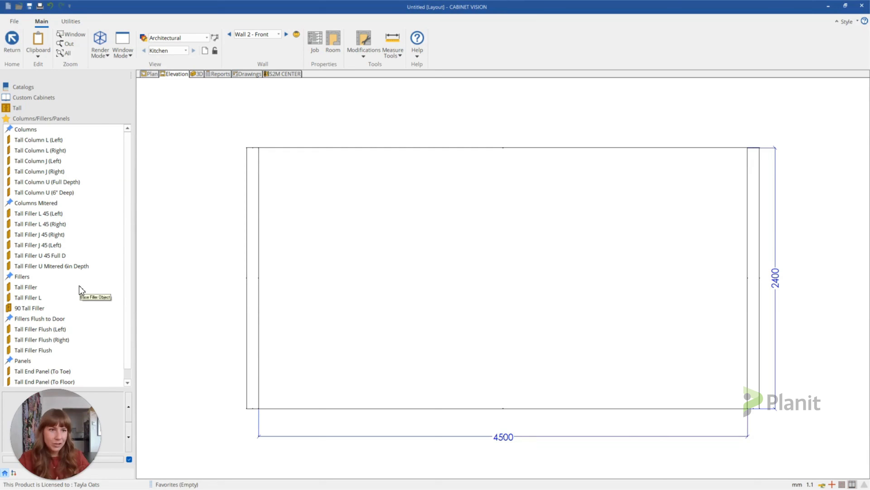
pyautogui.click(30, 287)
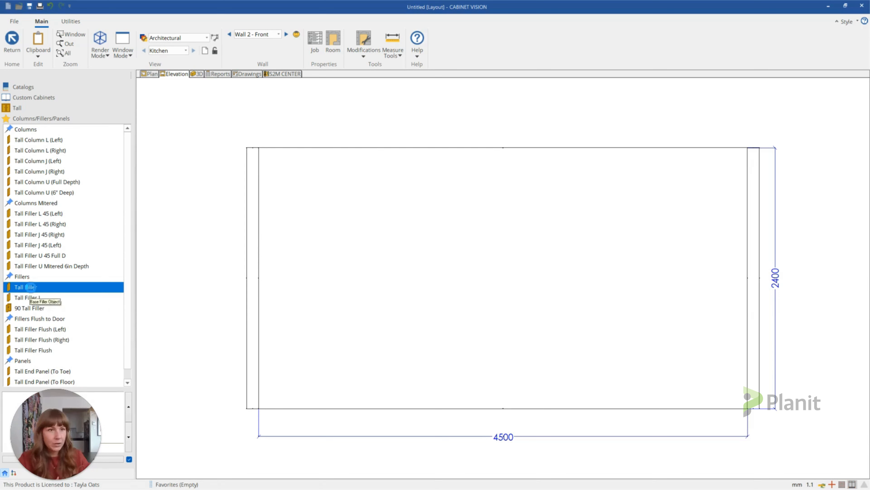
pyautogui.moveTo(29, 286); pyautogui.dragTo(180, 275)
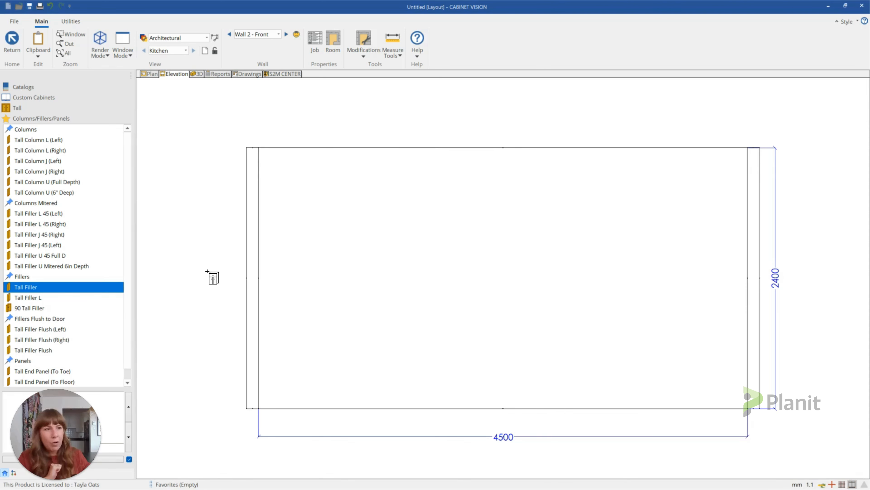
pyautogui.click(207, 272)
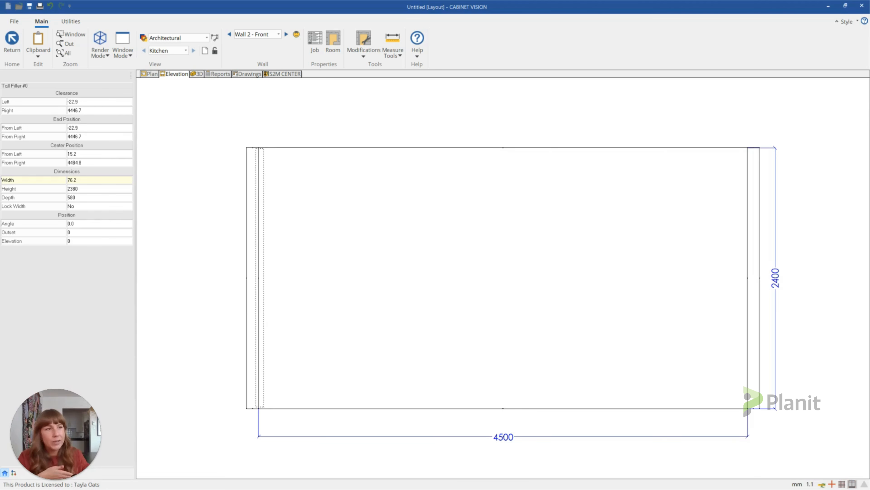
pyautogui.click(261, 278)
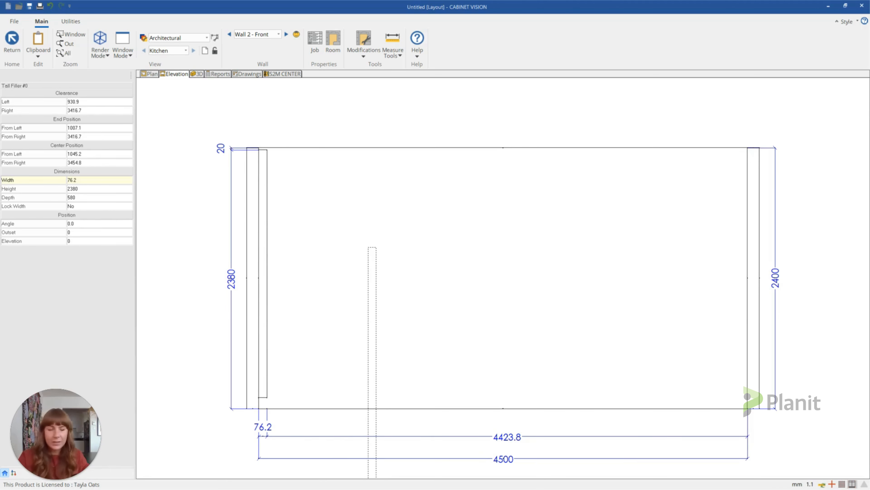
pyautogui.press('Escape')
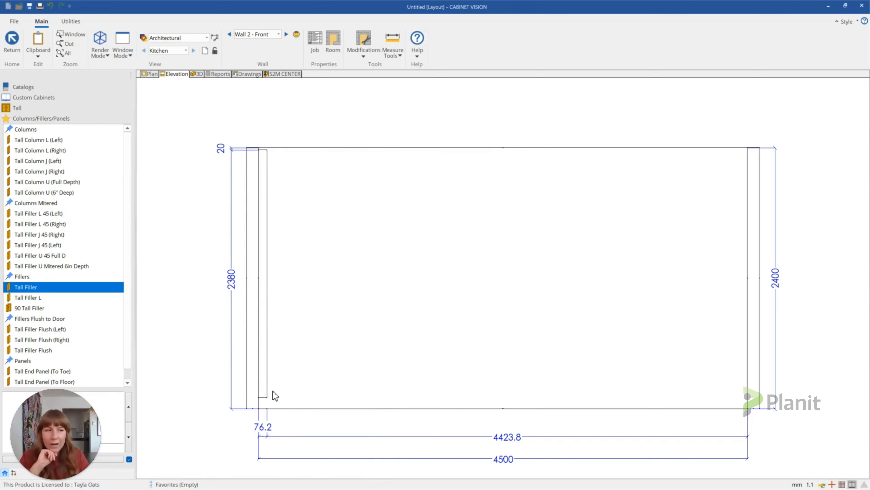
# Set the tall filler's width to 35 mm
pyautogui.click(265, 382)
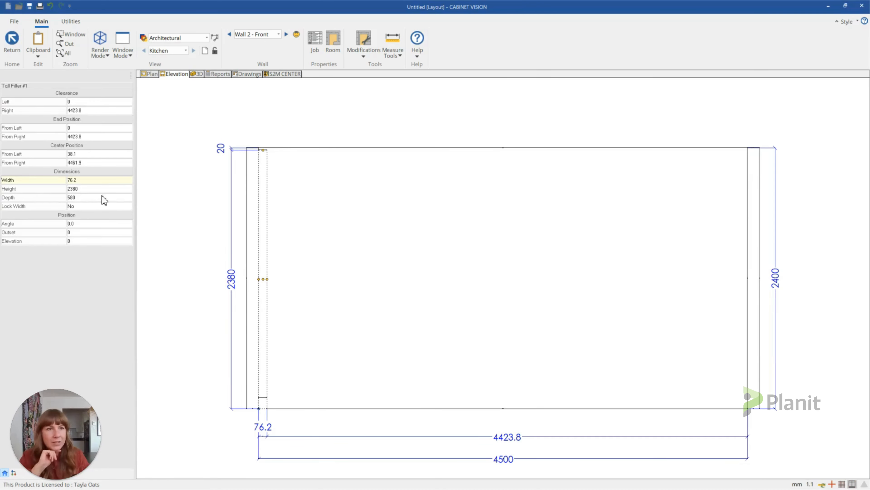
pyautogui.click(90, 182)
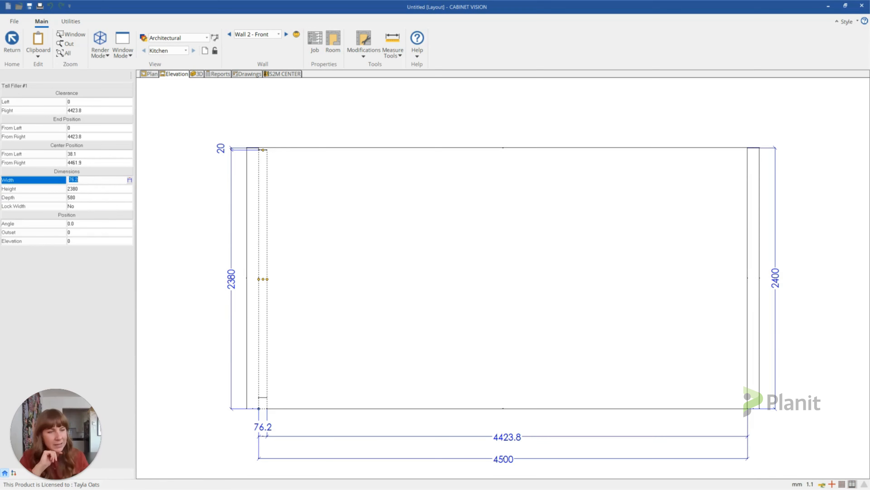
pyautogui.write('35')
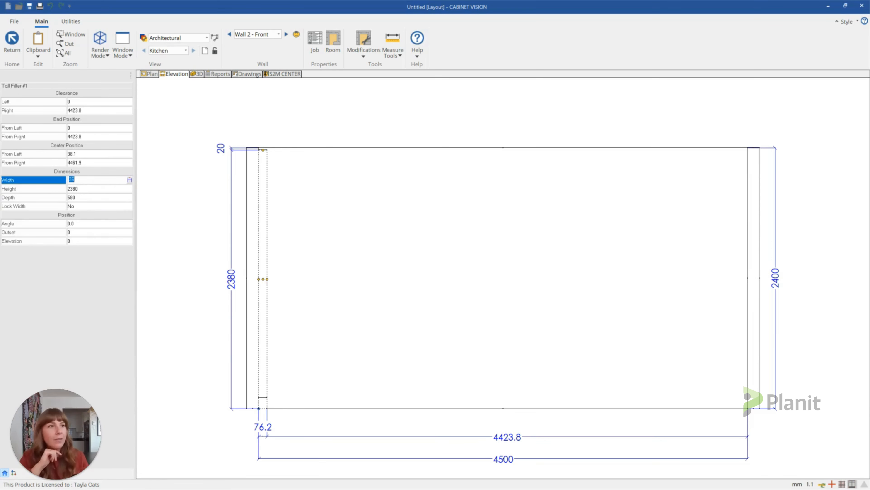
pyautogui.press('Return')
pyautogui.click(191, 249)
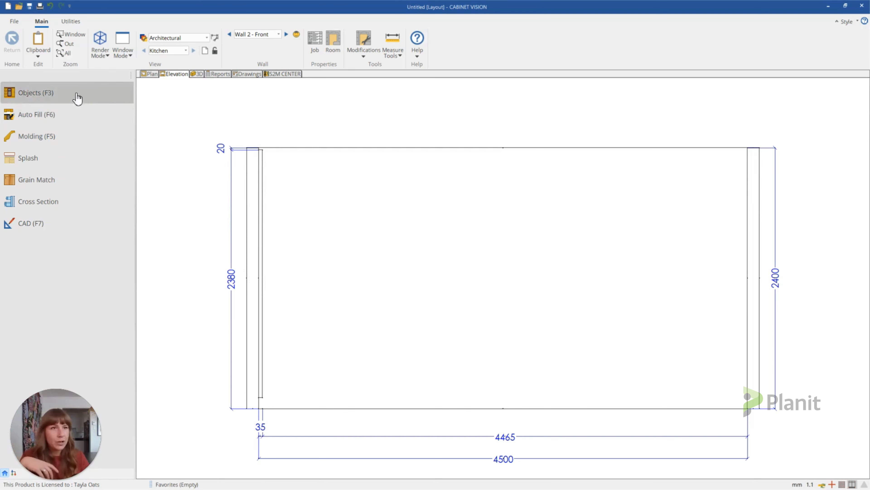
# Preview the Tall Door (Left) and Tall Door (Pair) models from the Custom Cabinets catalog, rotating each to inspect its shape
pyautogui.click(51, 96)
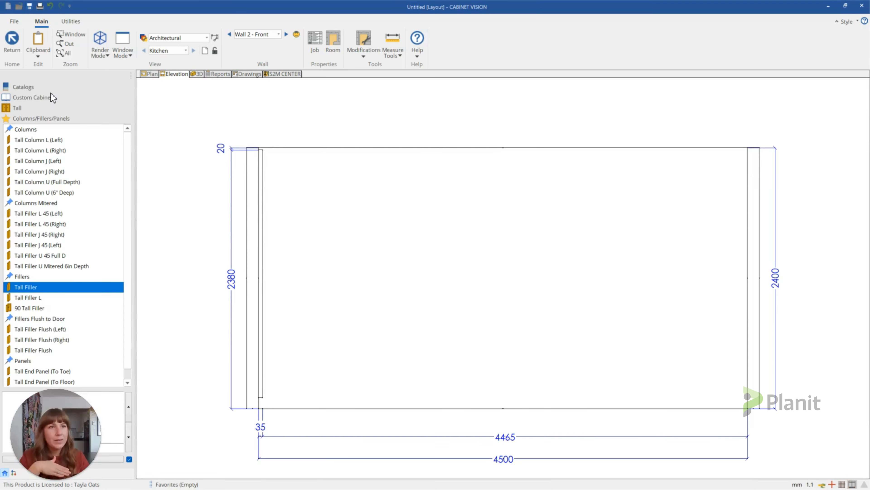
pyautogui.click(28, 86)
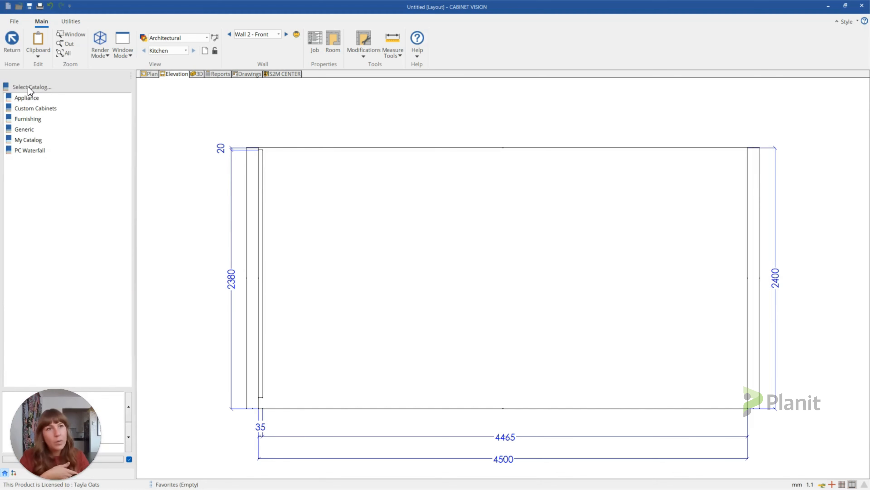
pyautogui.click(29, 108)
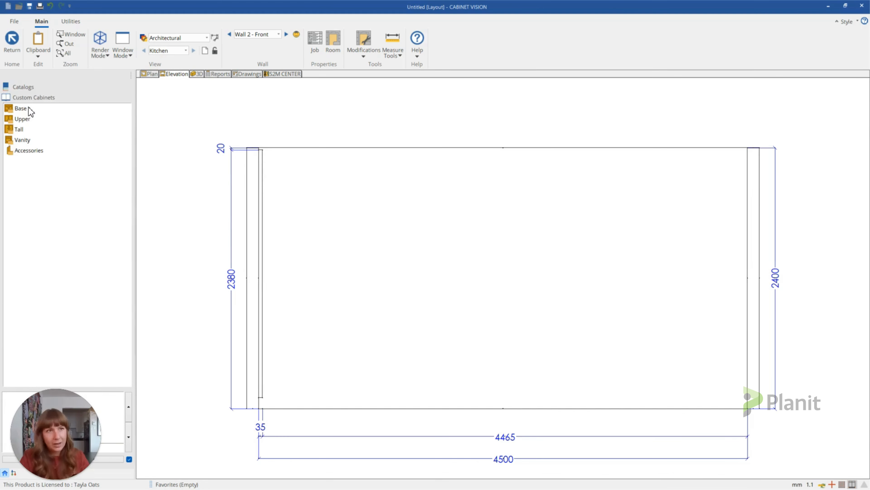
pyautogui.click(25, 131)
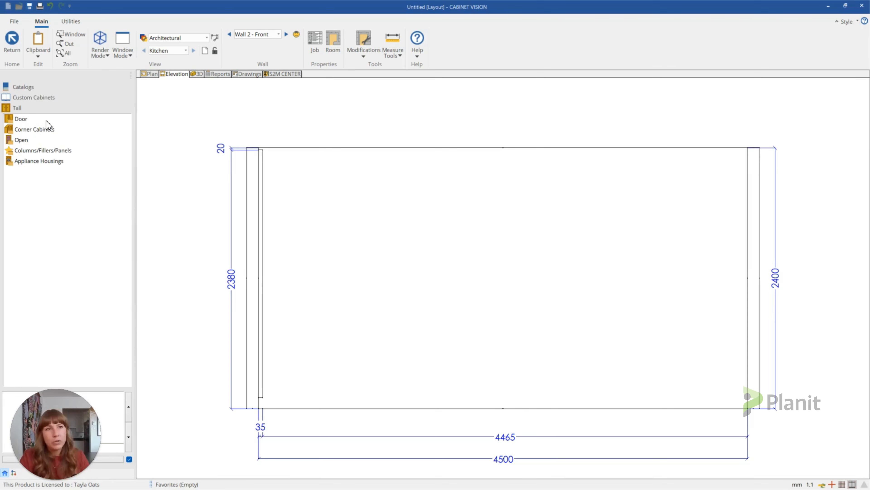
pyautogui.click(33, 118)
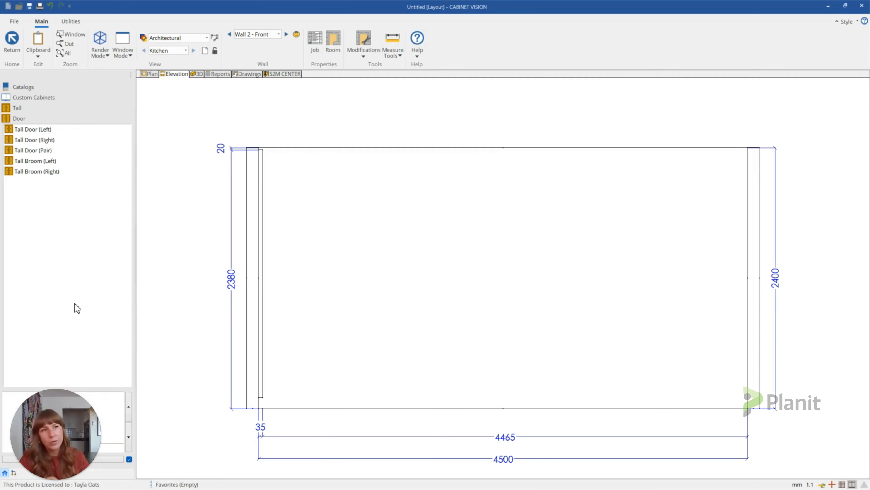
pyautogui.moveTo(71, 397); pyautogui.dragTo(80, 297)
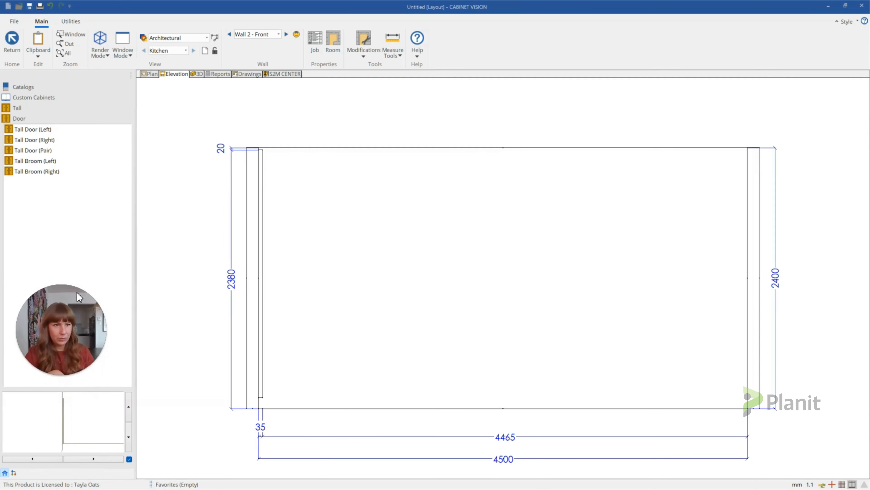
pyautogui.click(36, 132)
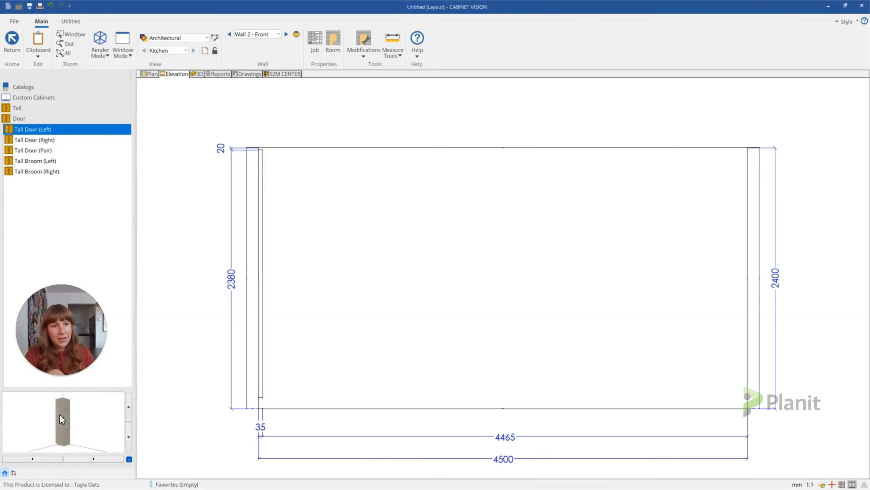
pyautogui.moveTo(62, 418); pyautogui.dragTo(113, 431)
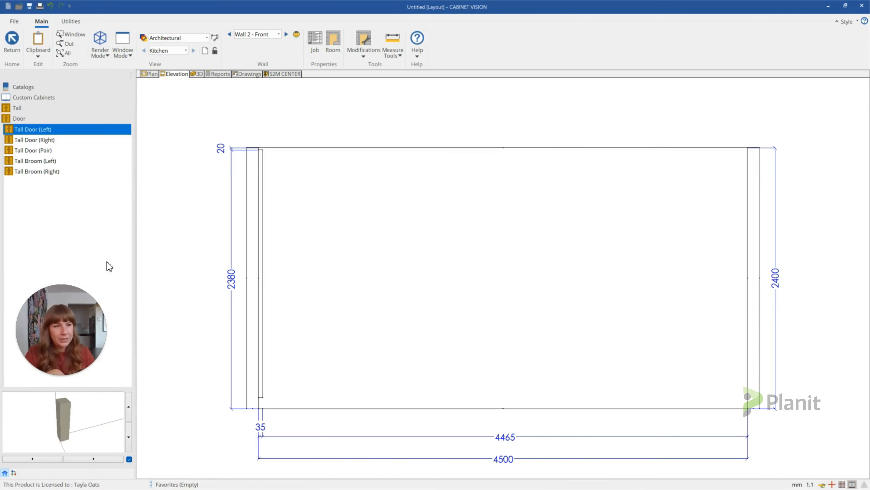
pyautogui.click(51, 152)
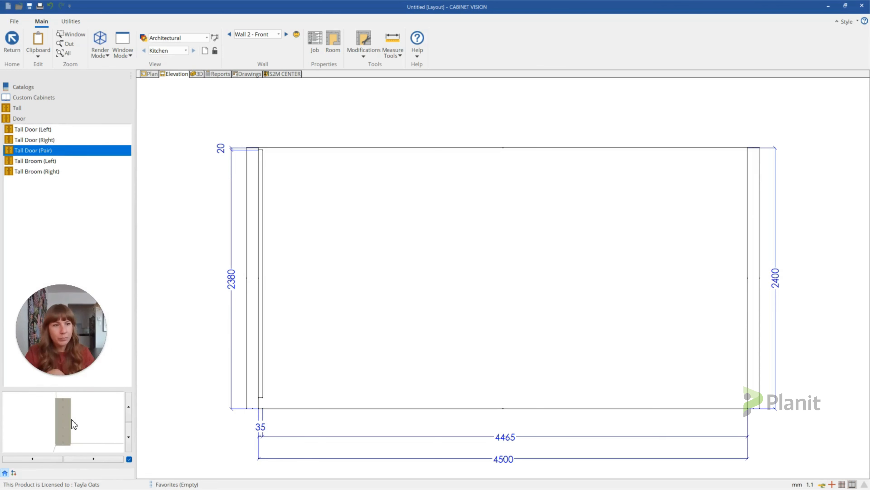
pyautogui.moveTo(68, 419); pyautogui.dragTo(54, 442)
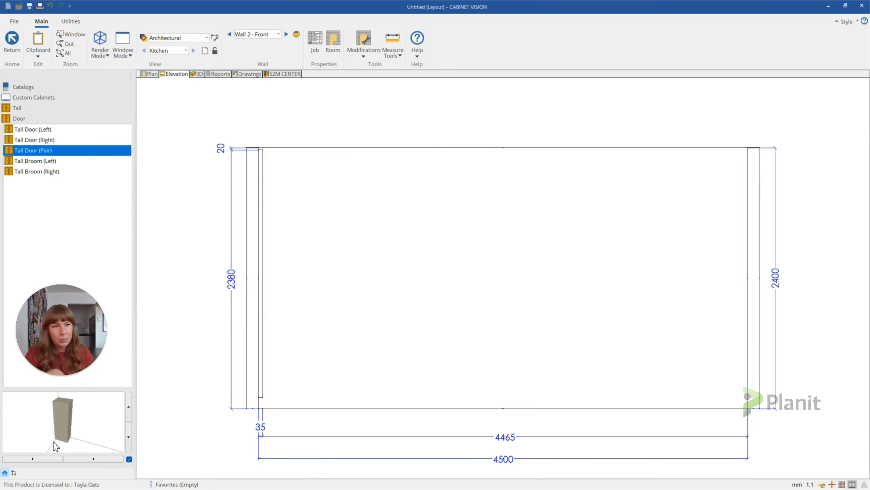
# Preview the Tall Open cabinet and rotate its model to inspect the open shelving
pyautogui.click(32, 109)
pyautogui.click(31, 140)
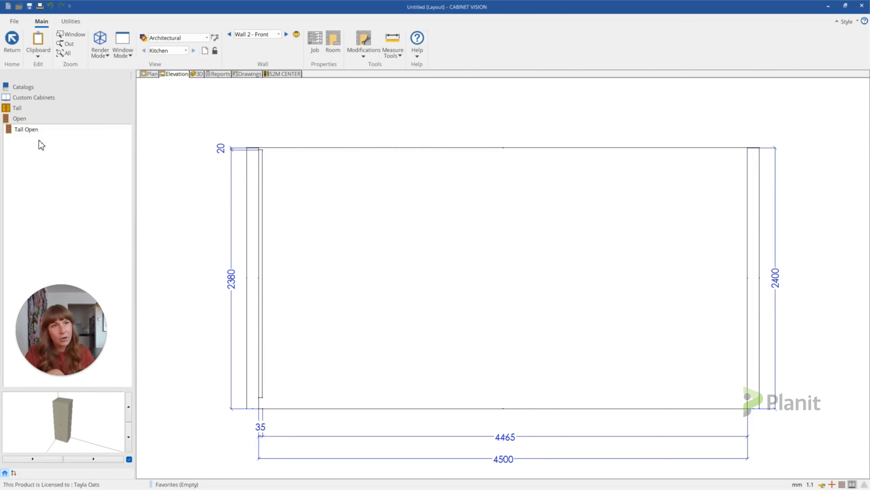
pyautogui.click(29, 132)
pyautogui.moveTo(41, 406); pyautogui.dragTo(78, 405)
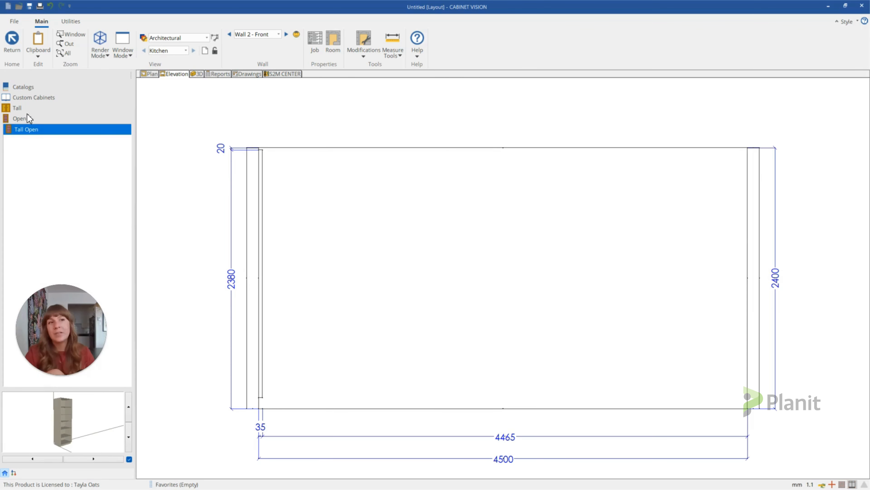
# Place a Tall Door (Pair) cabinet on Wall 2 directly beside the tall filler
pyautogui.click(25, 98)
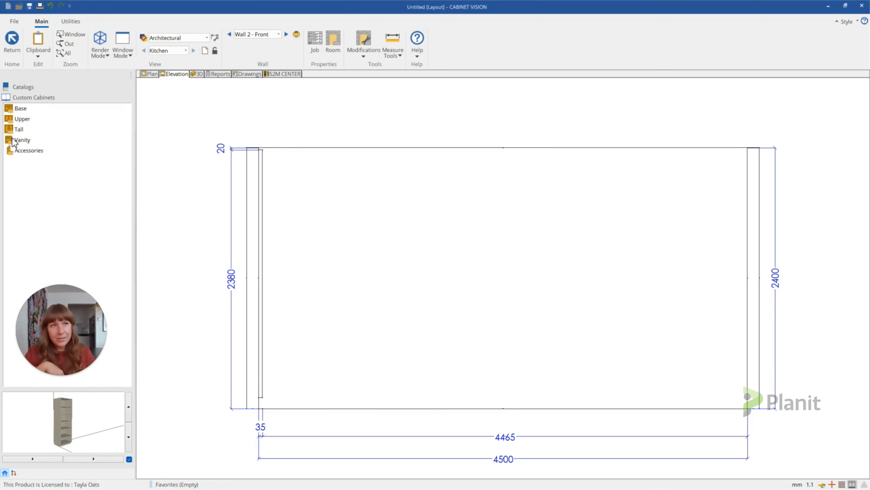
pyautogui.click(18, 130)
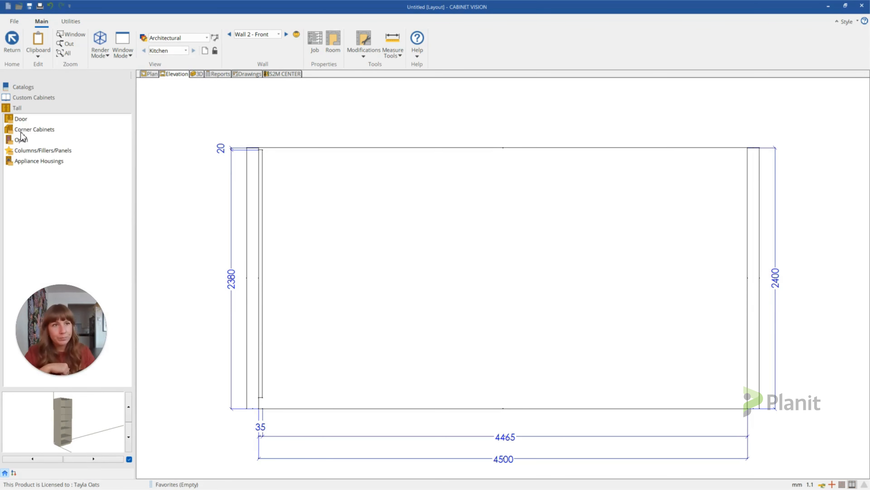
pyautogui.moveTo(88, 318); pyautogui.dragTo(92, 403)
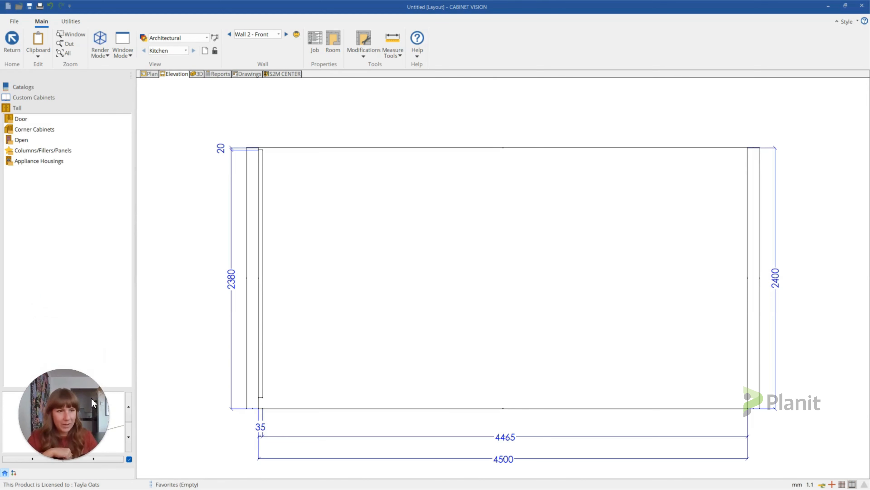
pyautogui.click(24, 119)
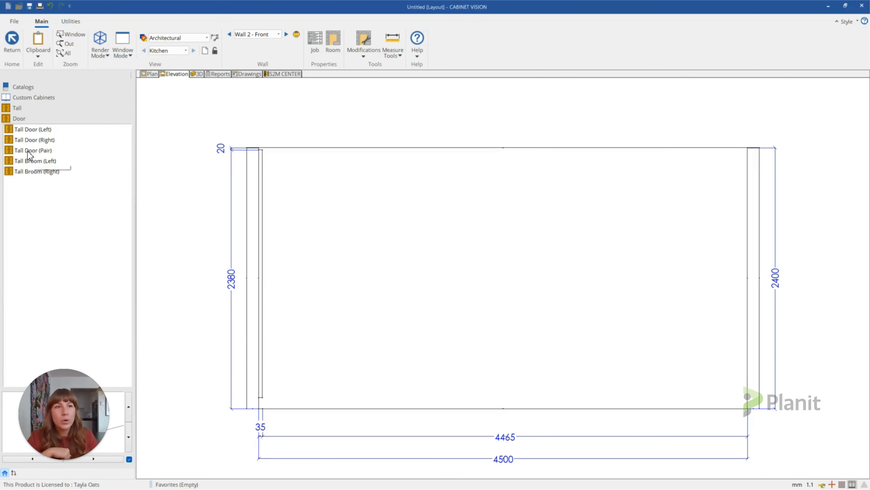
pyautogui.click(83, 152)
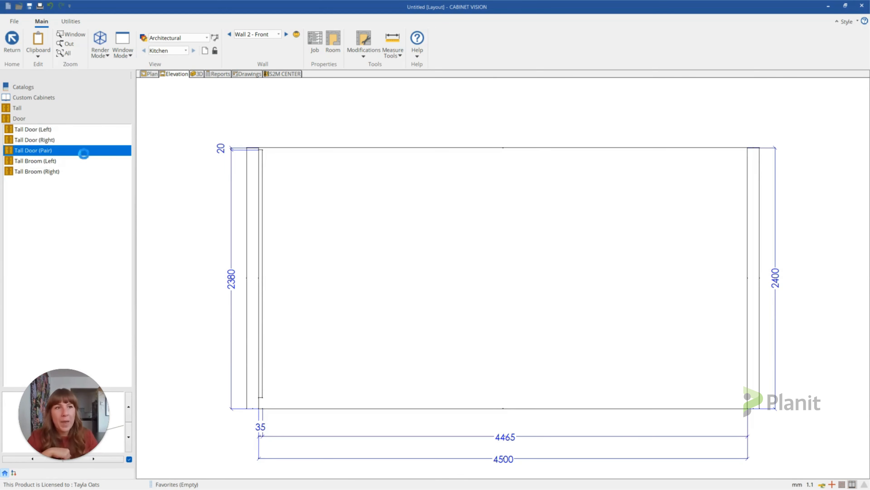
pyautogui.click(272, 167)
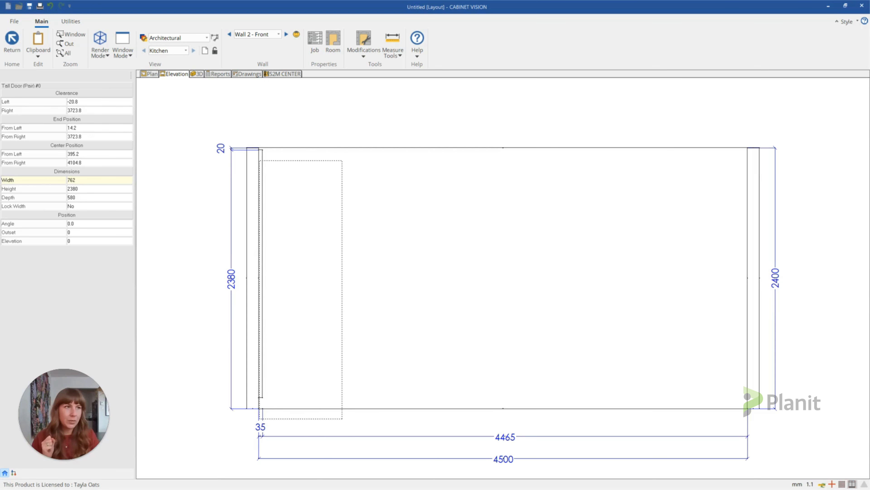
pyautogui.click(301, 289)
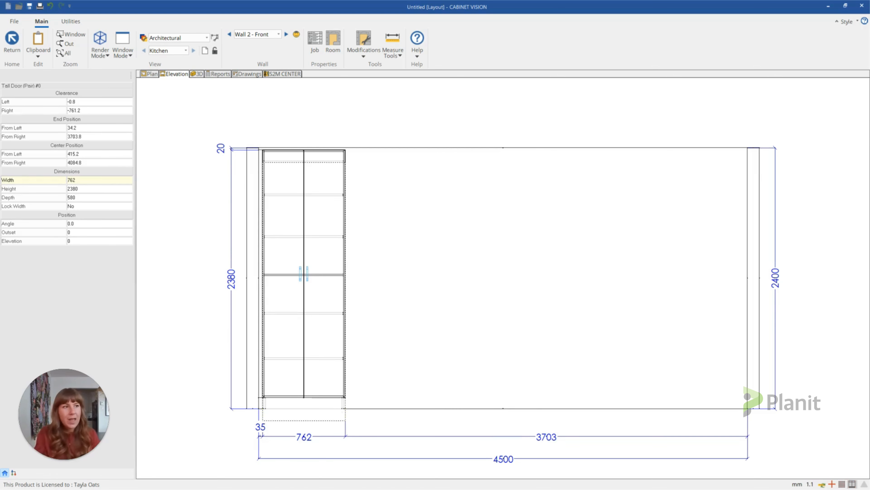
pyautogui.press('Escape')
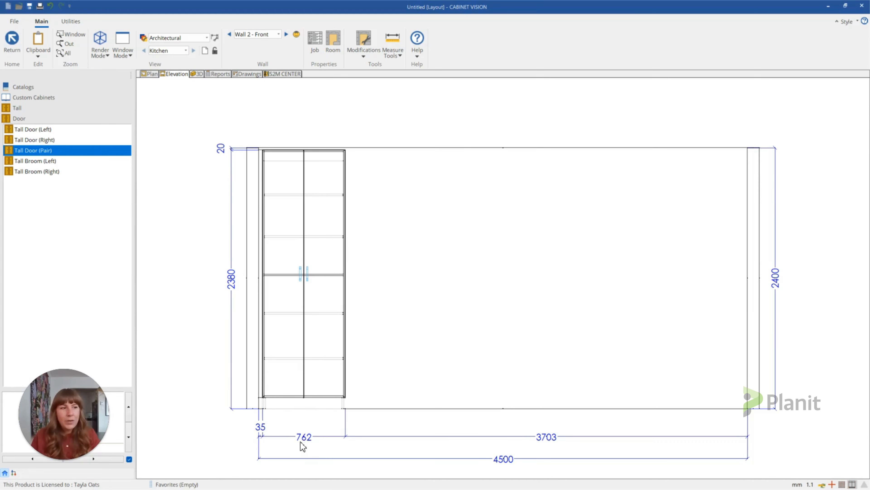
# Set the tall two-door cabinet's width with the formula 1000-35-16
pyautogui.click(316, 351)
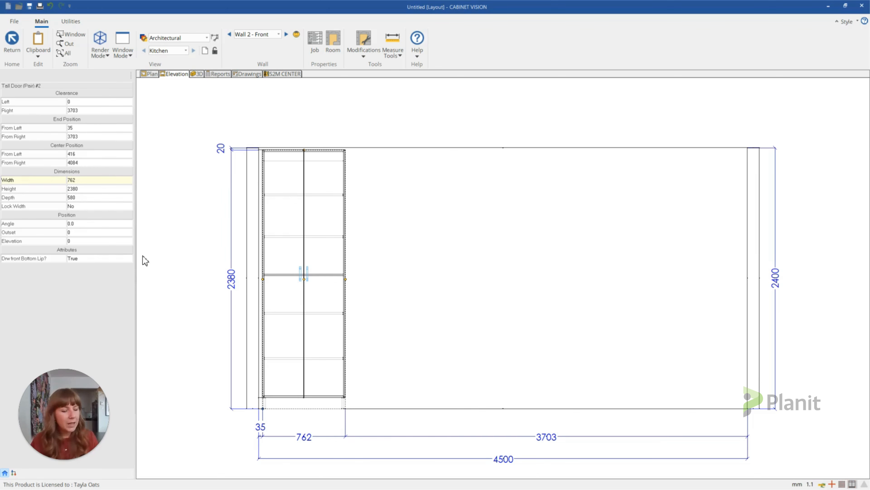
pyautogui.write('1000-35-16')
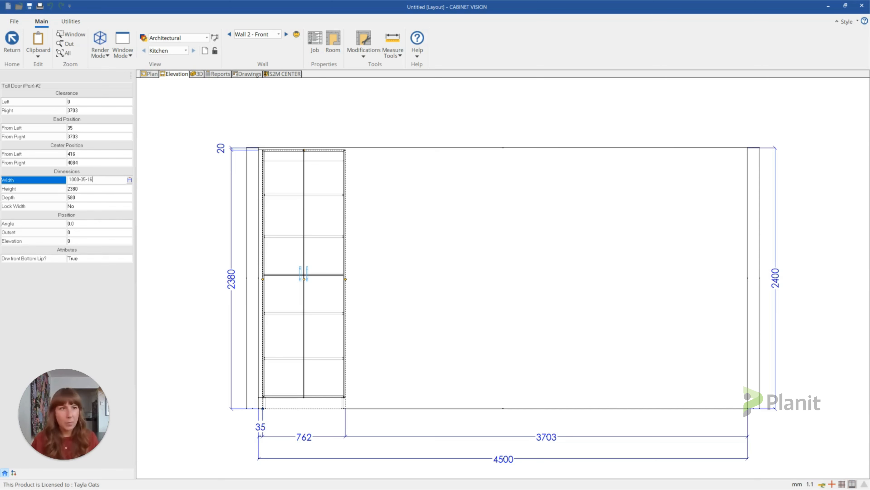
pyautogui.press('Return')
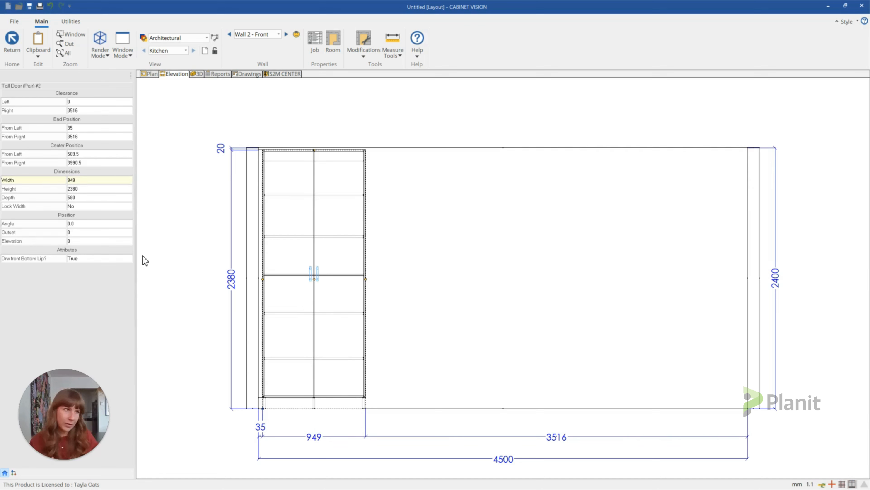
pyautogui.click(146, 263)
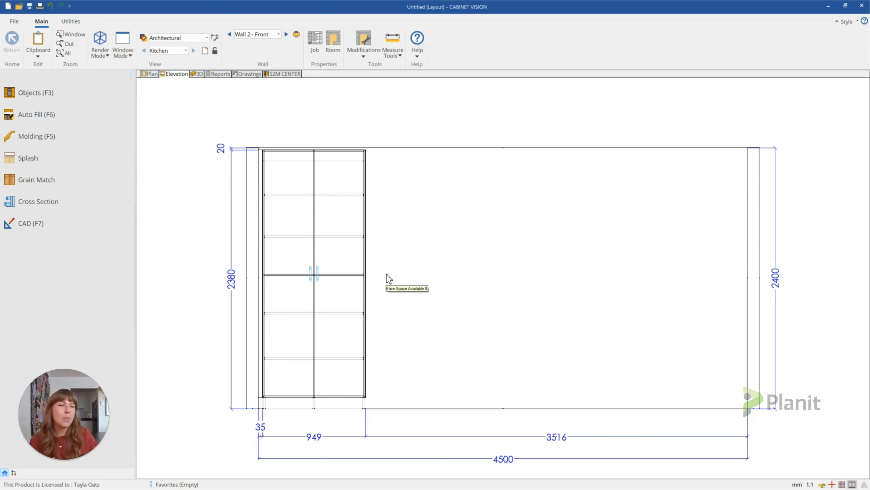
# Place a Tall End Panel (To Floor) from the tall columns, fillers and panels catalog on Wall 2 beside the two-door cabinet's free side
pyautogui.click(29, 93)
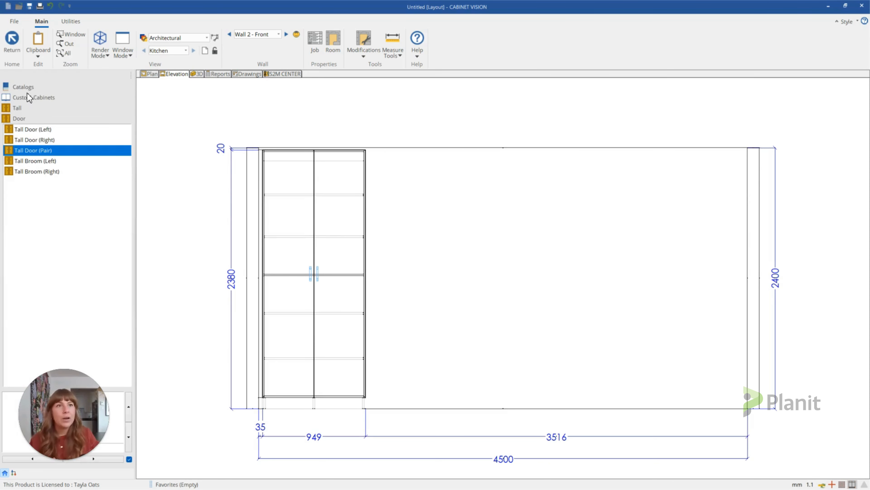
pyautogui.click(25, 106)
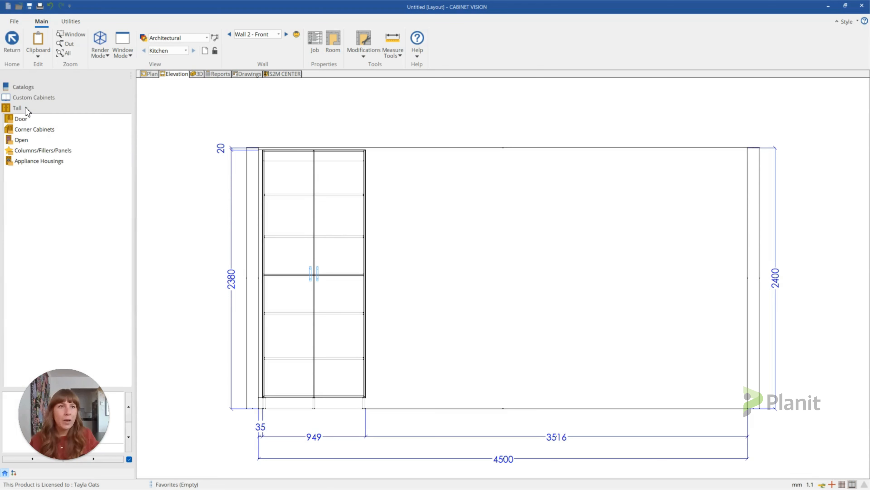
pyautogui.click(35, 150)
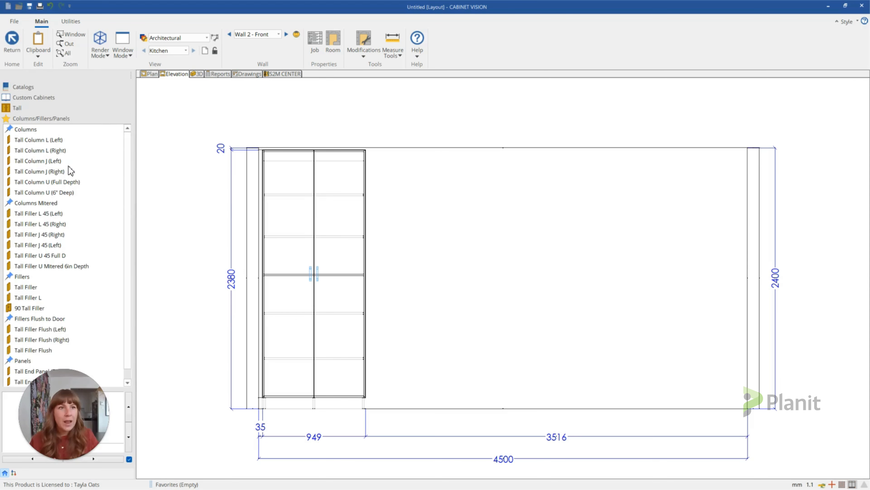
pyautogui.scroll(-1, 68, 168)
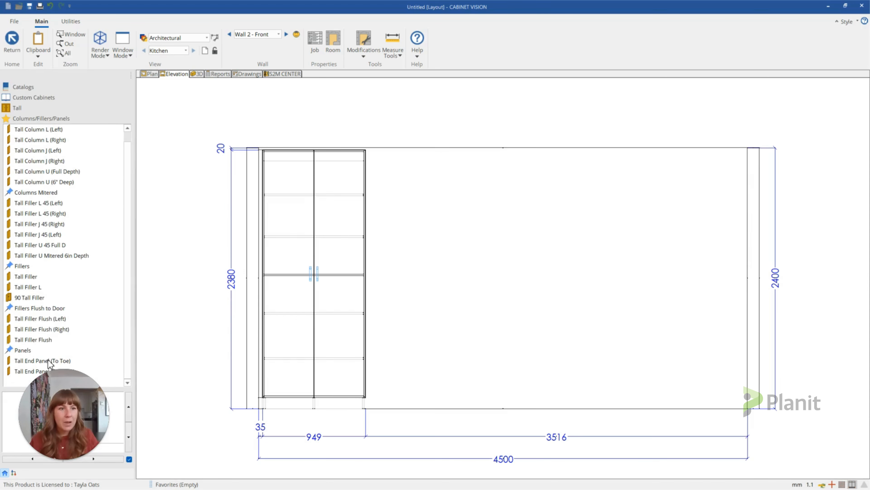
pyautogui.moveTo(52, 375); pyautogui.dragTo(141, 377)
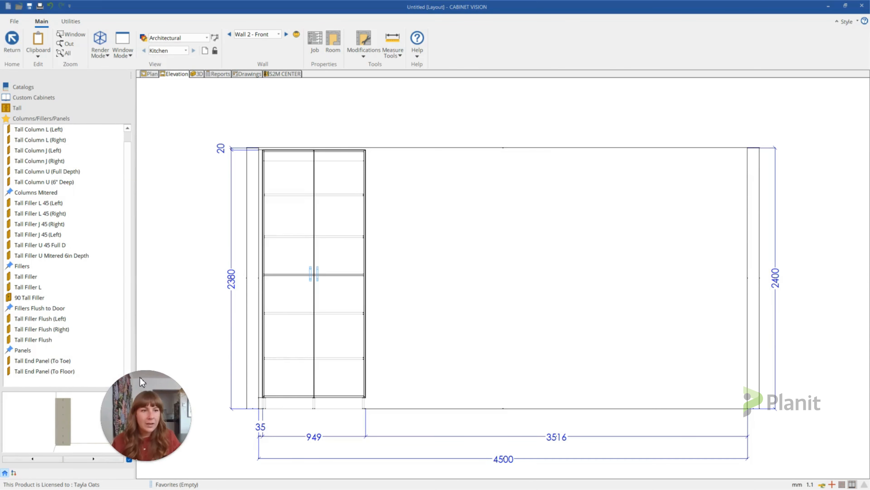
pyautogui.click(32, 372)
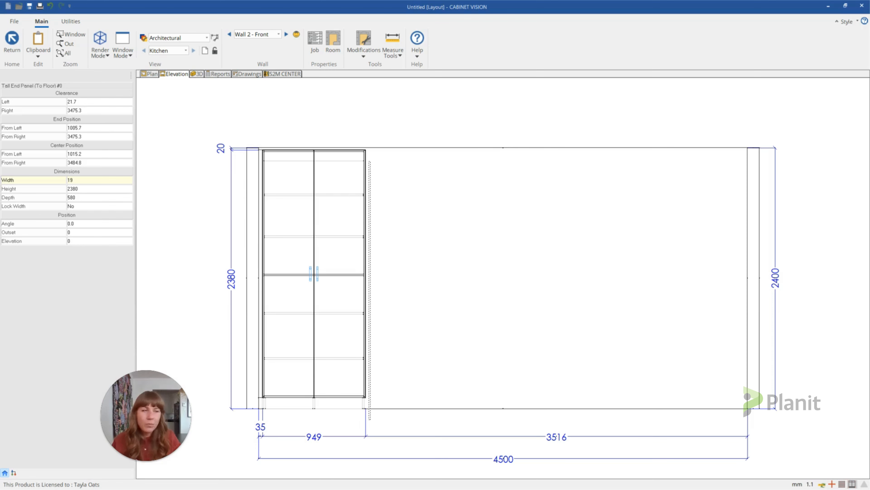
pyautogui.click(370, 290)
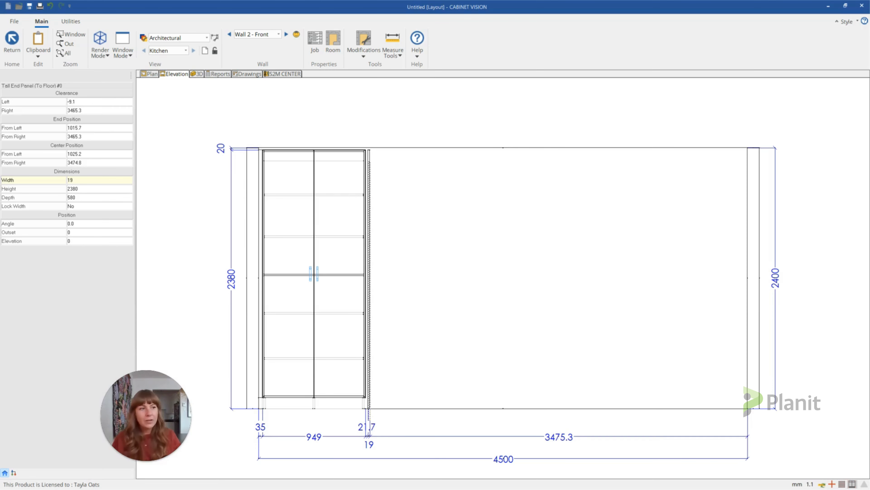
# Set the tall end panel's left clearance to 0 so it sits directly against the two-door cabinet
pyautogui.scroll(3, 381, 419)
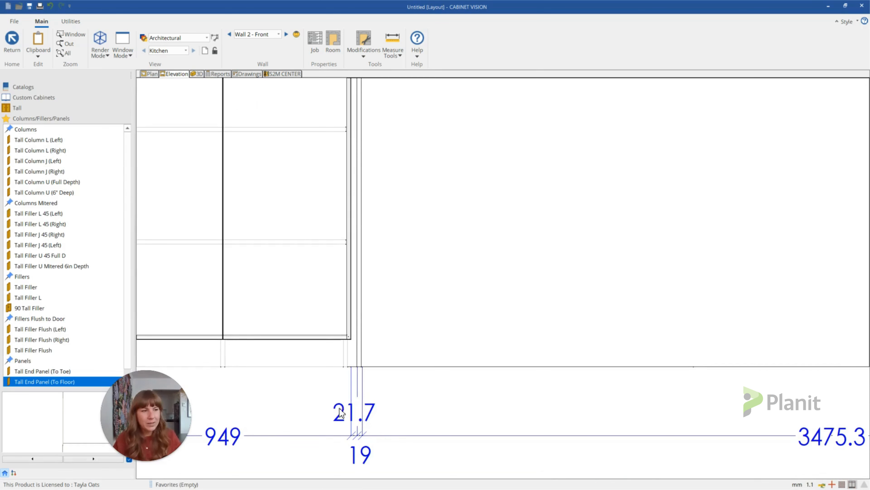
pyautogui.moveTo(183, 407); pyautogui.dragTo(94, 407)
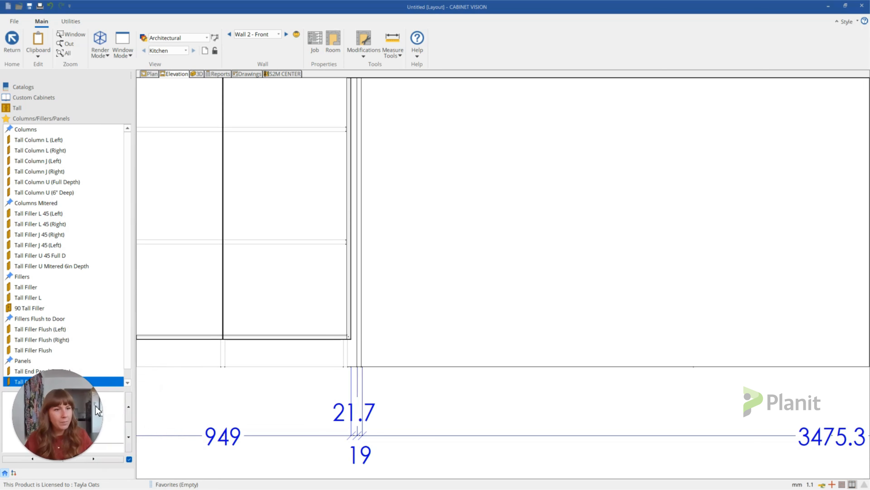
pyautogui.click(360, 347)
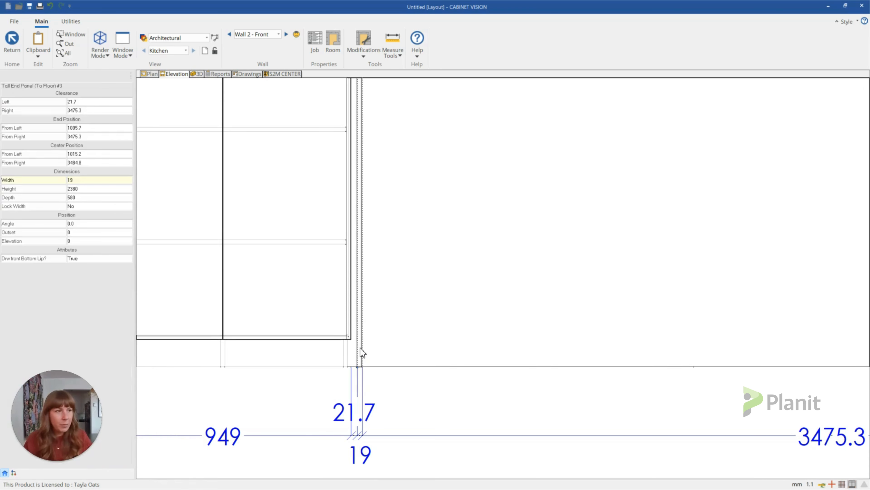
pyautogui.click(89, 101)
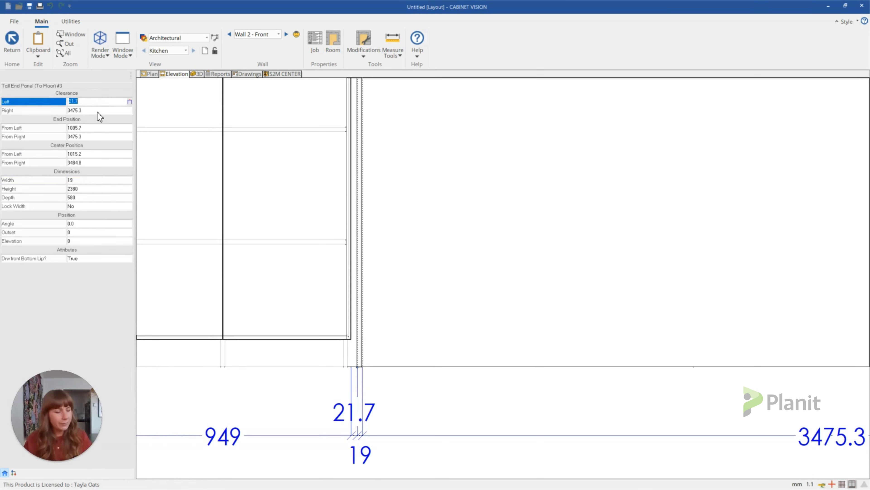
pyautogui.write('0')
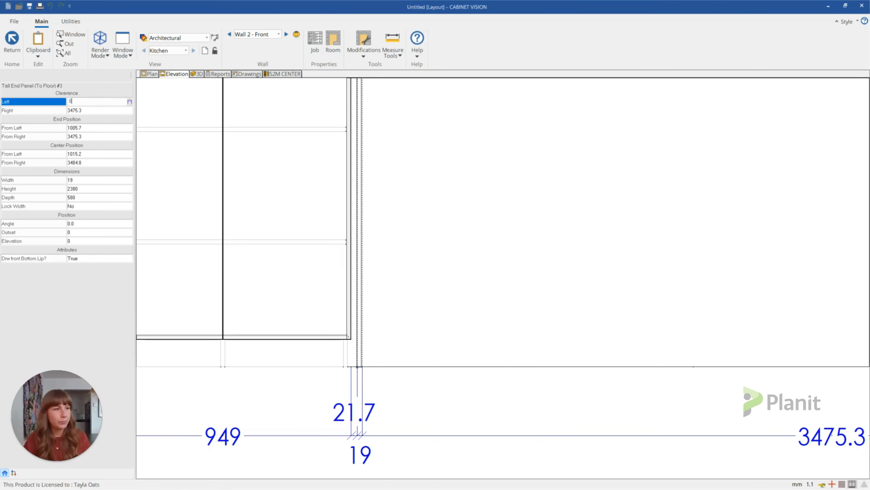
pyautogui.press('Return')
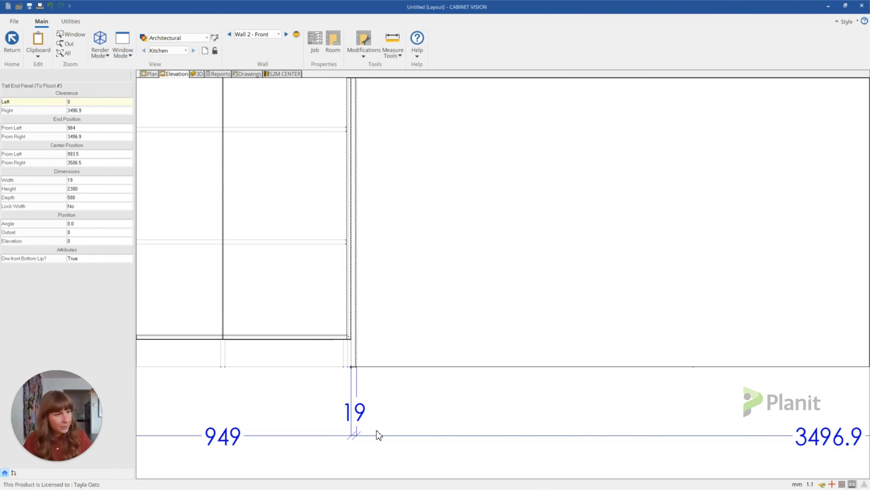
# Set the tall end panel's width to 16 mm and deselect the panel
pyautogui.scroll(2, 383, 405)
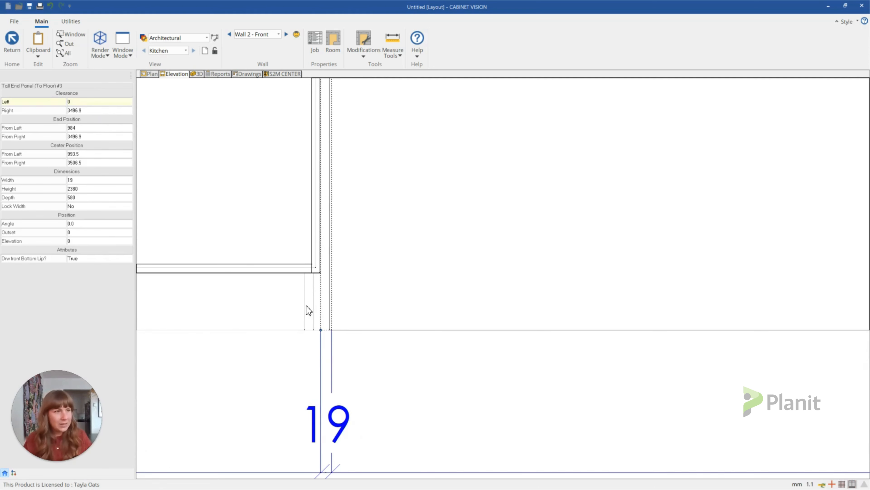
pyautogui.scroll(3, 328, 347)
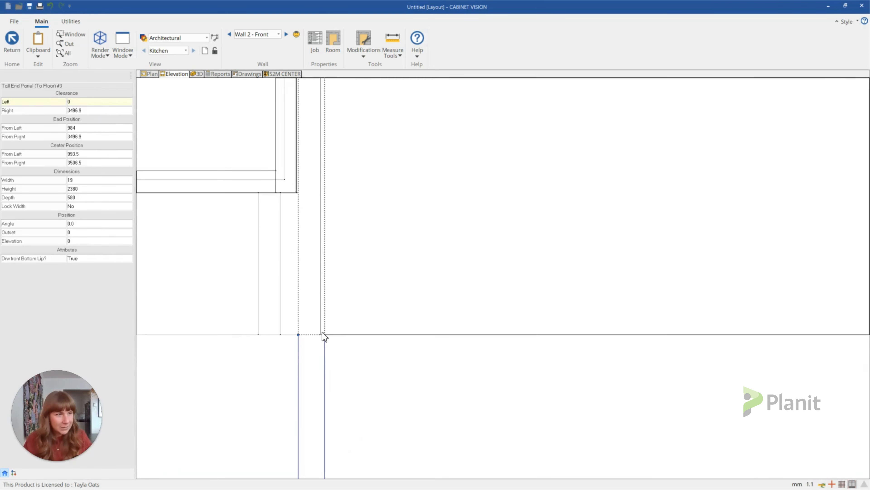
pyautogui.click(324, 340)
pyautogui.click(308, 308)
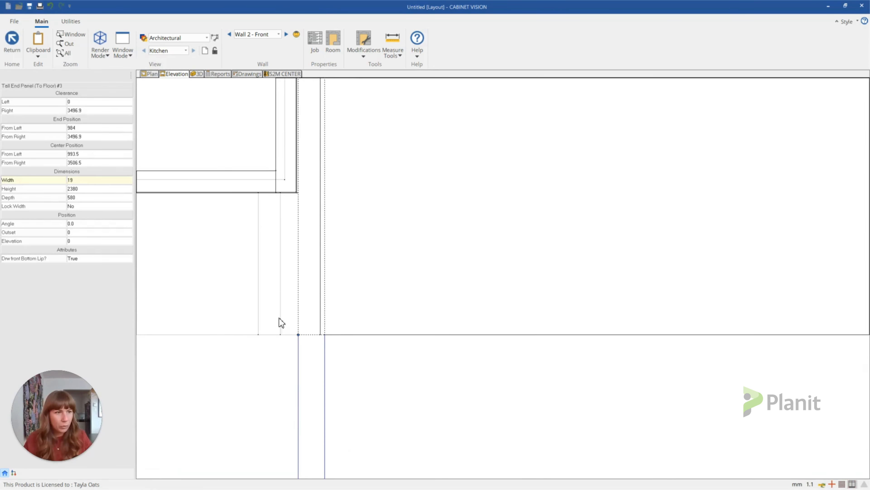
pyautogui.click(83, 180)
pyautogui.write('16')
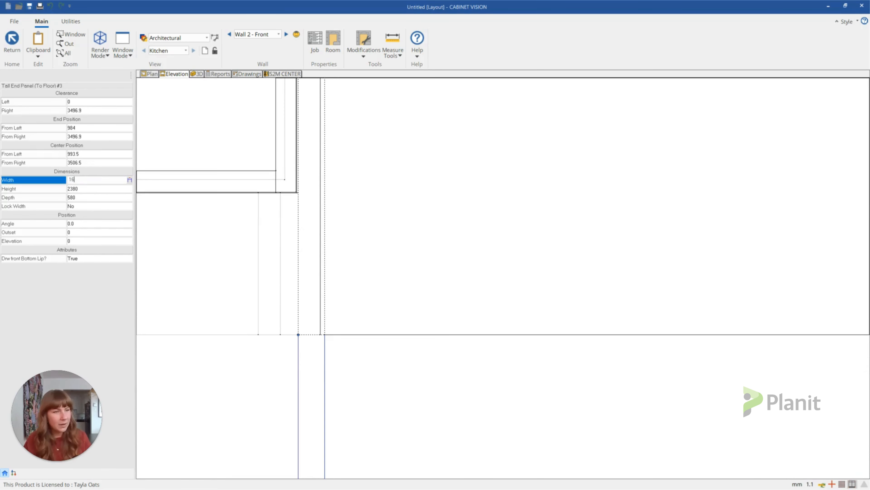
pyautogui.press('Return')
pyautogui.press('Return')
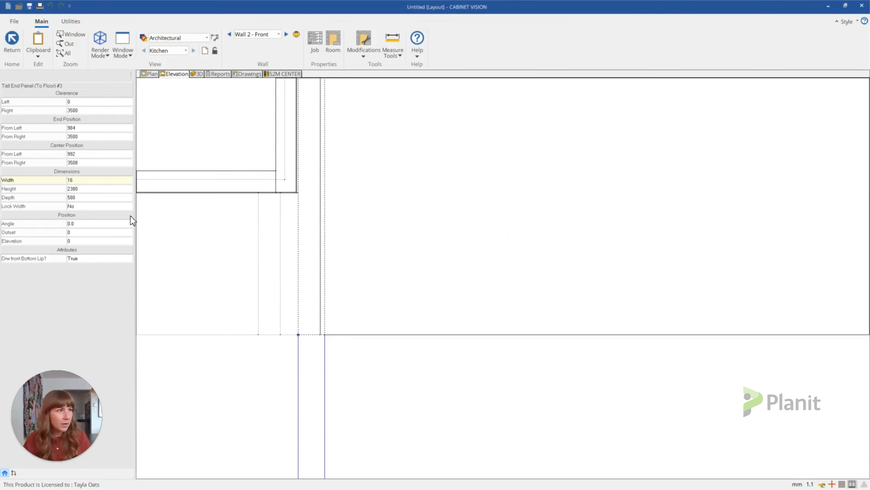
pyautogui.scroll(-2, 411, 375)
pyautogui.scroll(-5, 355, 405)
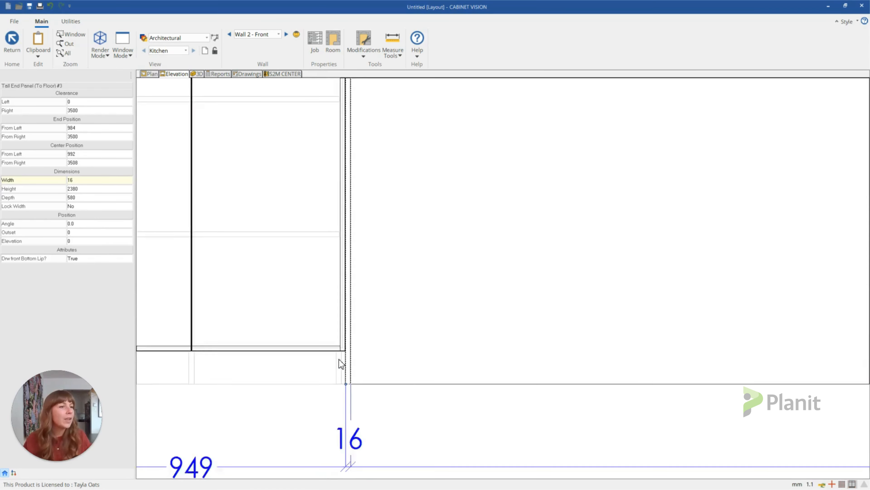
pyautogui.click(207, 272)
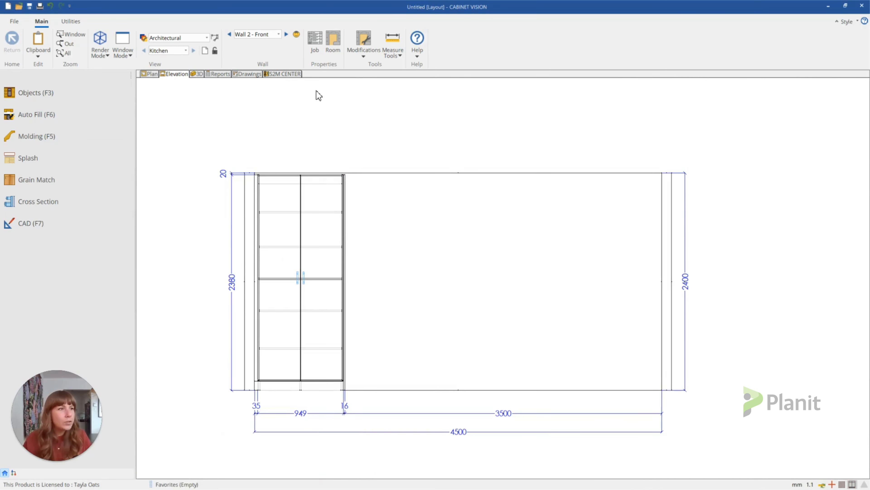
# Zoom in and out around the tall cabinet on Wall 2, then fit the whole elevation in view
pyautogui.scroll(4, 316, 226)
pyautogui.scroll(-3, 318, 237)
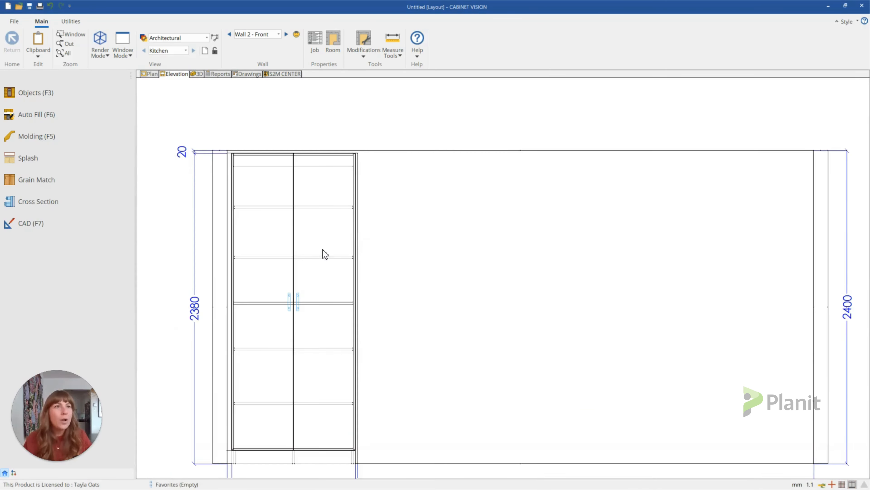
pyautogui.scroll(3, 324, 246)
pyautogui.scroll(-3, 323, 246)
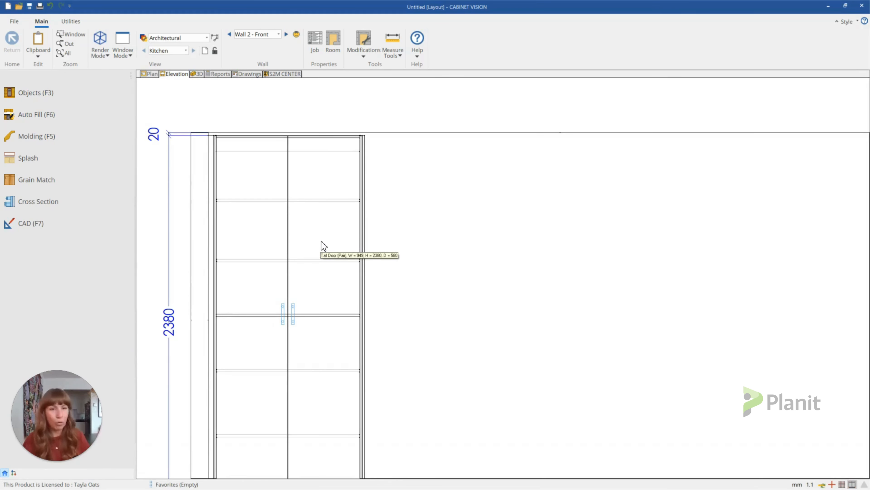
pyautogui.scroll(-4, 317, 195)
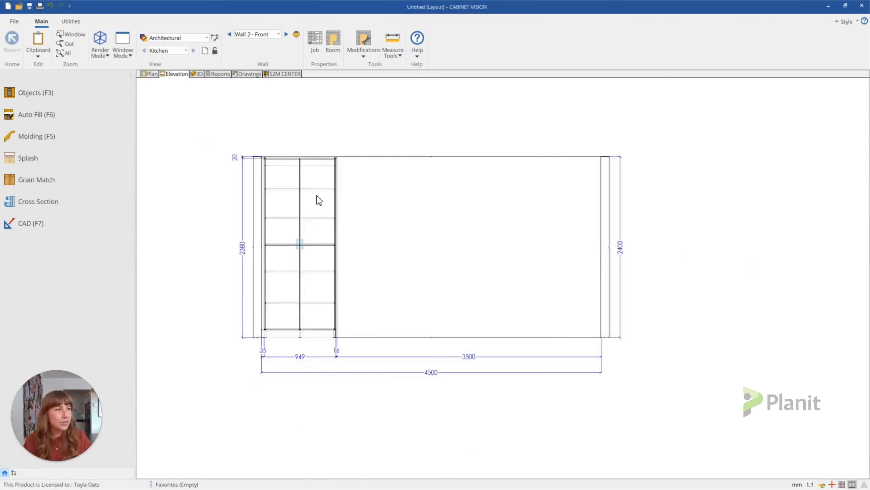
pyautogui.scroll(1, 310, 193)
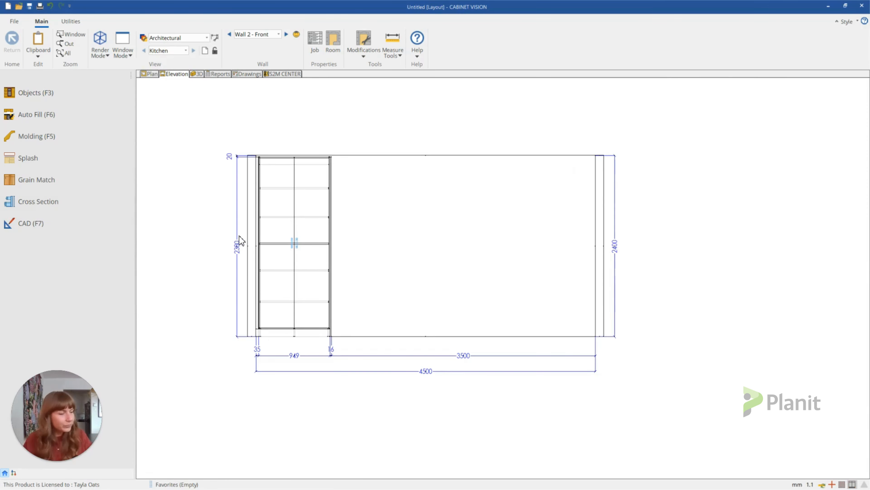
pyautogui.scroll(4, 460, 375)
pyautogui.scroll(-6, 664, 435)
pyautogui.scroll(-6, 671, 443)
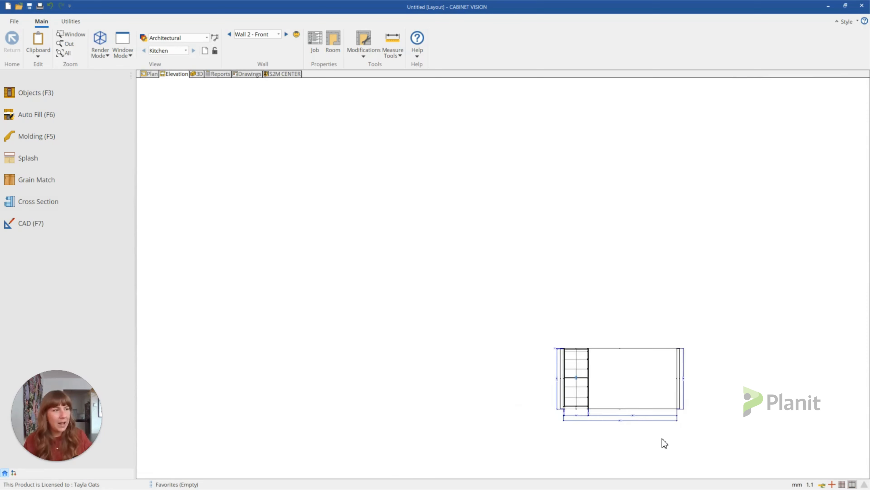
pyautogui.scroll(-3, 728, 443)
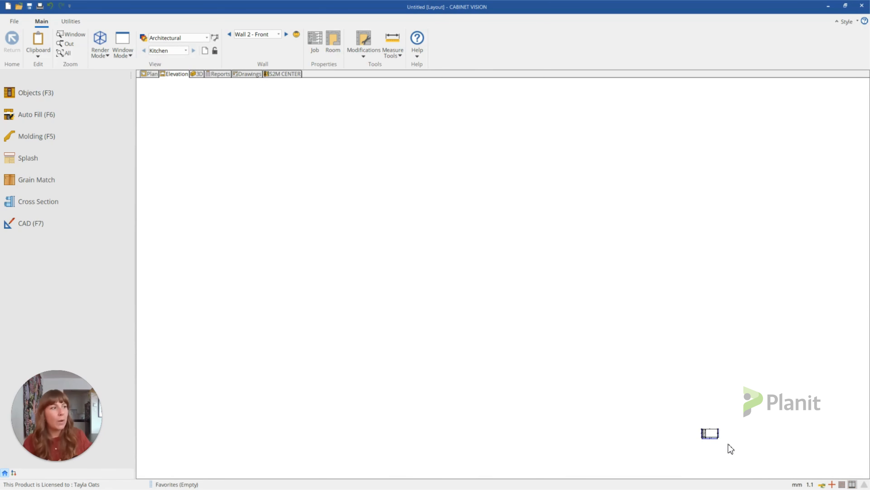
pyautogui.scroll(3, 291, 187)
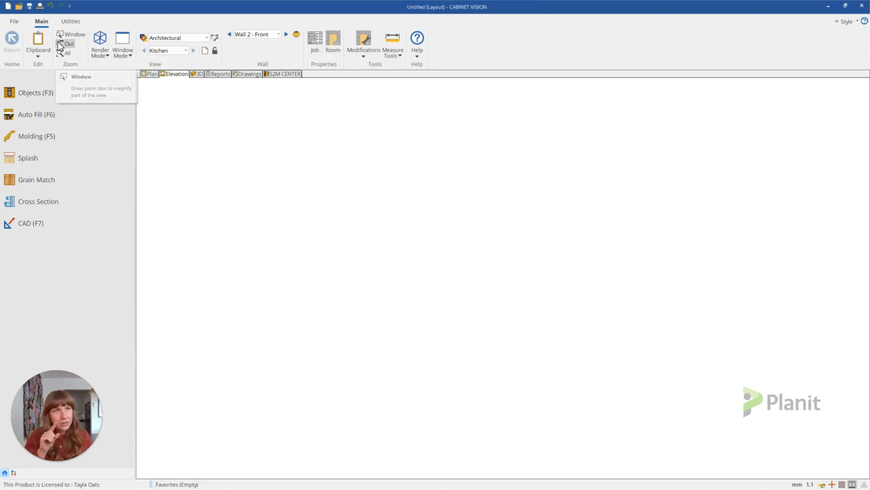
pyautogui.click(68, 54)
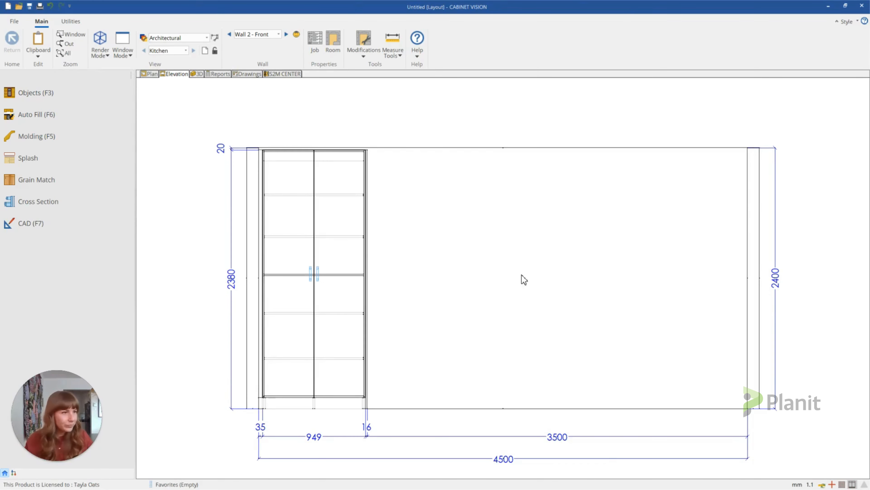
# Pan and zoom across the Wall 2 elevation from the cabinet's base to the far wall end, and restore the full view
pyautogui.scroll(-3, 497, 272)
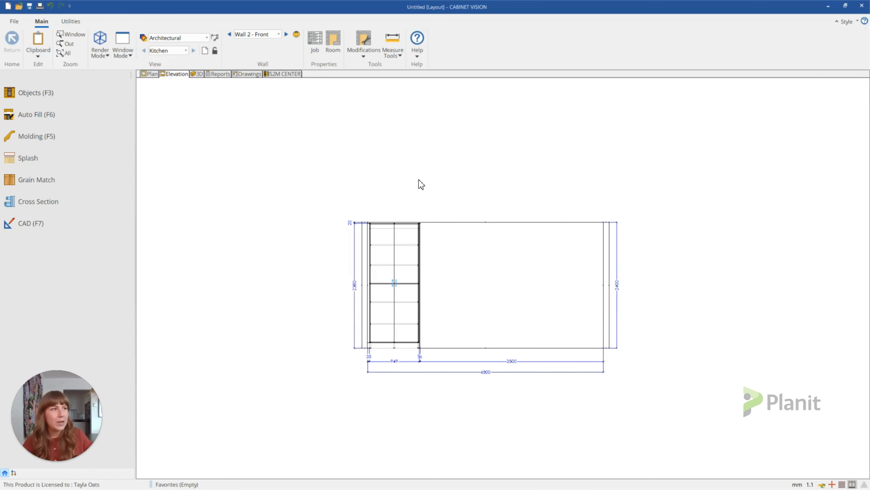
pyautogui.moveTo(425, 181); pyautogui.dragTo(239, 170, button='middle')
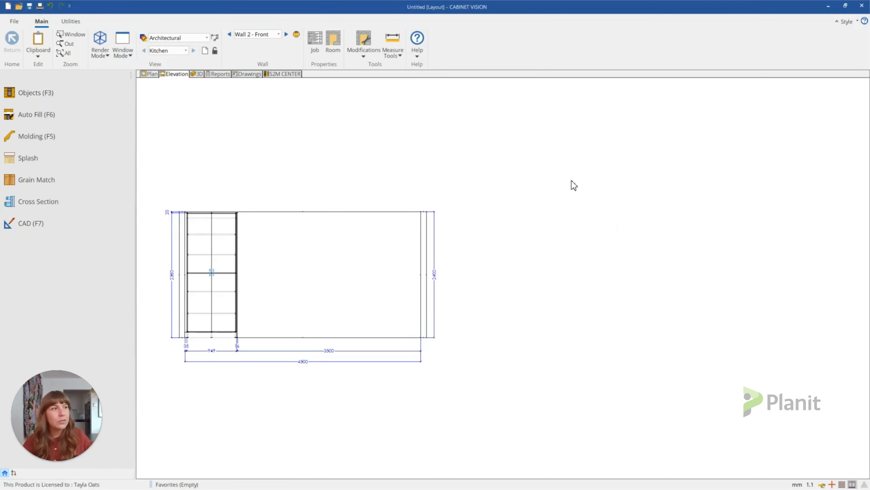
pyautogui.moveTo(573, 184)
pyautogui.mouseDown(button='middle')
pyautogui.moveTo(291, 159)
pyautogui.moveTo(200, 208)
pyautogui.moveTo(592, 193)
pyautogui.mouseUp(button='middle')
pyautogui.scroll(6, 494, 302)
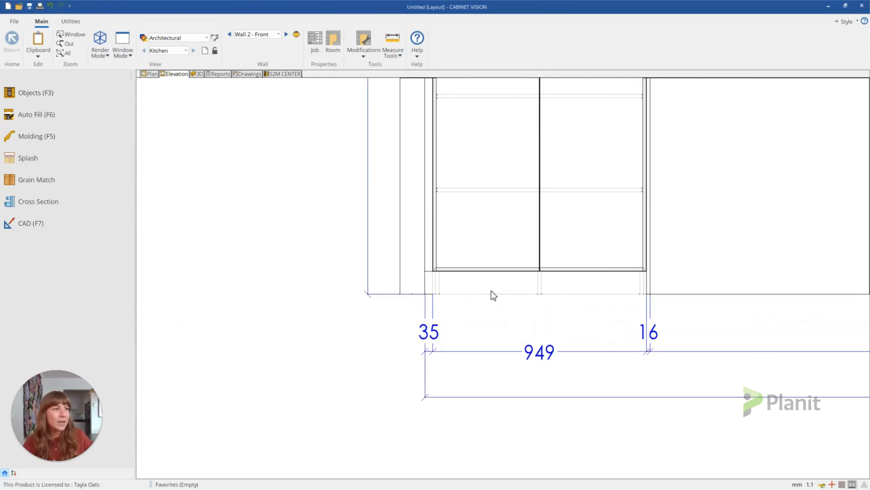
pyautogui.moveTo(628, 230); pyautogui.dragTo(183, 340, button='middle')
pyautogui.moveTo(497, 231); pyautogui.dragTo(353, 345, button='middle')
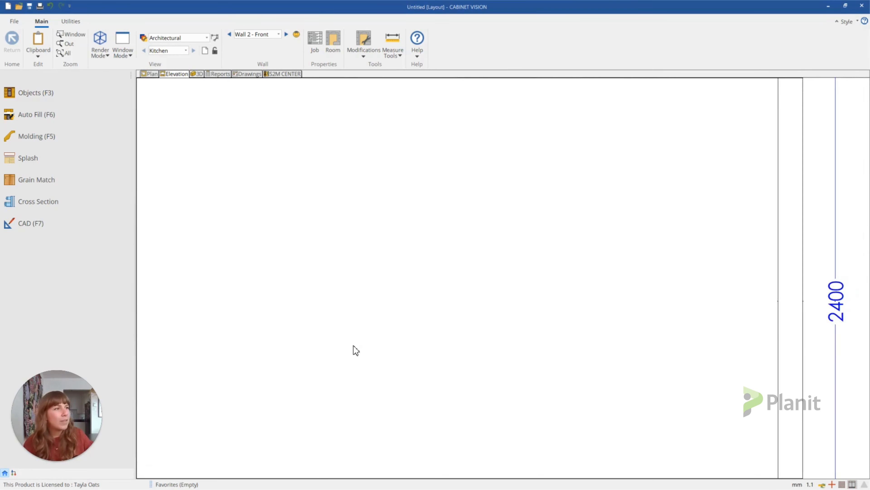
pyautogui.moveTo(621, 170); pyautogui.dragTo(534, 252, button='middle')
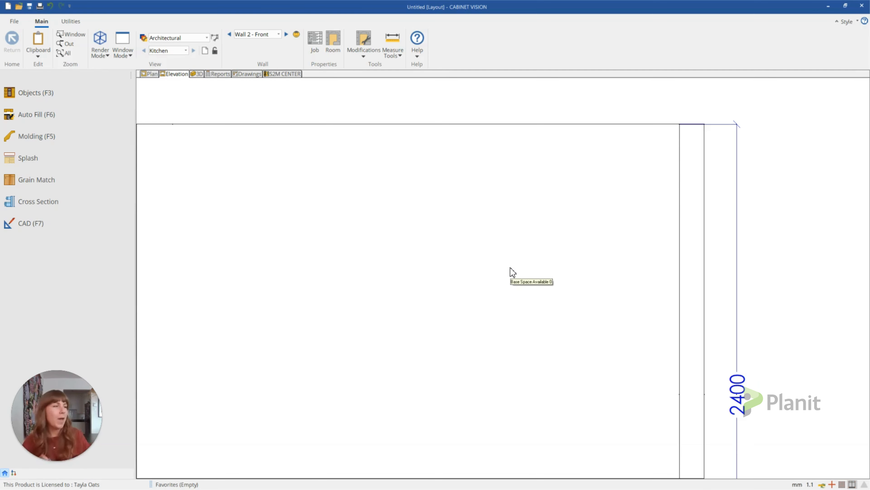
pyautogui.click(64, 53)
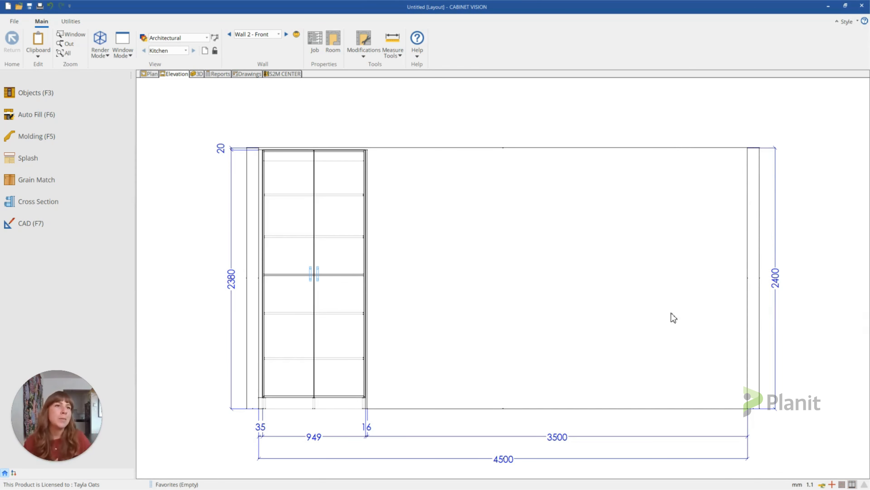
# Place an Upper Filler from the custom upper cabinets' fillers at the right-hand end of Wall 2
pyautogui.click(33, 96)
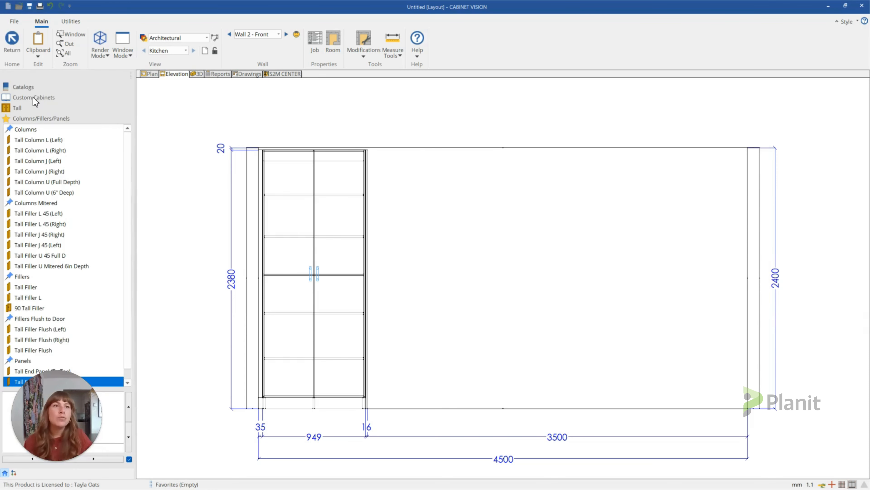
pyautogui.click(33, 97)
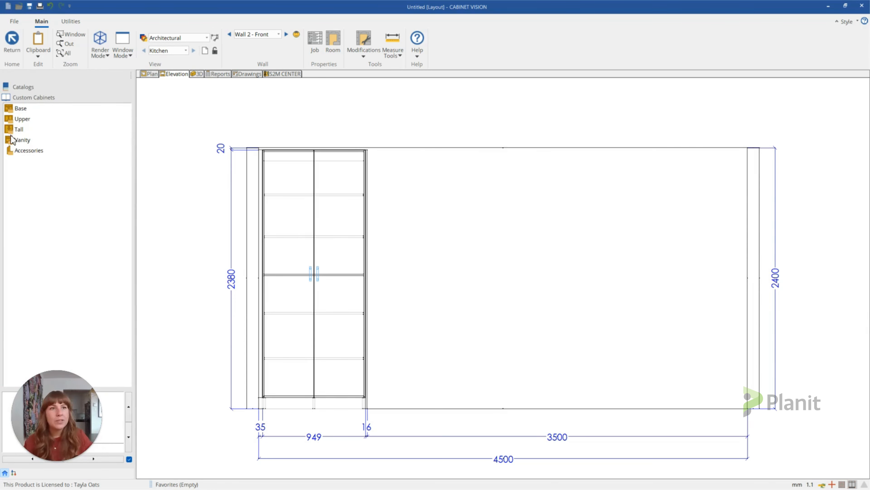
pyautogui.click(22, 118)
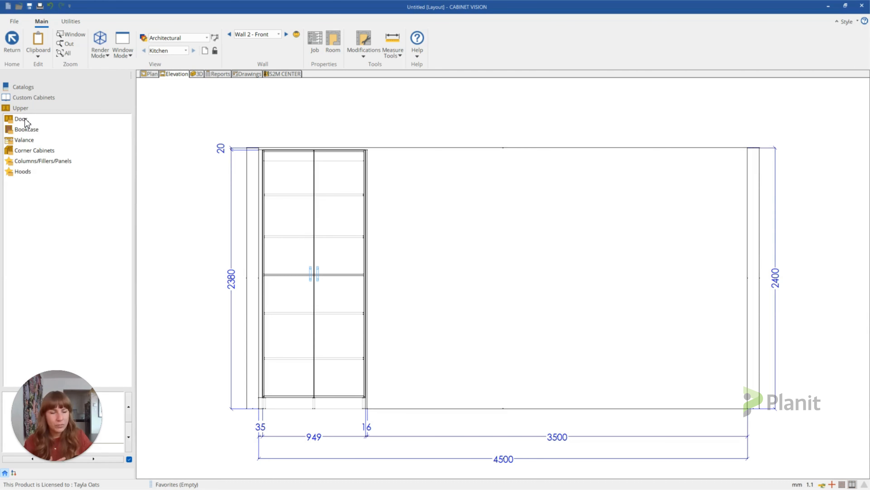
pyautogui.click(46, 161)
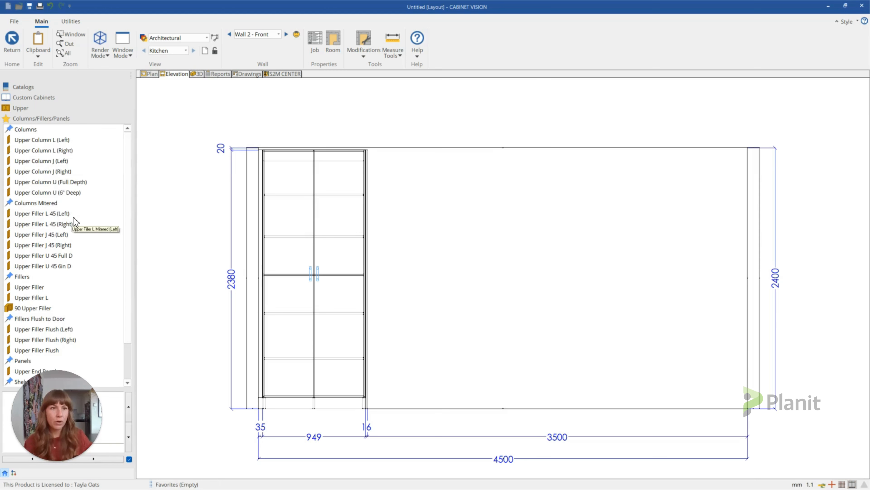
pyautogui.click(37, 288)
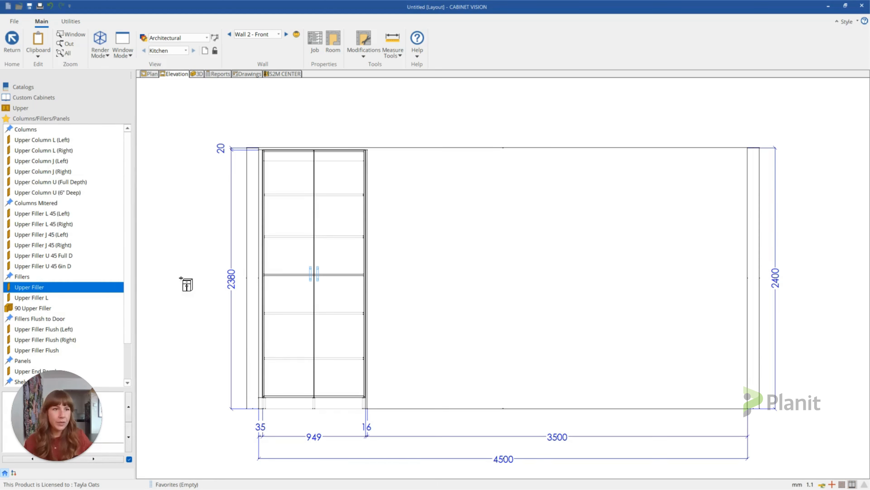
pyautogui.click(744, 230)
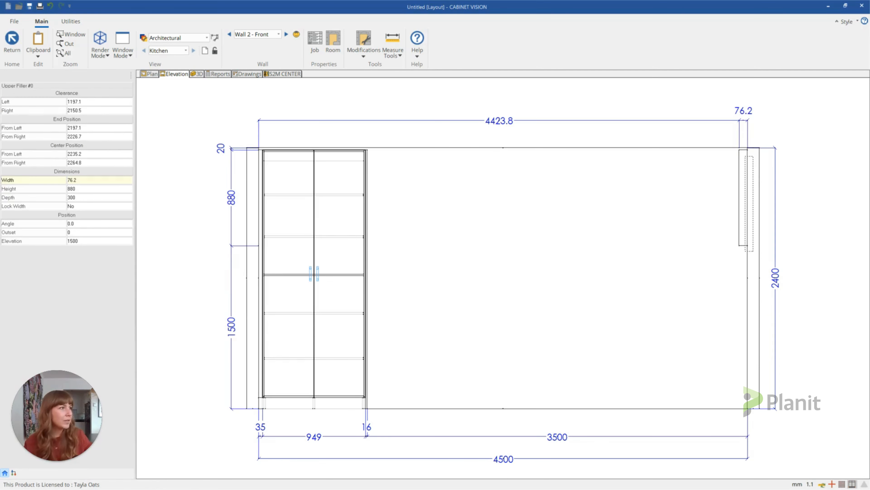
pyautogui.press('Escape')
# Set the upper filler's width to 35 mm and deselect the filler
pyautogui.click(743, 198)
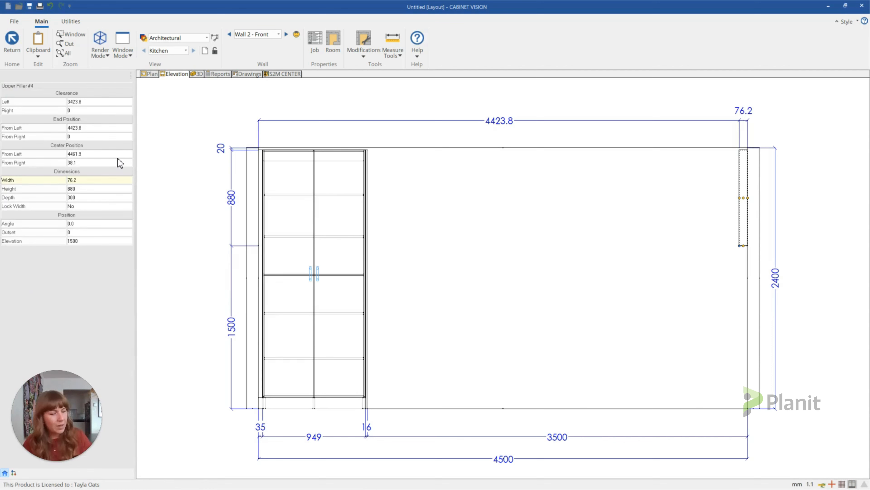
pyautogui.write('35')
pyautogui.press('Return')
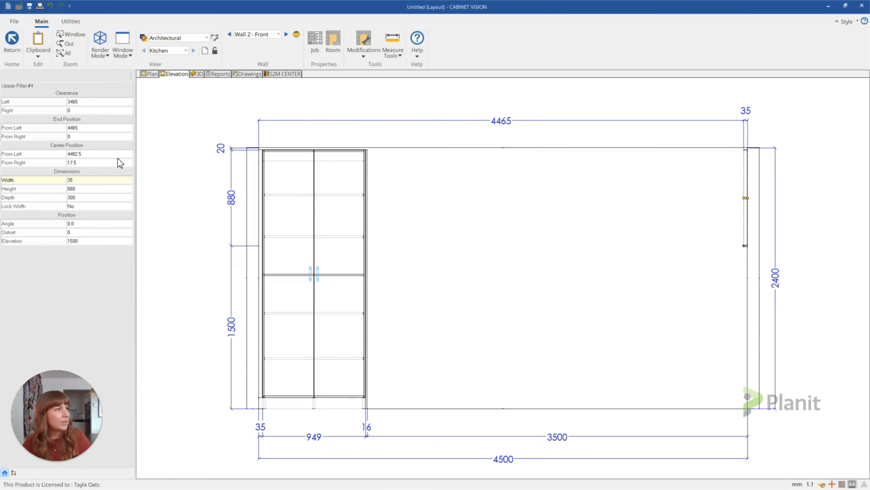
pyautogui.click(447, 136)
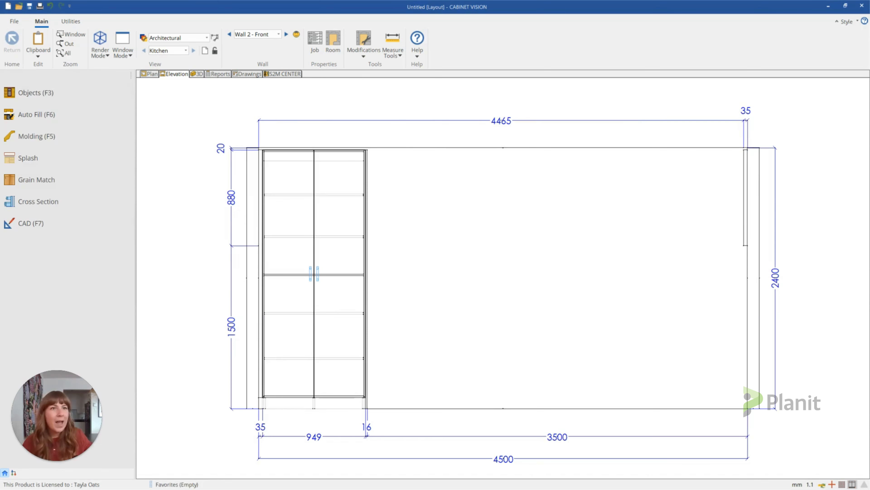
# Place a standard Upper Door (Pair) cabinet on Wall 2 directly against the upper filler
pyautogui.click(25, 94)
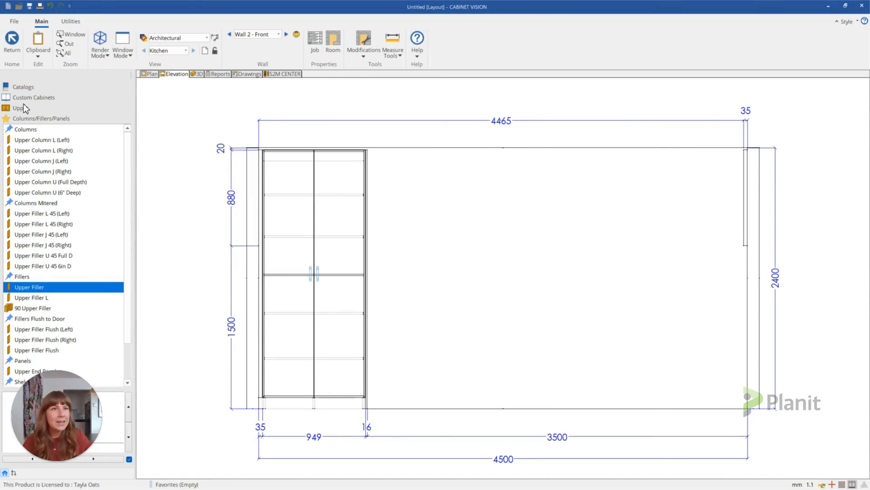
pyautogui.click(25, 109)
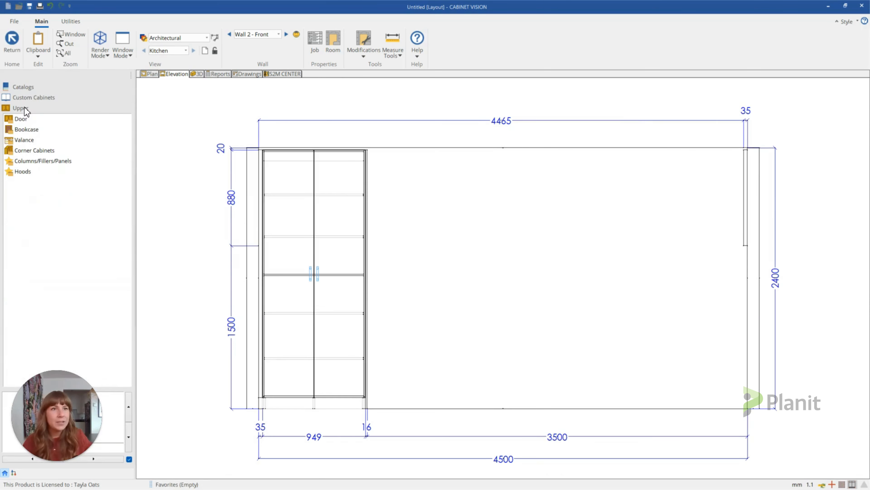
pyautogui.click(30, 119)
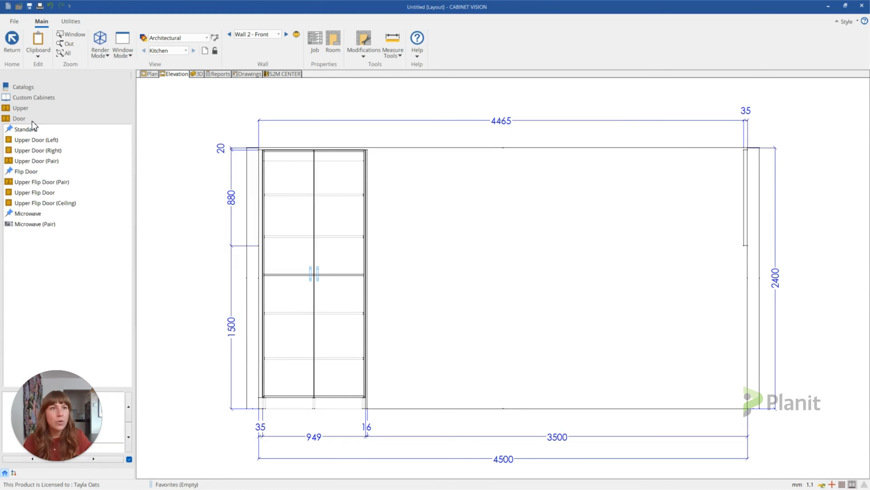
pyautogui.click(39, 162)
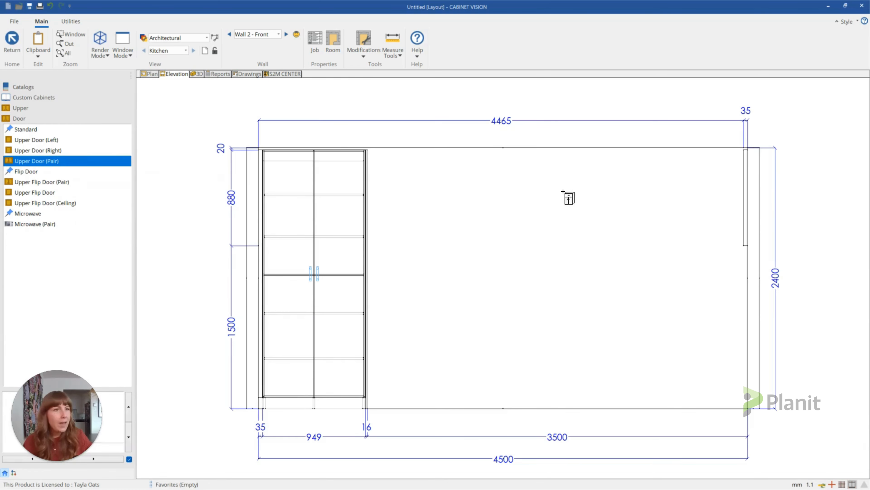
pyautogui.click(712, 176)
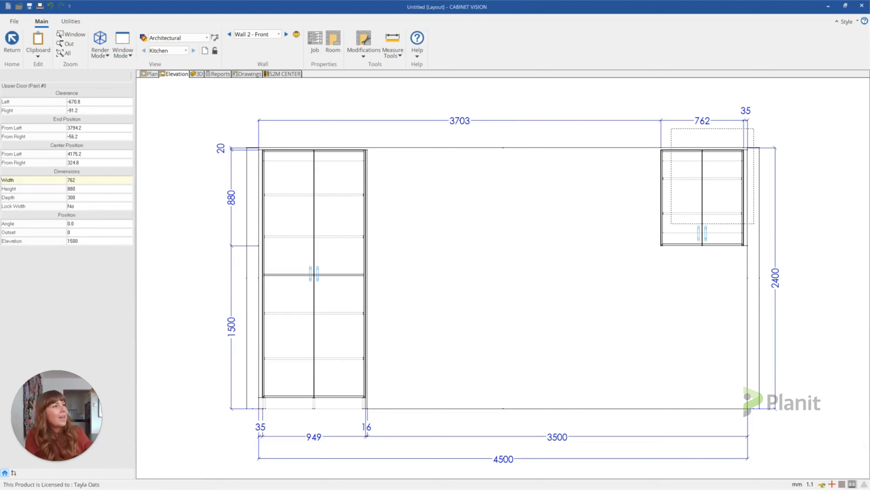
pyautogui.press('Escape')
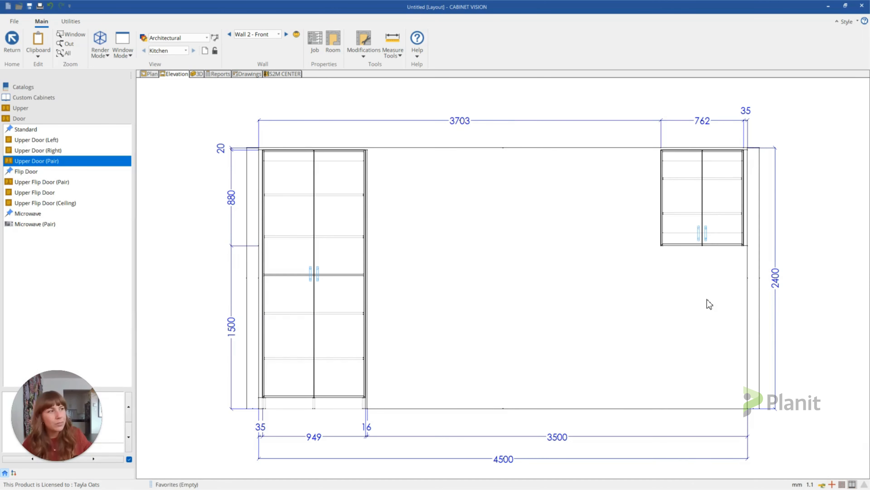
# Set the two-door upper cabinet's width to 900-35, deducting the filler width
pyautogui.click(717, 180)
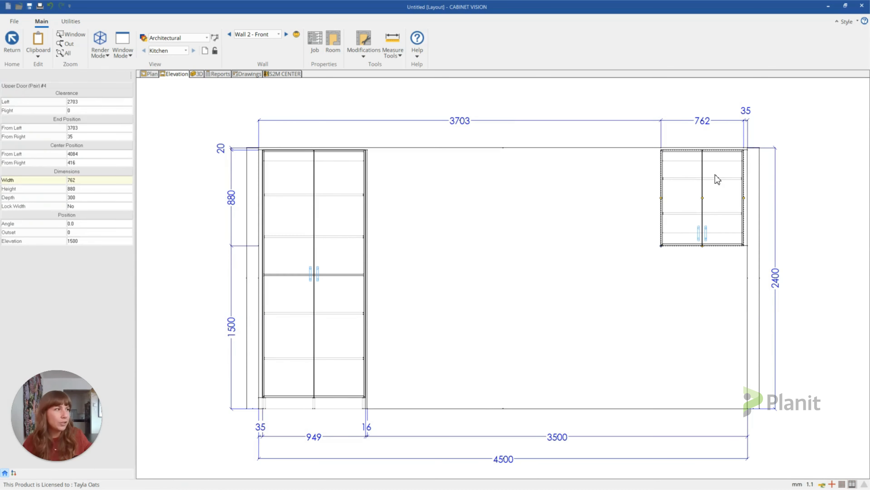
pyautogui.click(96, 180)
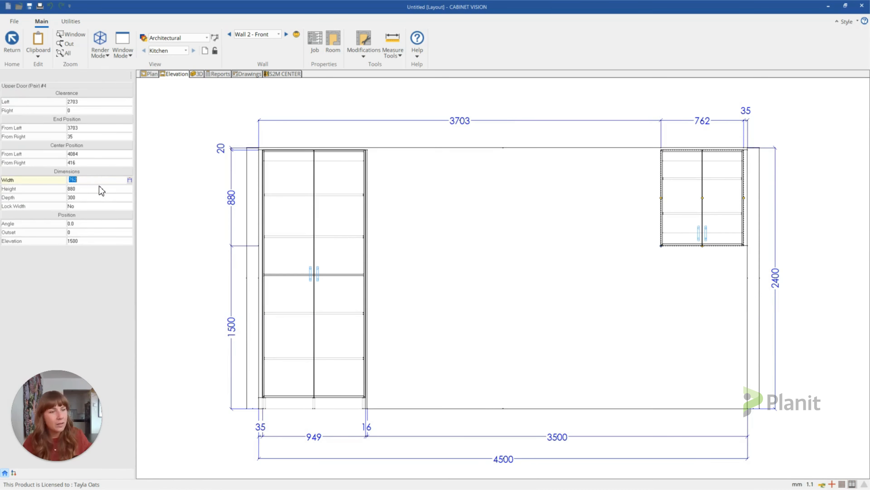
pyautogui.write('900-35')
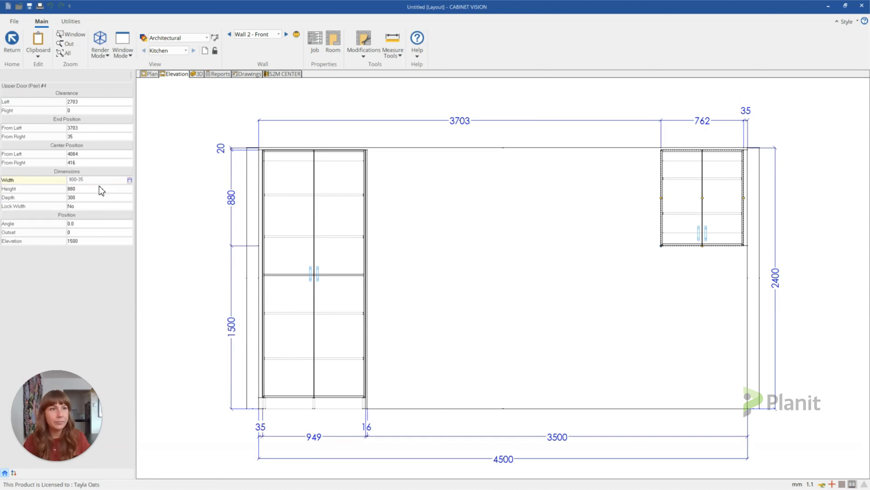
pyautogui.press('Return')
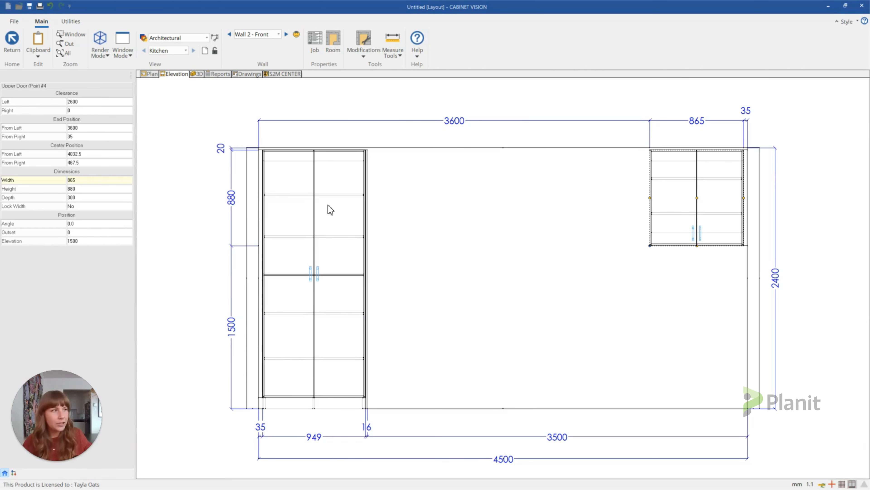
# Try the two-door upper cabinet at an elevation of 1800 mm, and move it back down to 1500 mm
pyautogui.click(92, 240)
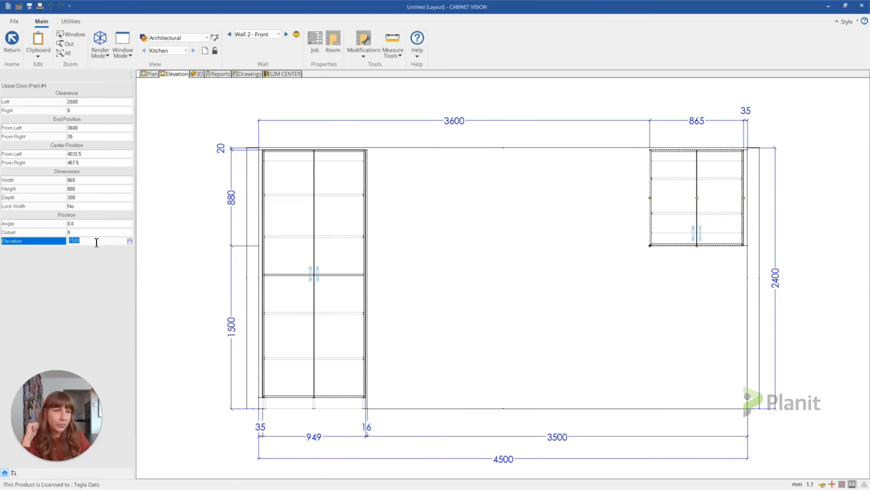
pyautogui.write('1800')
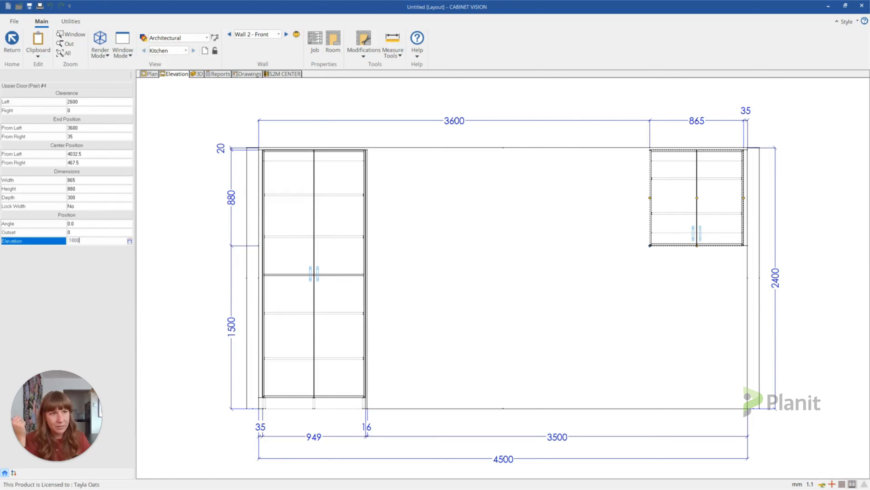
pyautogui.press('Return')
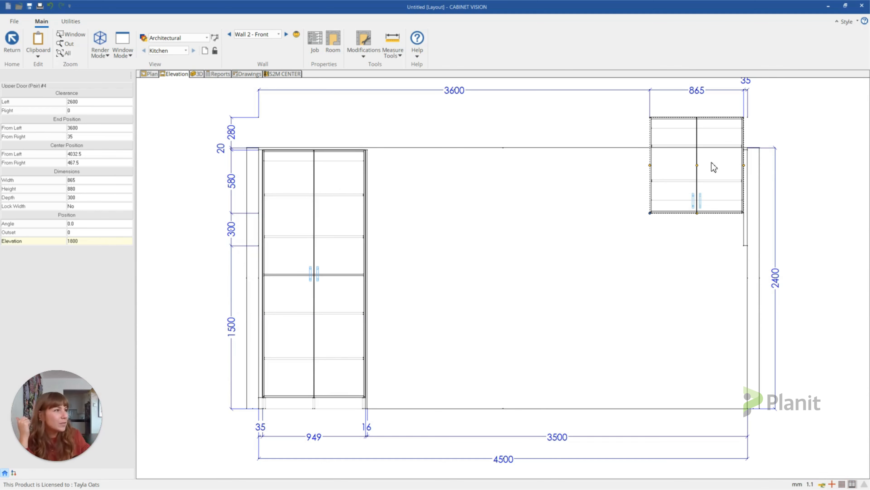
pyautogui.moveTo(701, 167); pyautogui.dragTo(711, 190)
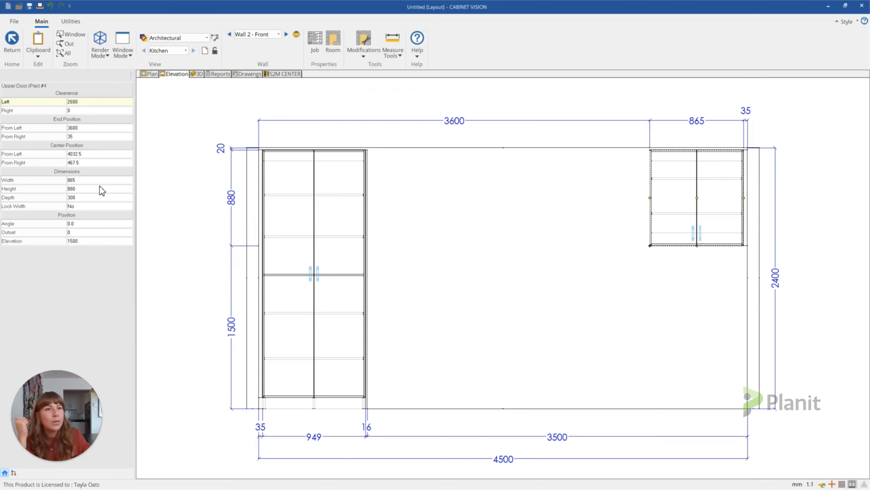
pyautogui.click(86, 188)
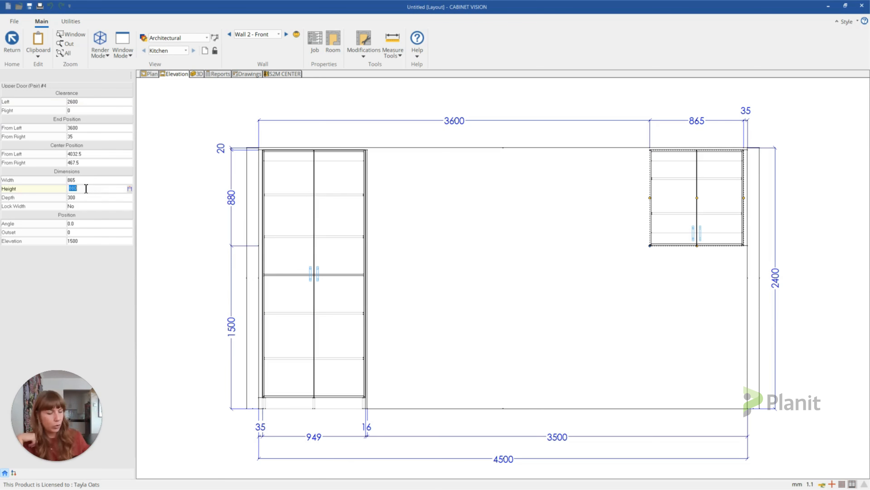
pyautogui.write('2380')
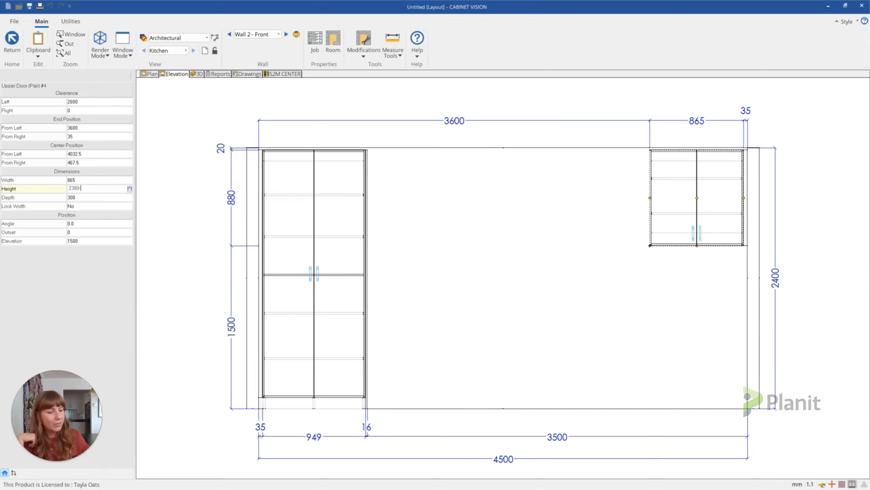
pyautogui.write('-1800')
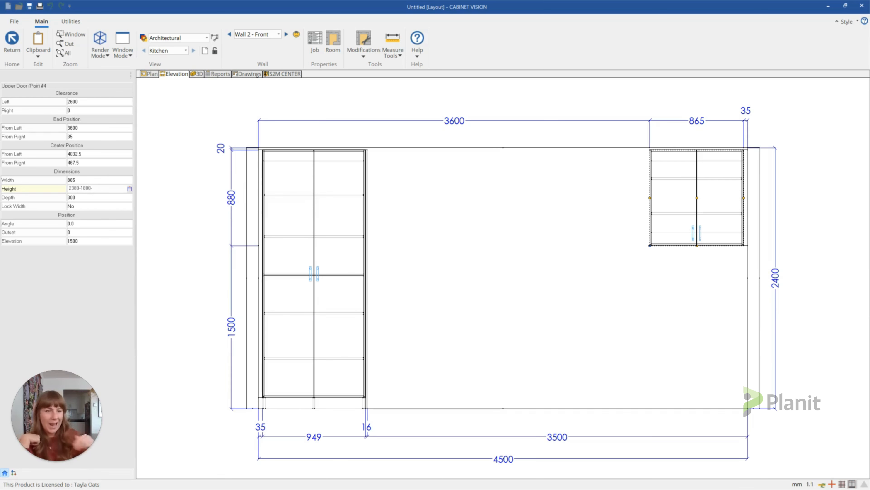
pyautogui.write('-5')
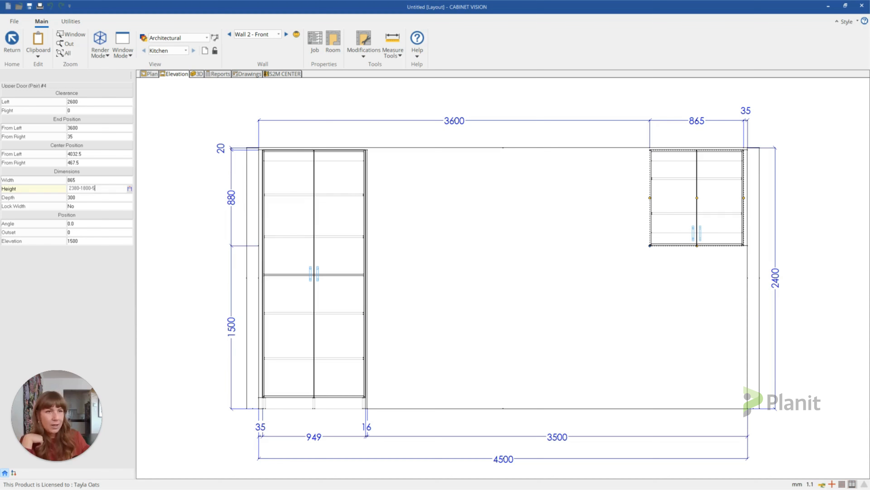
pyautogui.write('0')
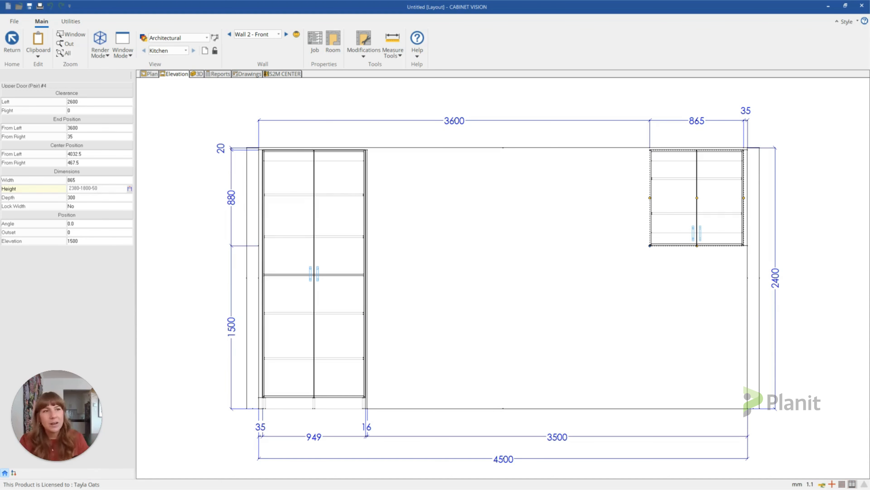
pyautogui.press('Return')
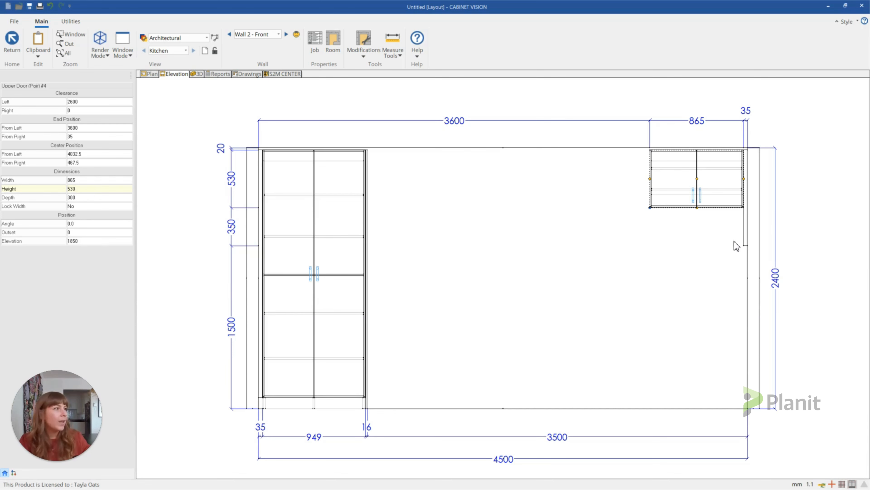
# Set the upper filler's height to 530 mm to match the upper cabinet, and deselect the filler
pyautogui.click(747, 236)
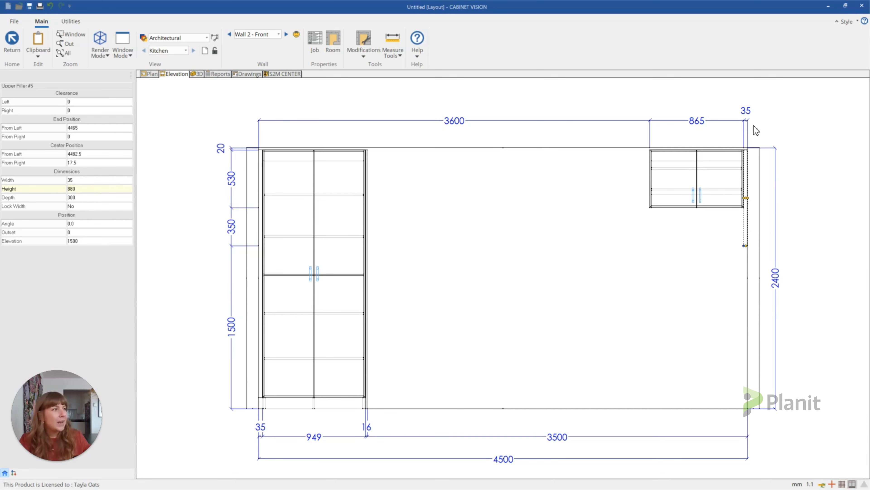
pyautogui.click(74, 188)
pyautogui.write('530')
pyautogui.press('Return')
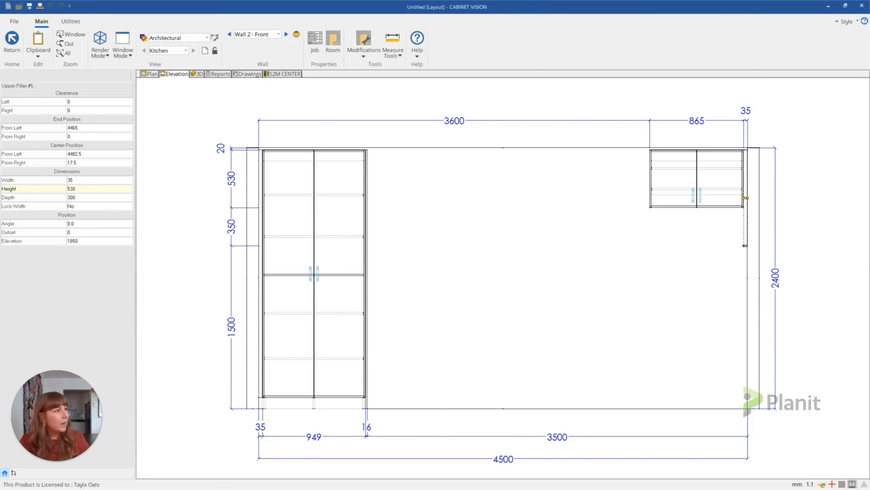
pyautogui.click(410, 264)
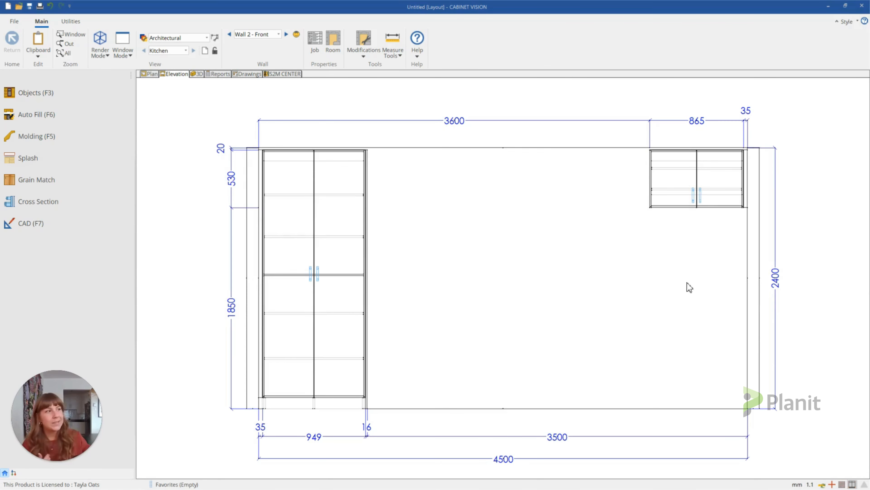
# Slide the two-door upper cabinet about 730 mm away from the upper filler and return it flush against the filler
pyautogui.click(696, 182)
pyautogui.moveTo(698, 181); pyautogui.dragTo(619, 189)
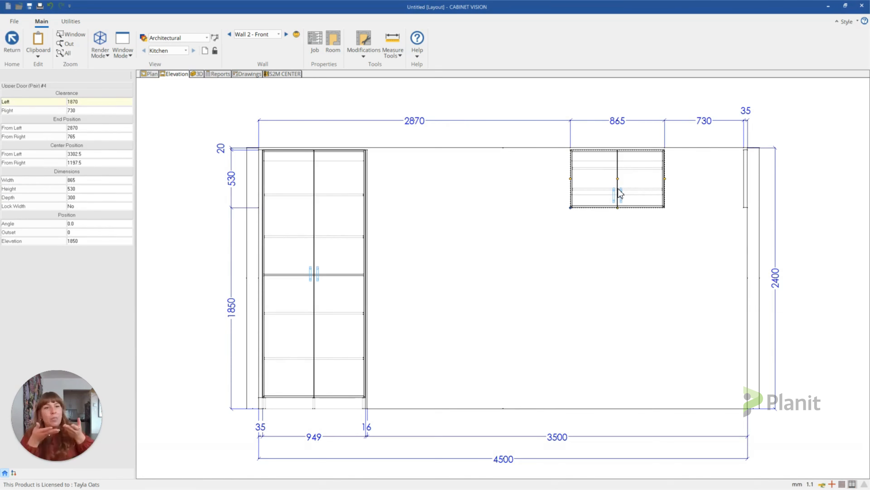
pyautogui.moveTo(621, 194); pyautogui.dragTo(705, 182)
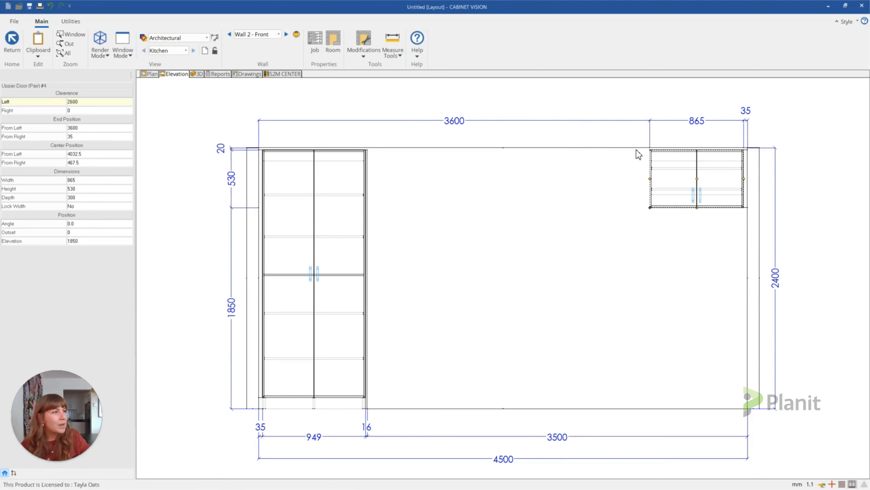
# Copy the tall end panel beside the tall cabinet and place the copy flush against the open side of the two-door upper cabinet
pyautogui.click(368, 336)
pyautogui.rightClick(368, 337)
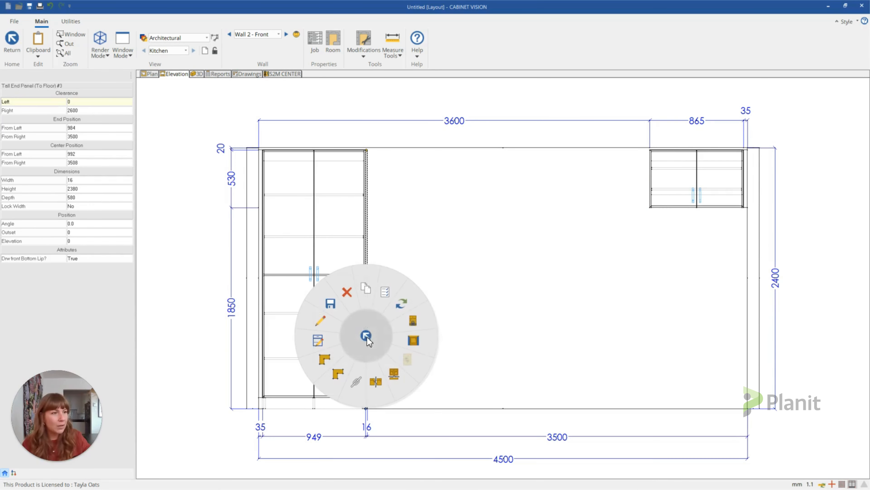
pyautogui.click(369, 287)
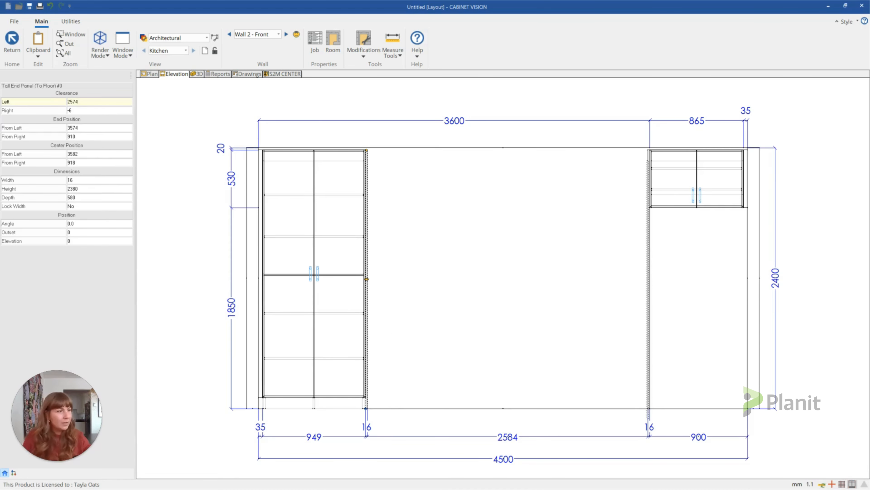
pyautogui.click(647, 291)
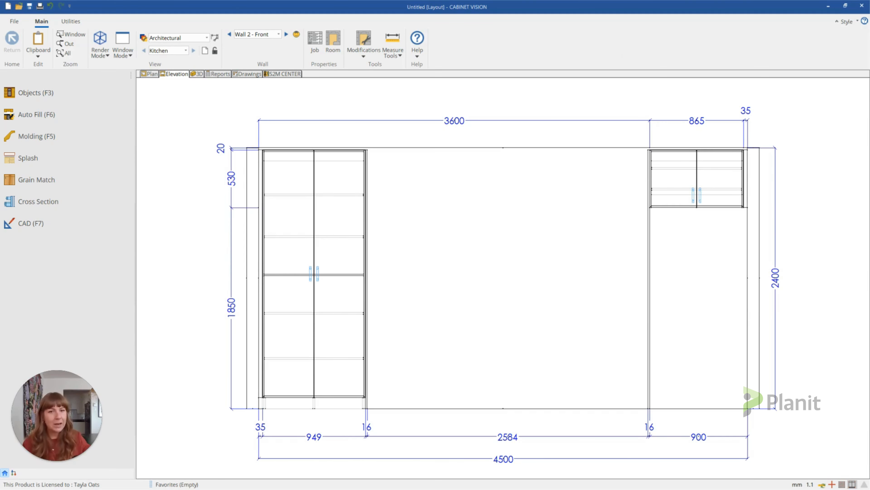
# Switch to Calculator, clear the old entry, and subtract 900, 6 and 6 from 2584
pyautogui.hotkey('alt', 'Tab')
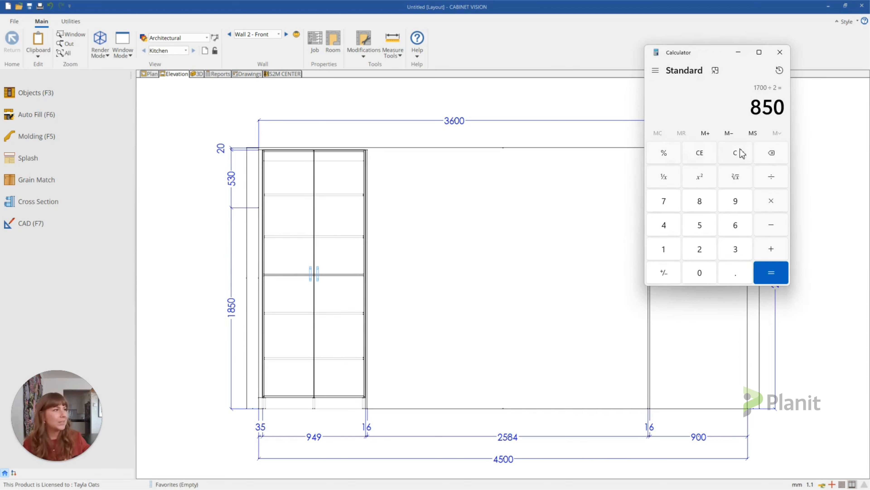
pyautogui.click(778, 161)
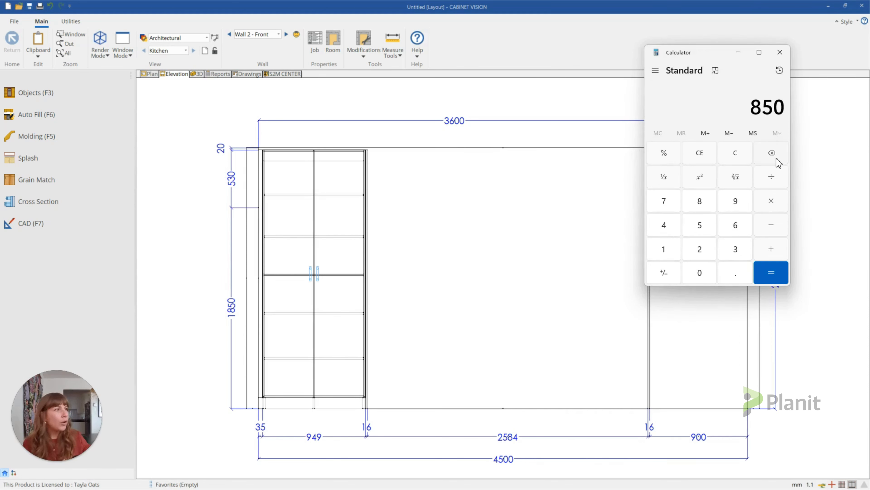
pyautogui.click(698, 276)
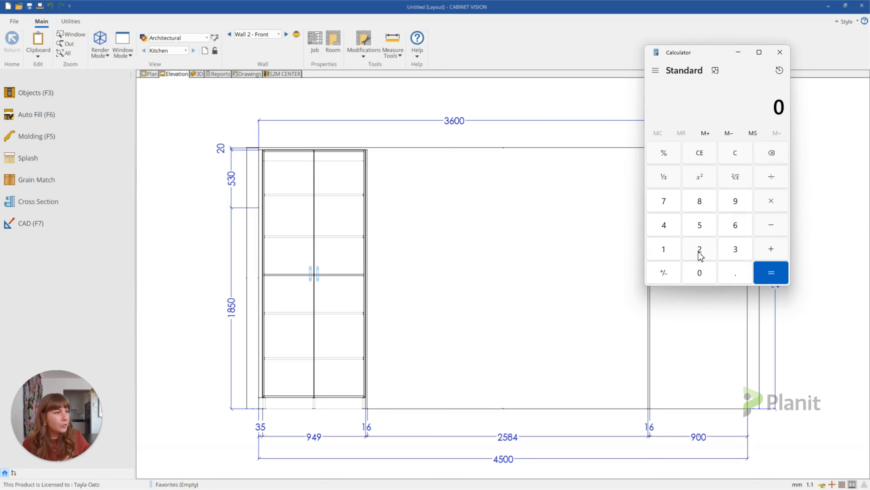
pyautogui.click(700, 254)
pyautogui.click(700, 226)
pyautogui.click(701, 205)
pyautogui.click(664, 233)
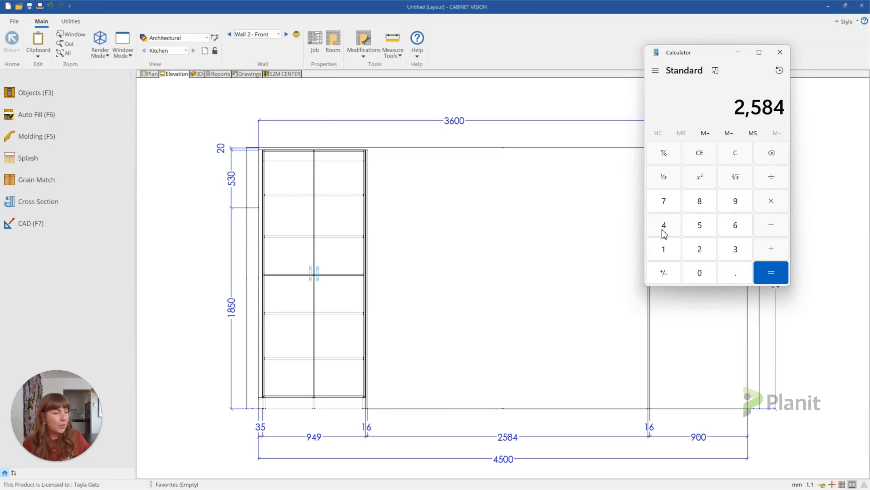
pyautogui.click(768, 226)
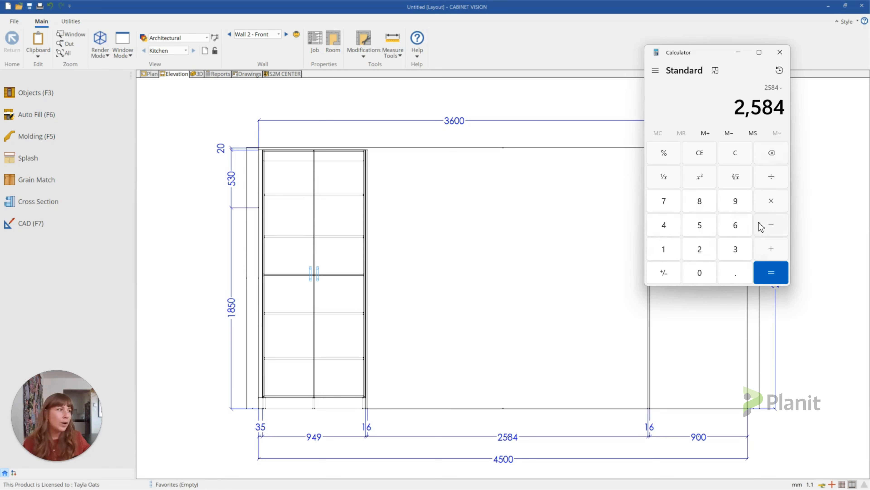
pyautogui.click(744, 206)
pyautogui.click(701, 273)
pyautogui.click(701, 273)
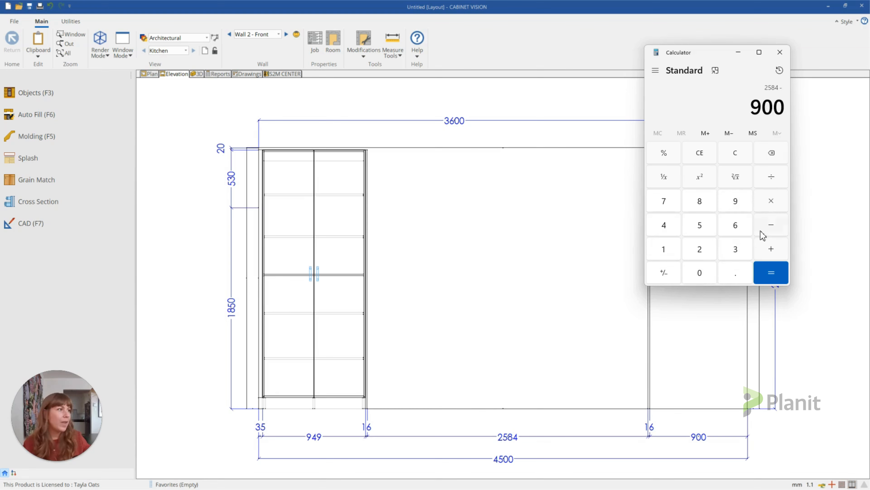
pyautogui.click(773, 226)
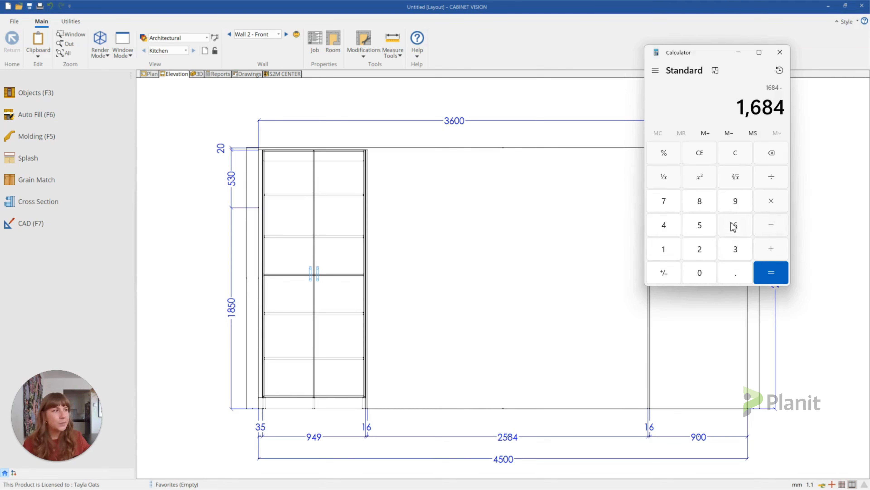
pyautogui.click(734, 227)
pyautogui.click(766, 228)
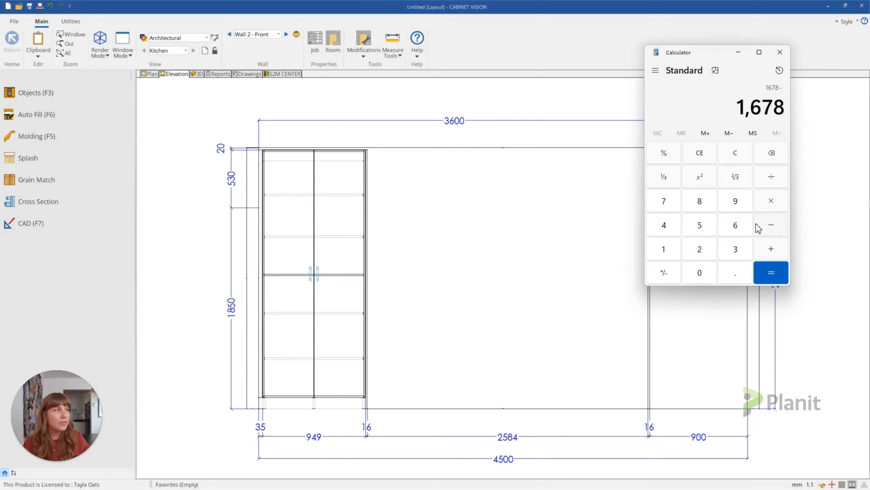
pyautogui.click(736, 228)
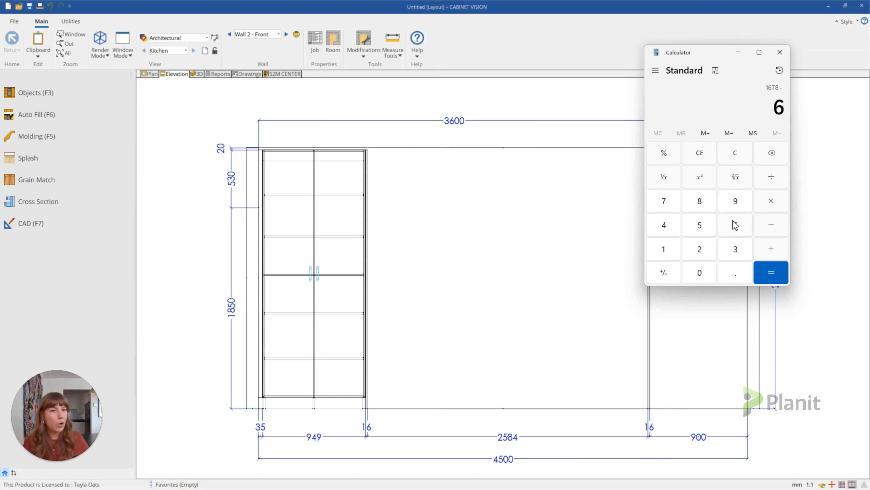
pyautogui.click(770, 274)
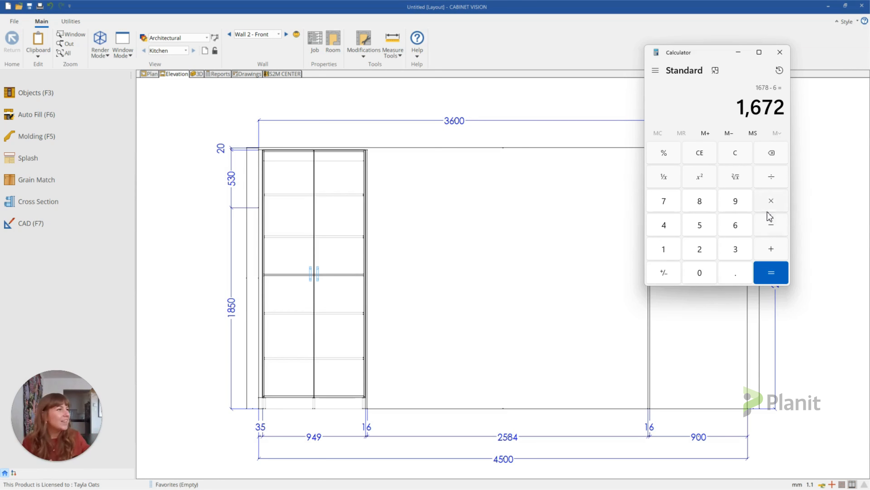
# Subtract 16 twice from the running result, divide it by 2, and put Calculator away to return to CABINET VISION
pyautogui.click(772, 226)
pyautogui.click(663, 249)
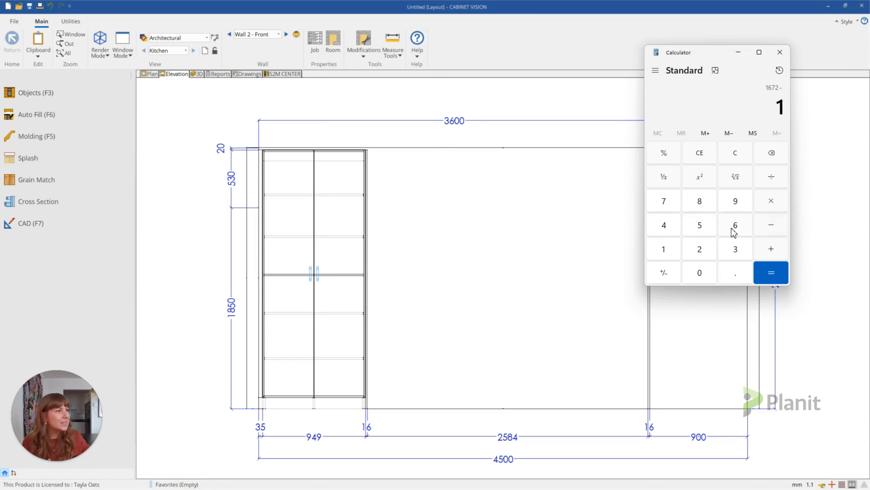
pyautogui.click(736, 225)
pyautogui.click(771, 225)
pyautogui.click(680, 248)
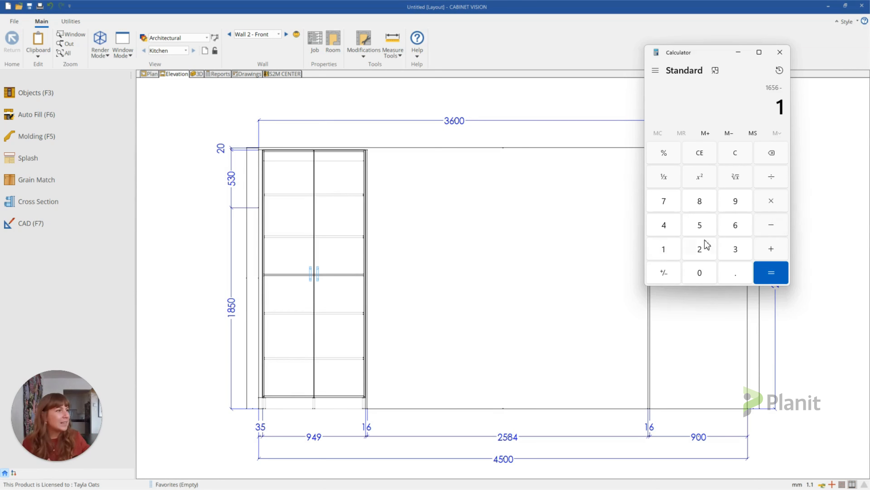
pyautogui.click(740, 228)
pyautogui.click(777, 275)
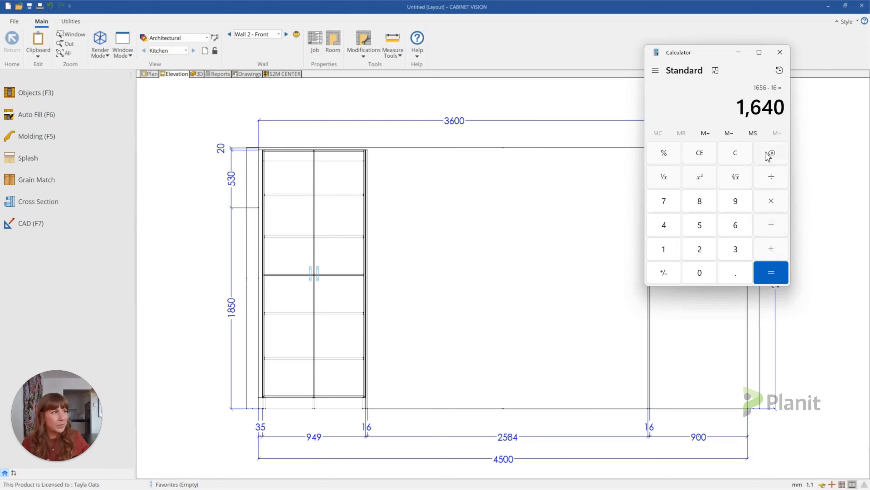
pyautogui.click(772, 179)
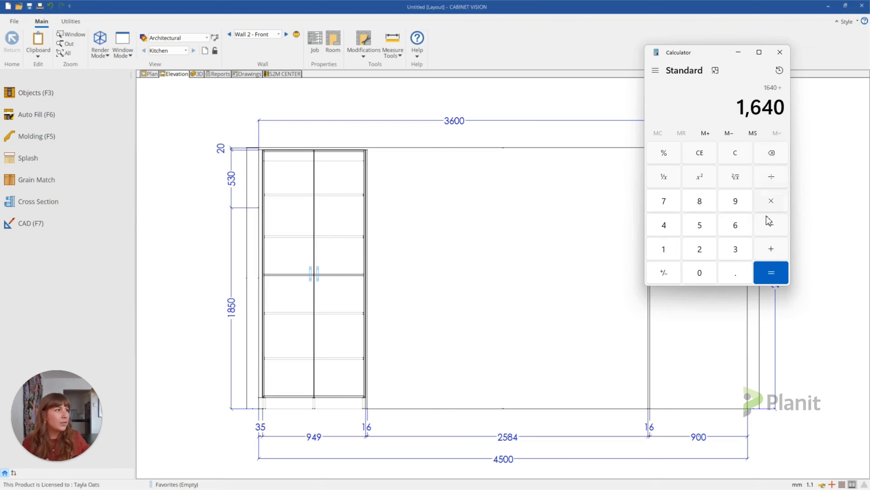
pyautogui.click(700, 252)
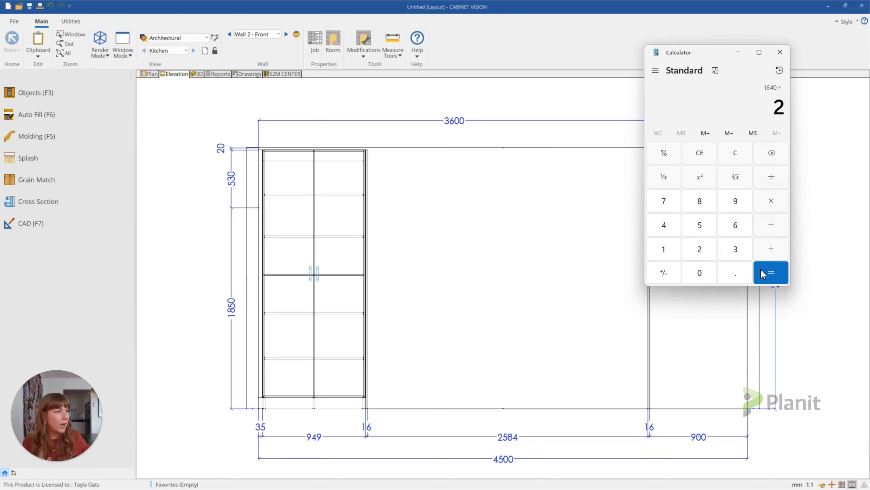
pyautogui.click(769, 276)
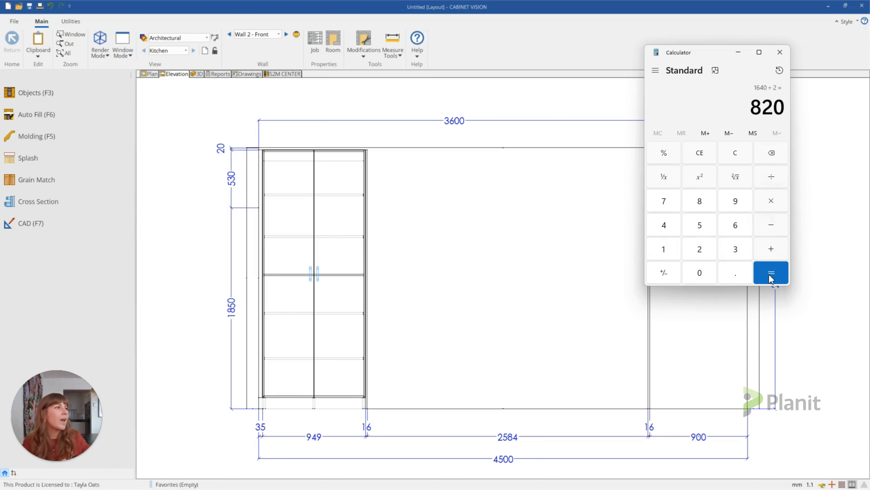
pyautogui.click(740, 55)
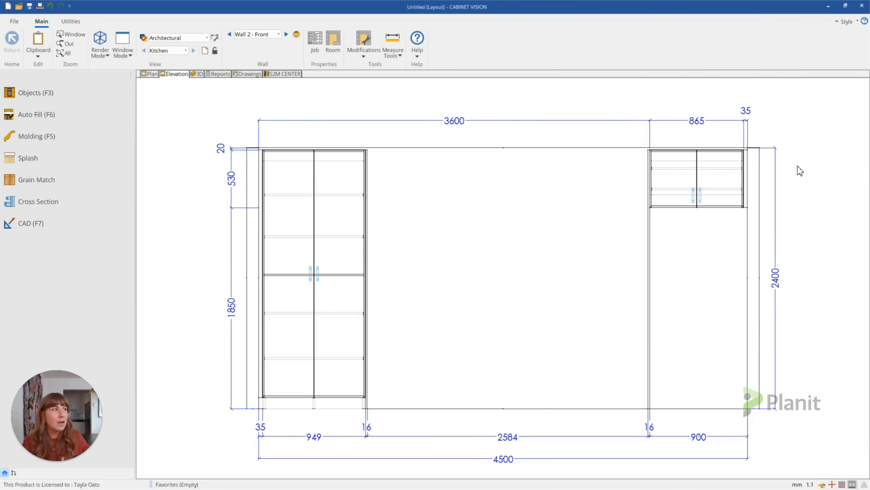
# Place a Base 3 Drawer cabinet on the floor flush against the tall cabinet's end panel
pyautogui.click(43, 92)
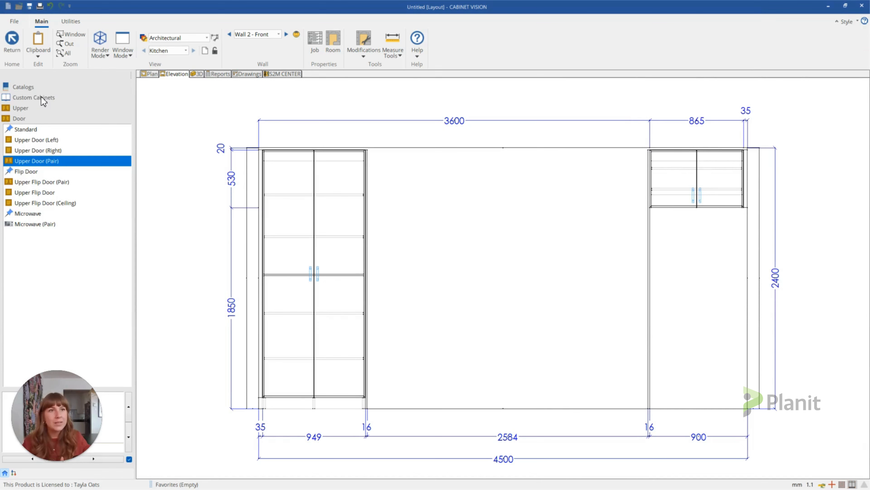
pyautogui.click(41, 97)
pyautogui.click(38, 107)
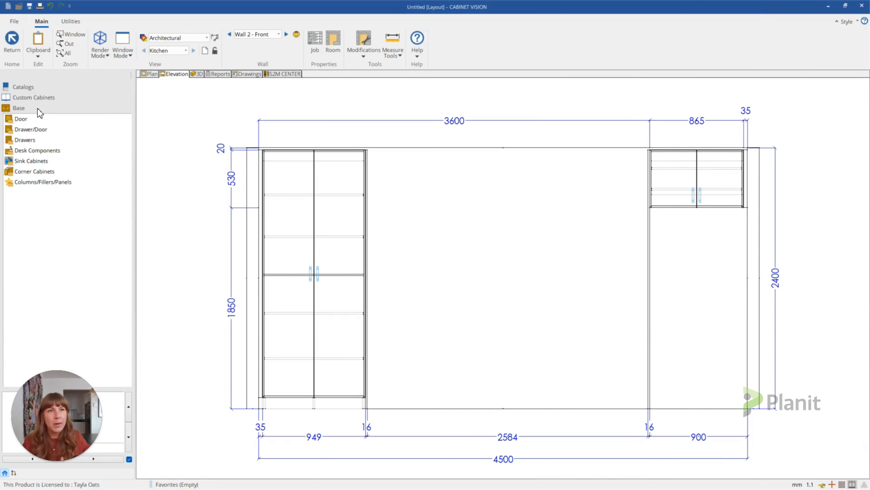
pyautogui.click(28, 140)
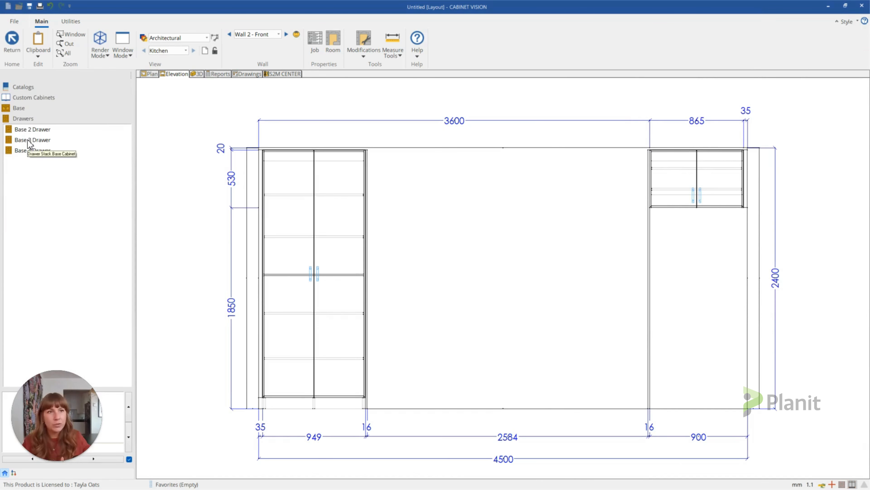
pyautogui.click(41, 140)
pyautogui.moveTo(40, 140); pyautogui.dragTo(382, 350)
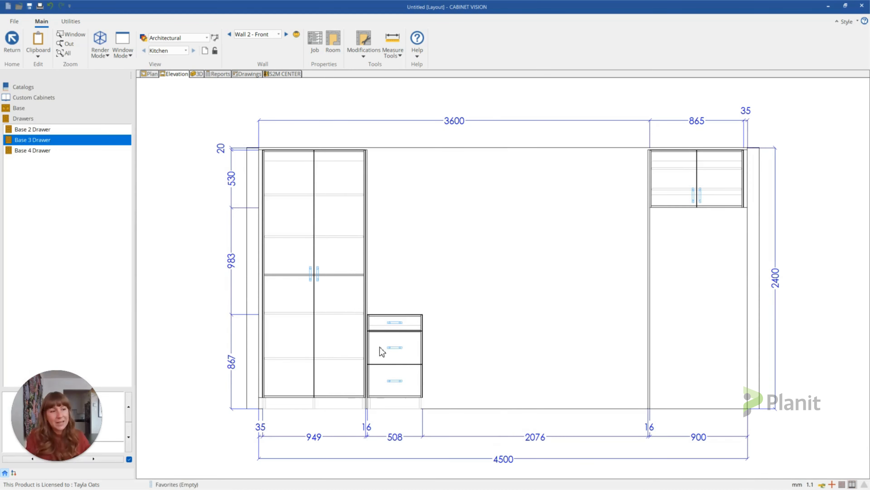
# Set the three-drawer base cabinet's width to 820 mm, stretching it to the right
pyautogui.click(392, 353)
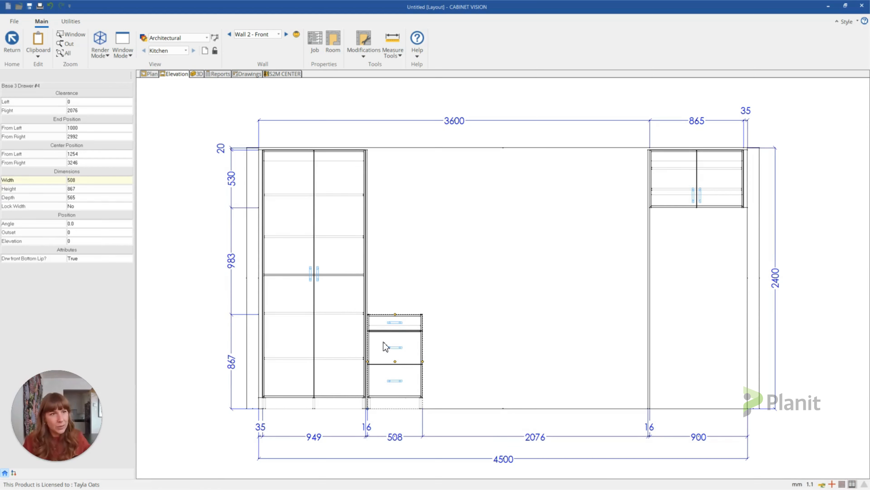
pyautogui.write('820')
pyautogui.press('Return')
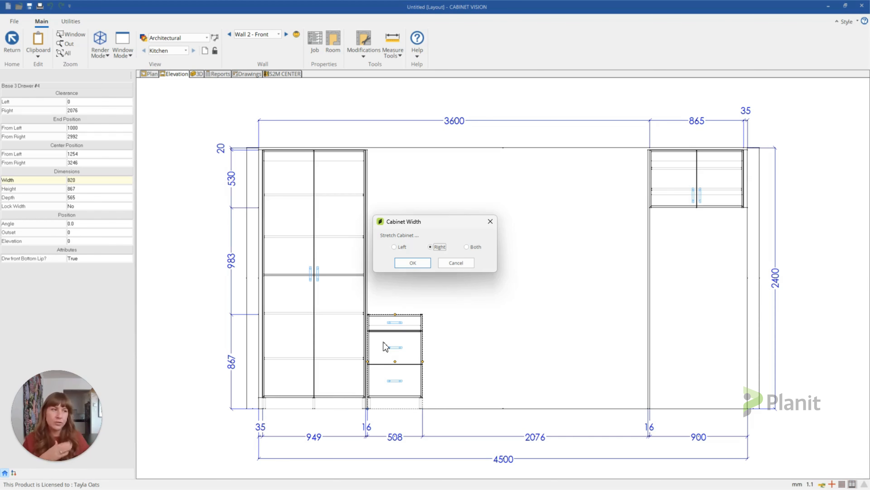
pyautogui.click(423, 262)
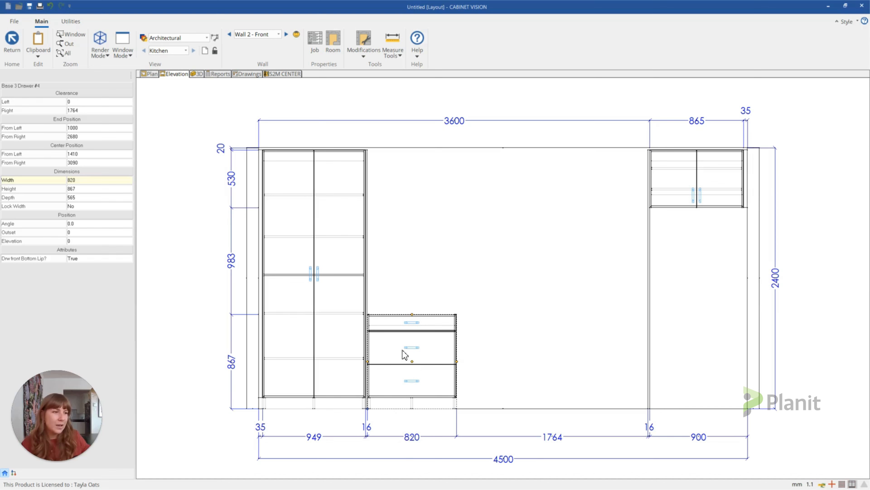
# Copy the three-drawer base cabinet against the inner side of the far tall end panel, and end the copying
pyautogui.rightClick(413, 342)
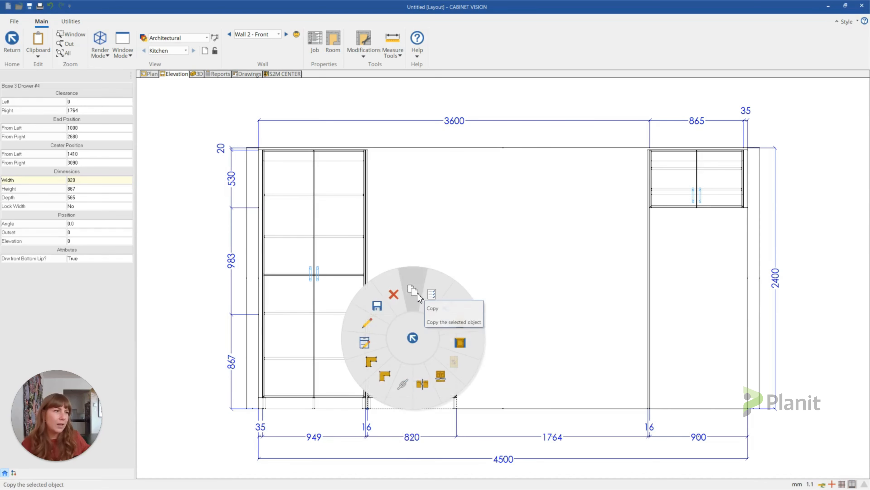
pyautogui.click(431, 289)
pyautogui.click(634, 340)
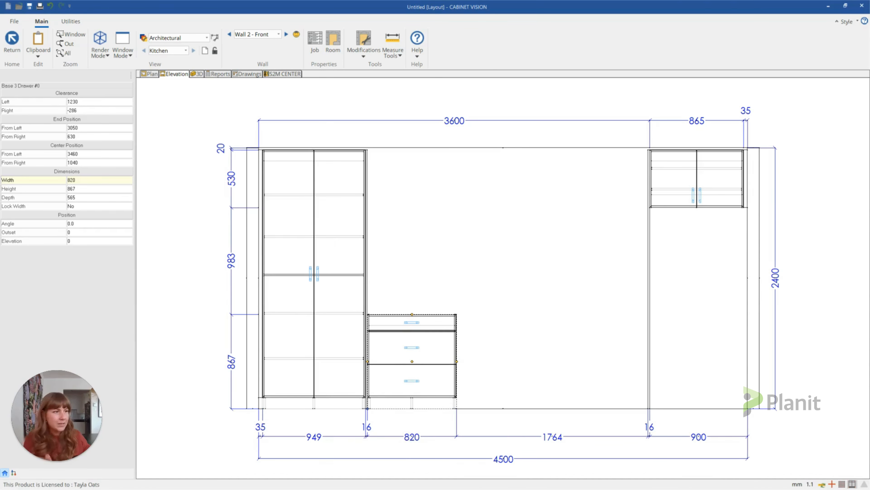
pyautogui.press('Escape')
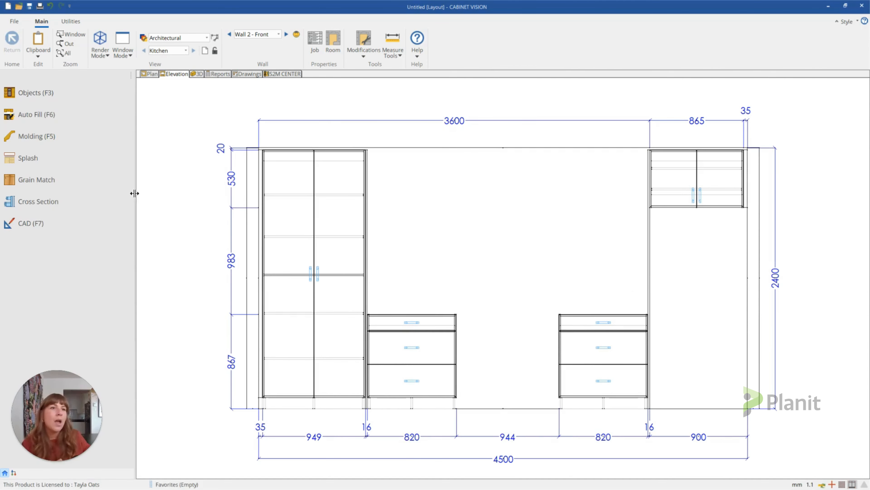
# Place a Base End Panel (To Floor) on the inner side of each three-drawer base cabinet, and end the placement
pyautogui.click(48, 99)
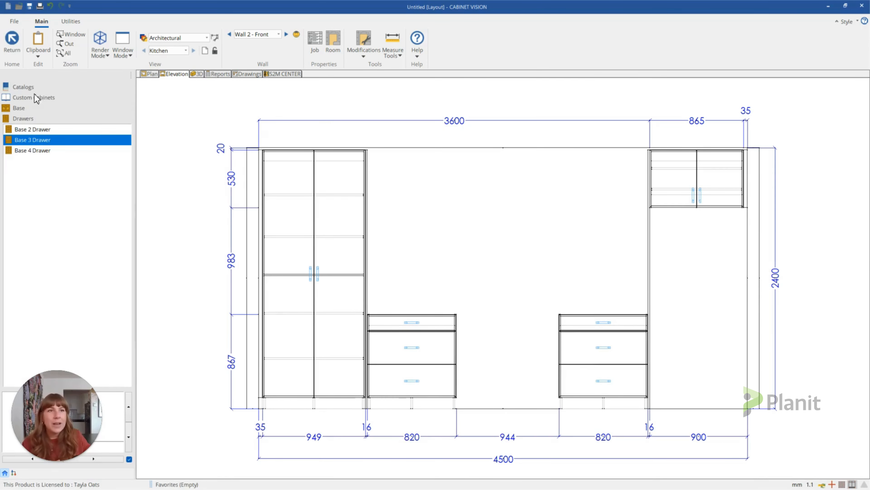
pyautogui.click(27, 97)
pyautogui.click(29, 107)
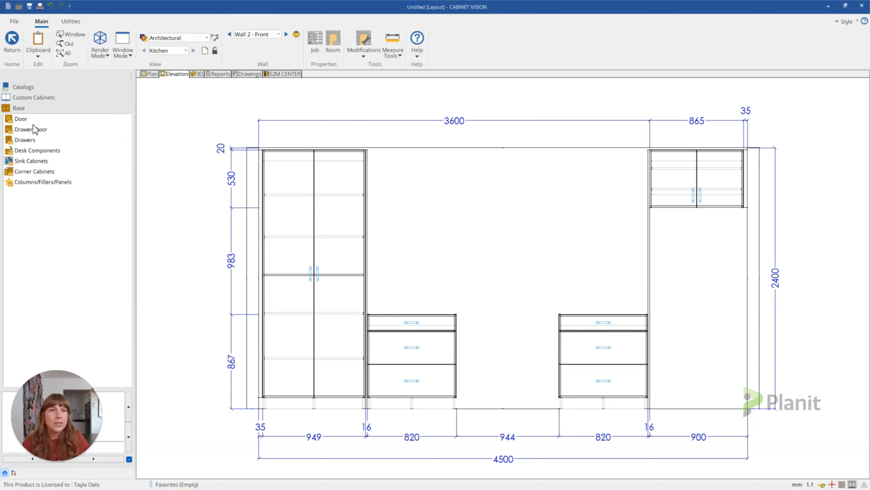
pyautogui.click(40, 182)
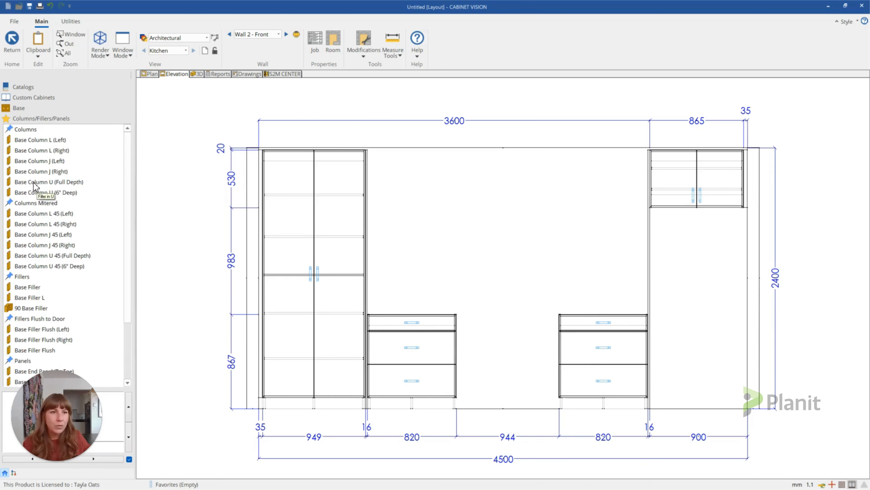
pyautogui.scroll(-3, 55, 319)
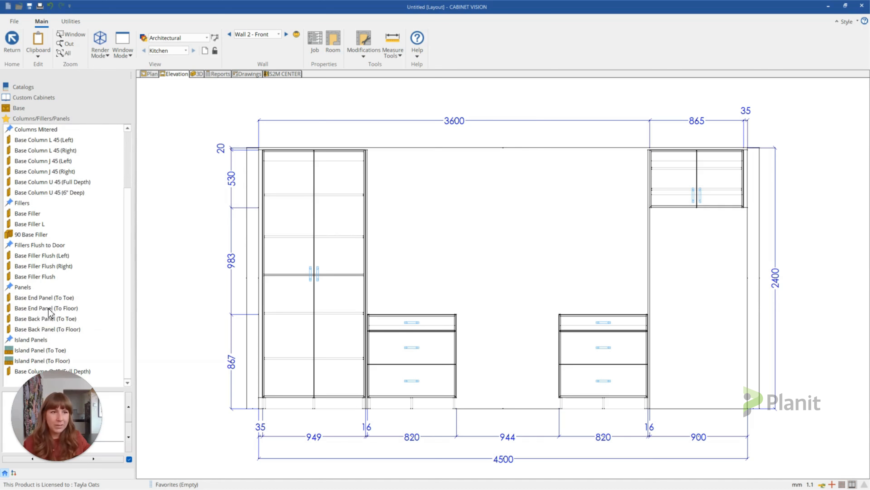
pyautogui.click(63, 307)
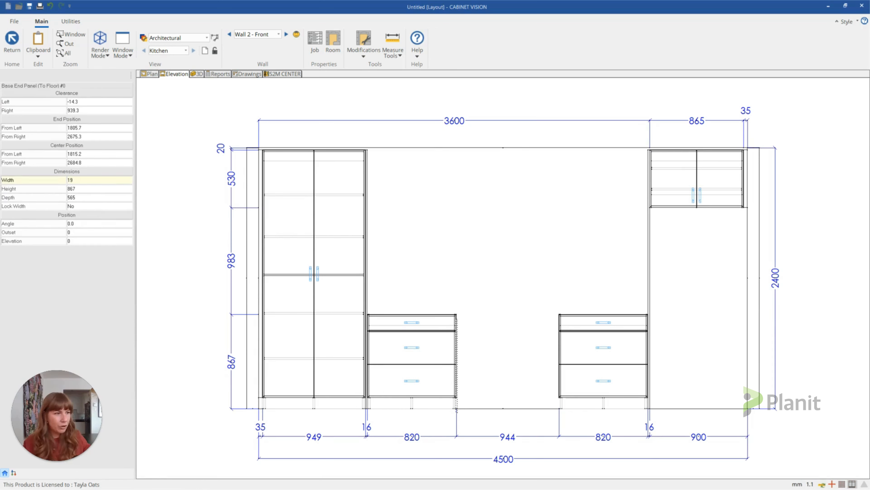
pyautogui.click(458, 357)
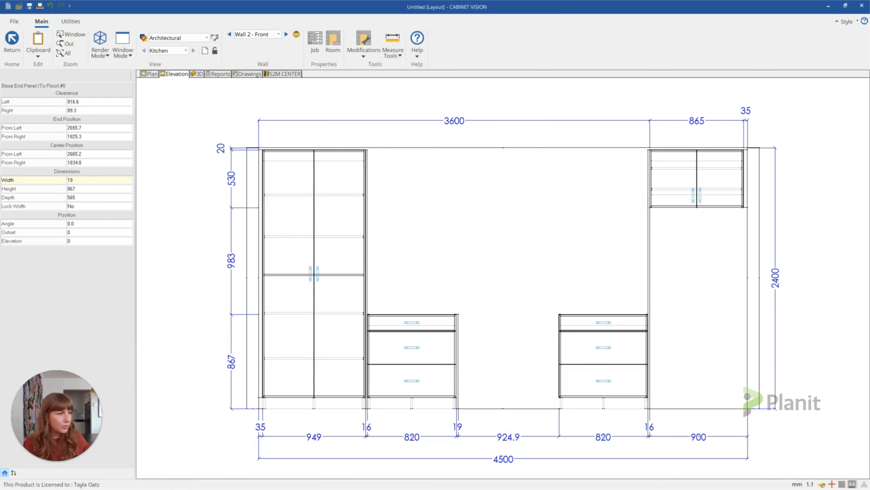
pyautogui.click(559, 356)
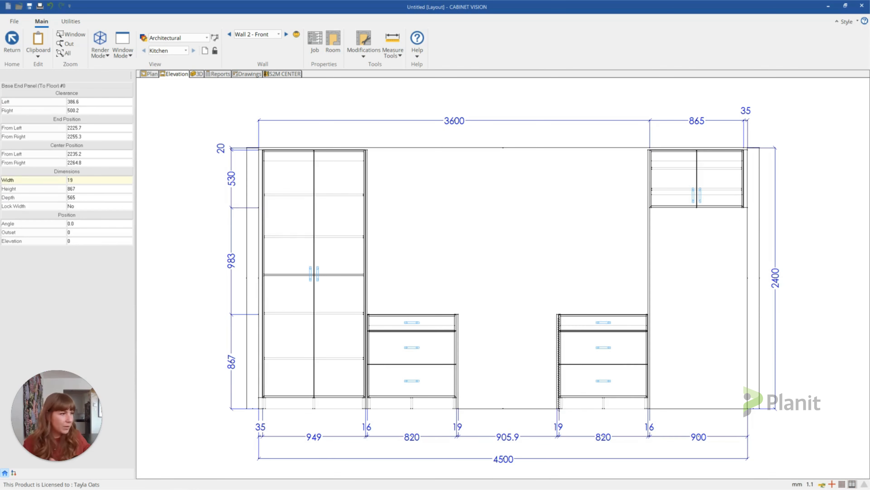
pyautogui.press('Escape')
# Delete the base end panel beside the far three-drawer cabinet
pyautogui.scroll(3, 560, 430)
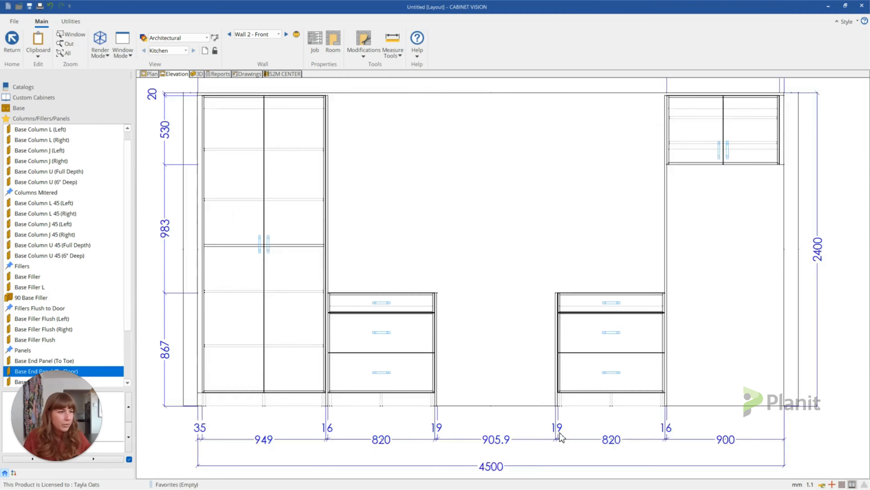
pyautogui.scroll(2, 561, 433)
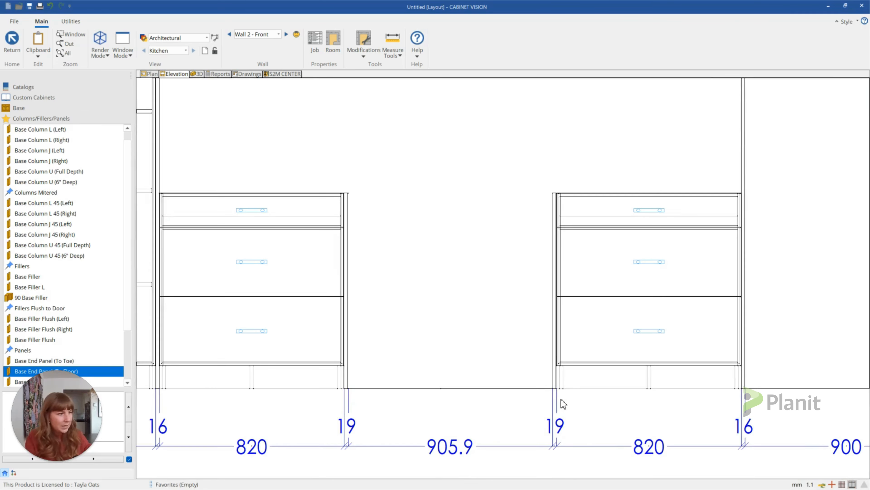
pyautogui.click(553, 384)
pyautogui.press('Delete')
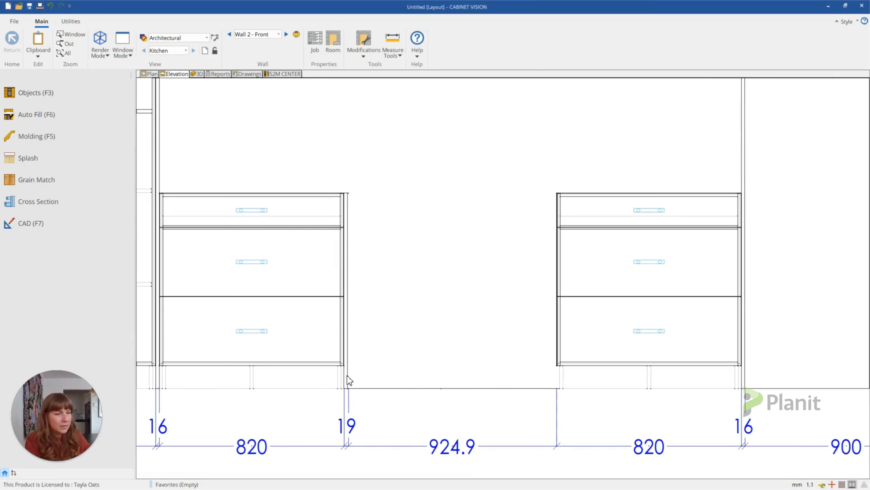
# Set the remaining base end panel's width to 16 mm, stretching it on the right side
pyautogui.click(346, 375)
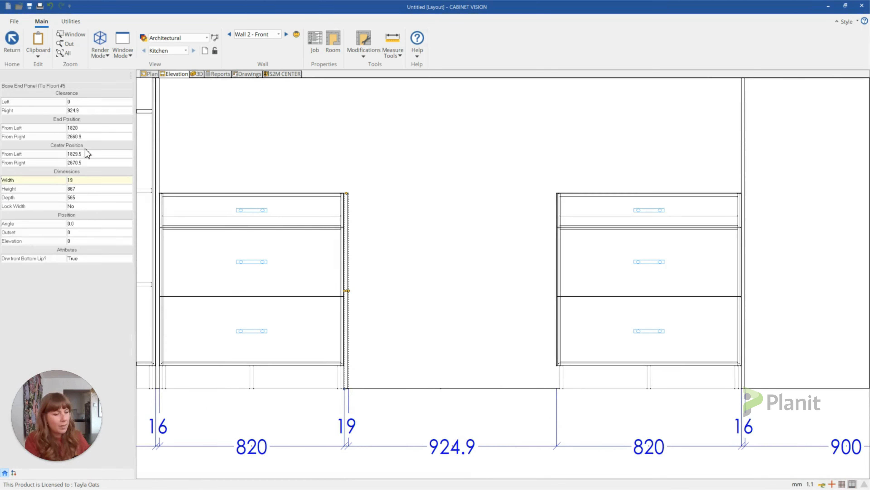
pyautogui.write('16')
pyautogui.press('Return')
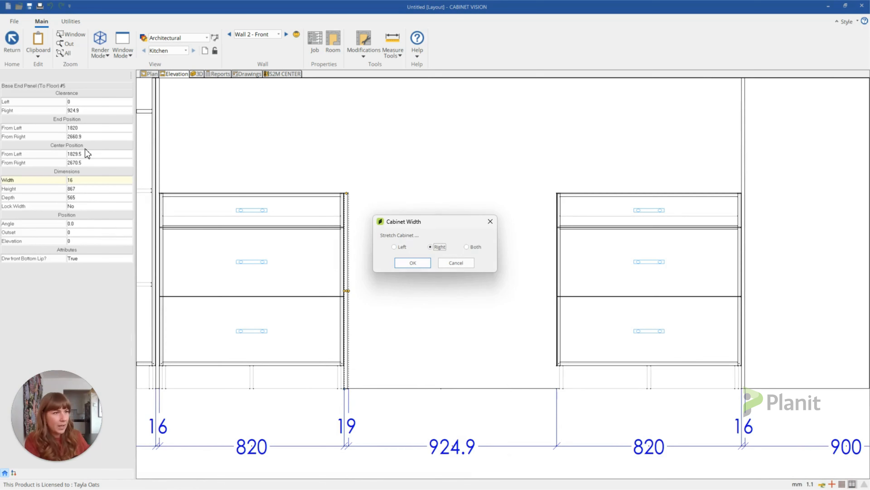
pyautogui.press('Return')
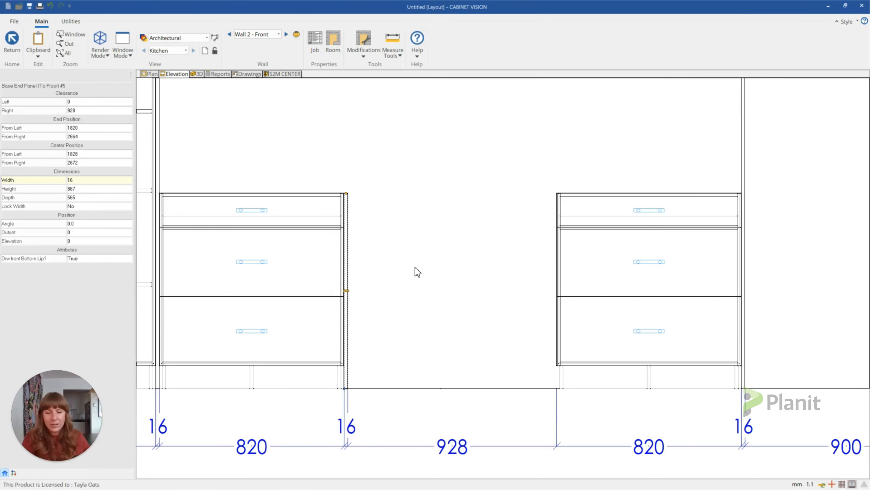
# Copy the 16 mm base end panel to the inner side of the far three-drawer cabinet, and set its right clearance to 0
pyautogui.hotkey('ctrl', 'v')
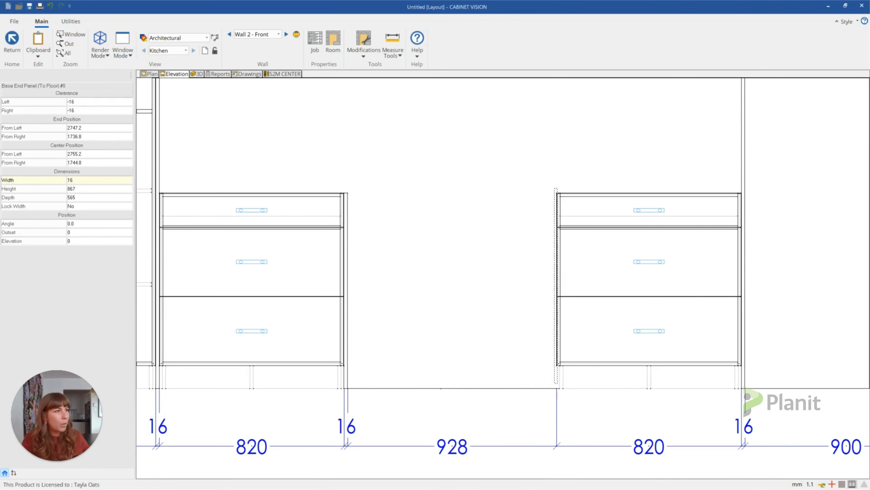
pyautogui.click(556, 189)
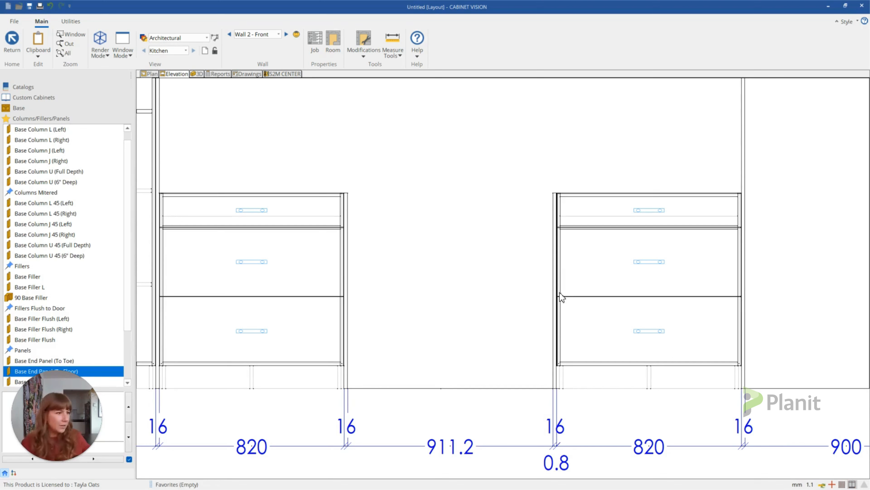
pyautogui.click(557, 386)
pyautogui.click(44, 110)
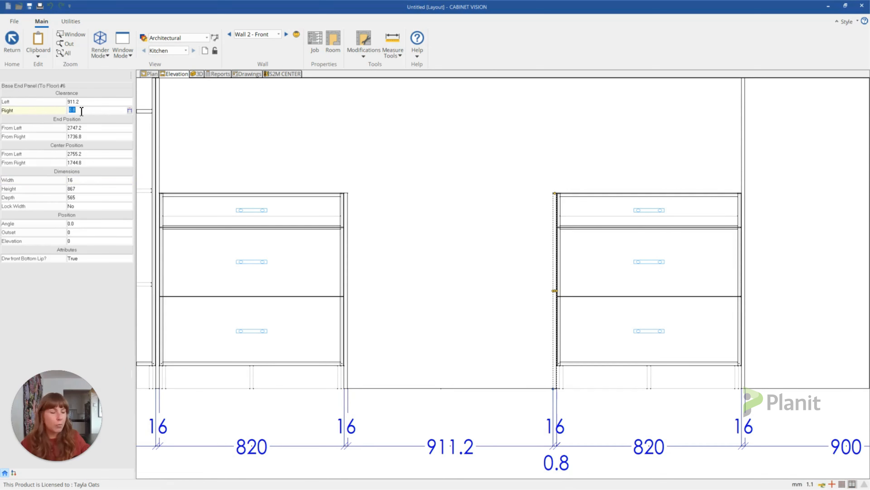
pyautogui.write('0')
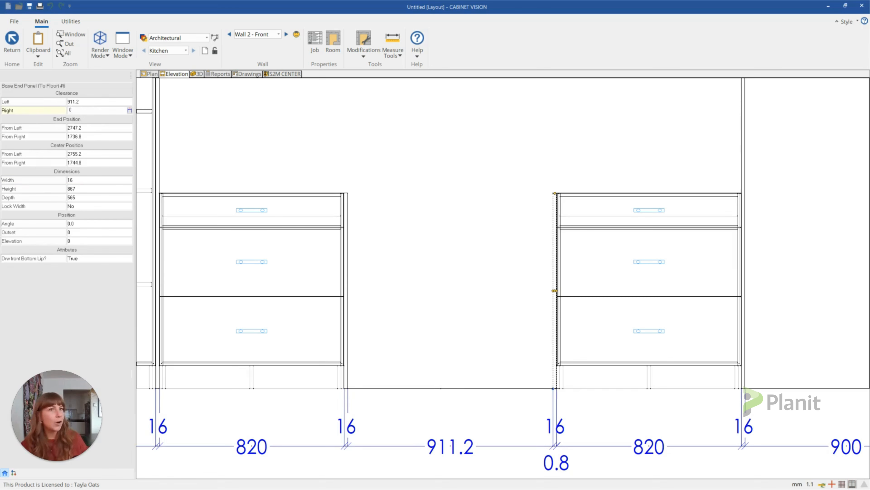
pyautogui.press('Return')
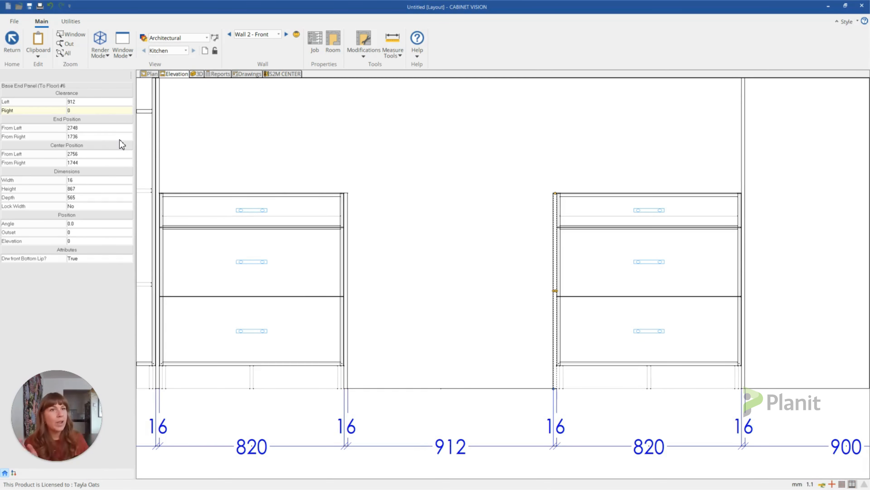
# Check the far three-drawer cabinet's distance from the wall's end by starting a measurement at the floor corner and inspecting the cabinet's end position
pyautogui.scroll(-2, 466, 296)
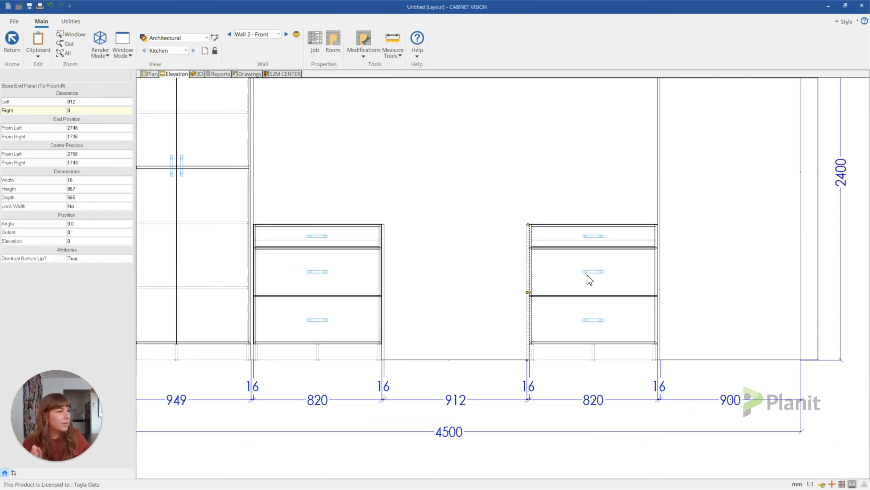
pyautogui.click(599, 300)
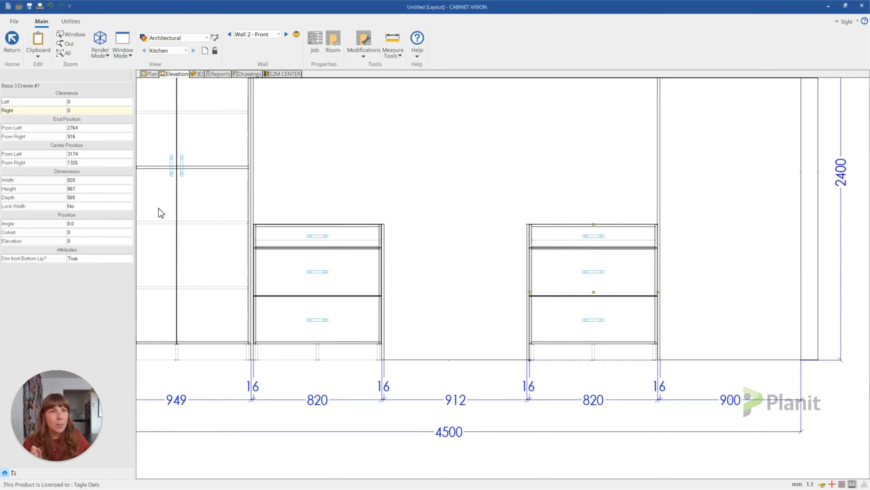
pyautogui.click(392, 38)
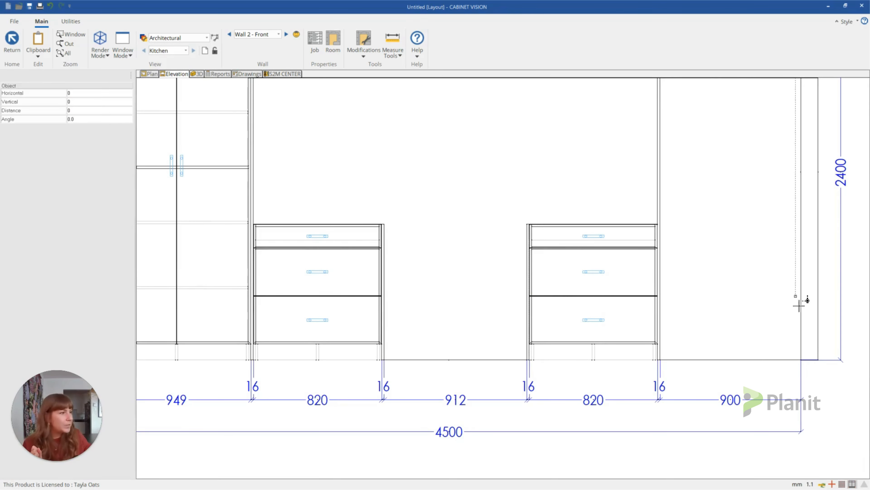
pyautogui.click(803, 362)
pyautogui.scroll(5, 656, 361)
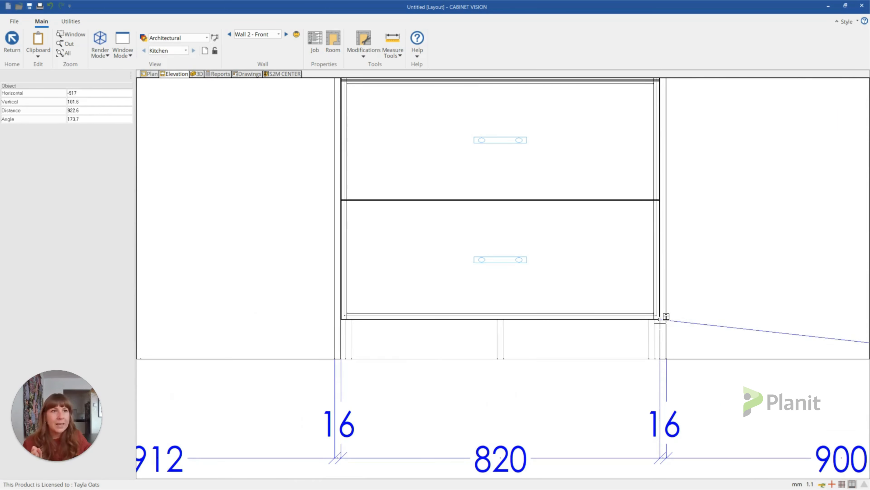
pyautogui.click(11, 40)
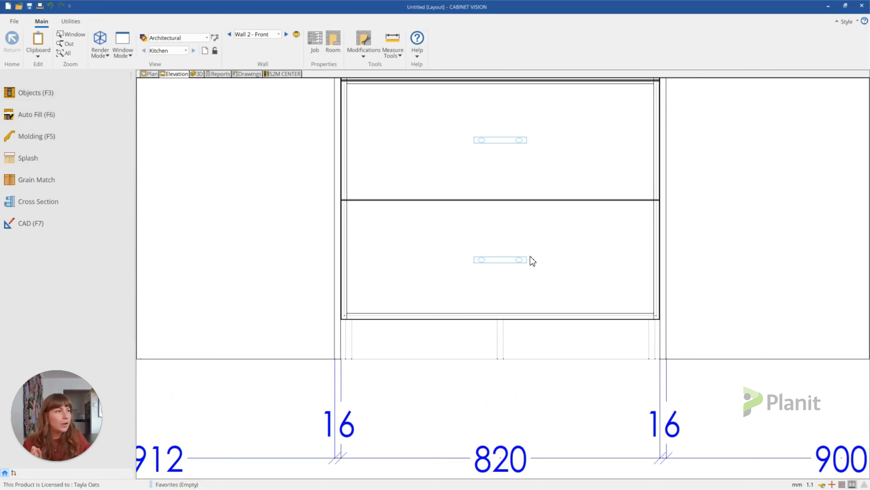
pyautogui.click(525, 267)
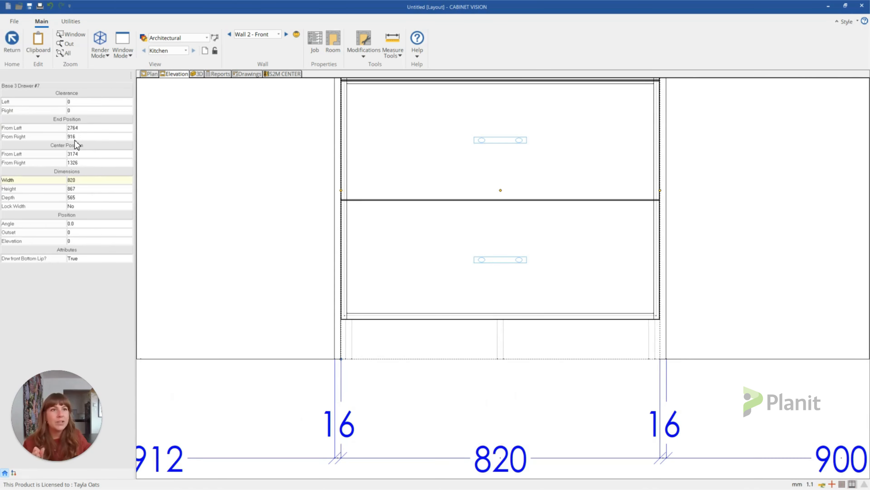
pyautogui.scroll(-5, 616, 325)
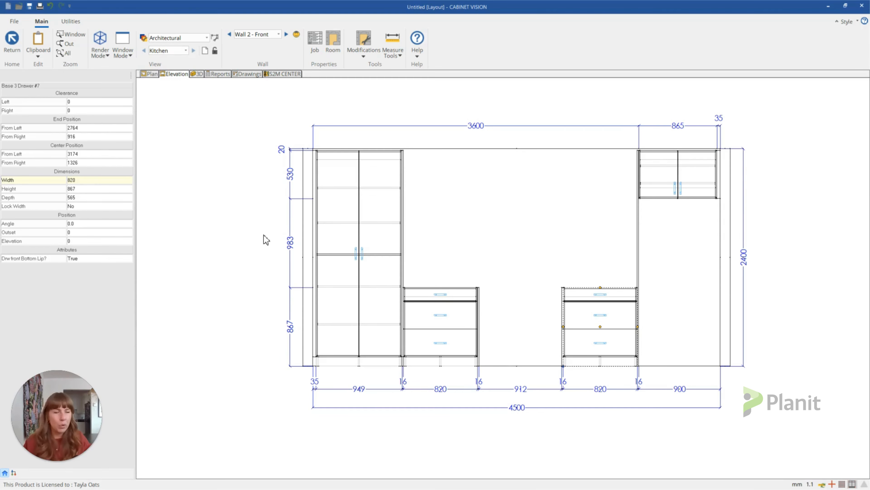
pyautogui.click(264, 223)
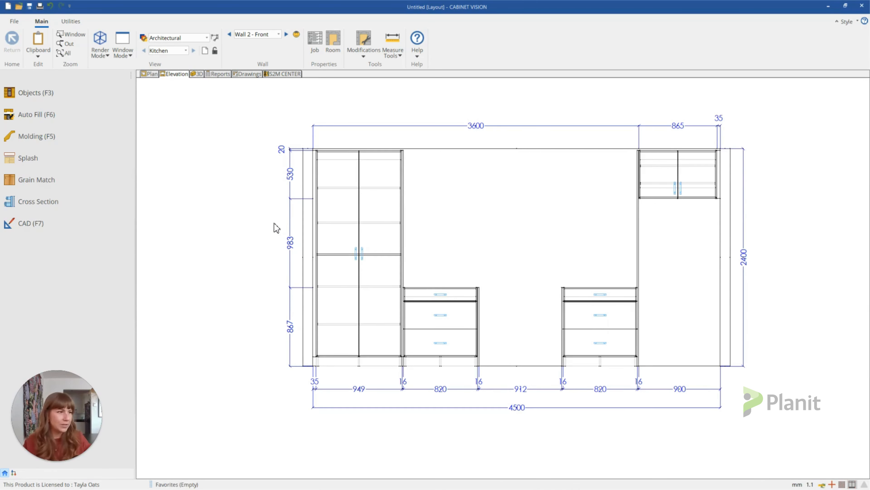
# Place three Upper Door (Pair) cabinets: one against the tall cabinet's end panel, one against the far tall end panel, and one between them
pyautogui.press('F3')
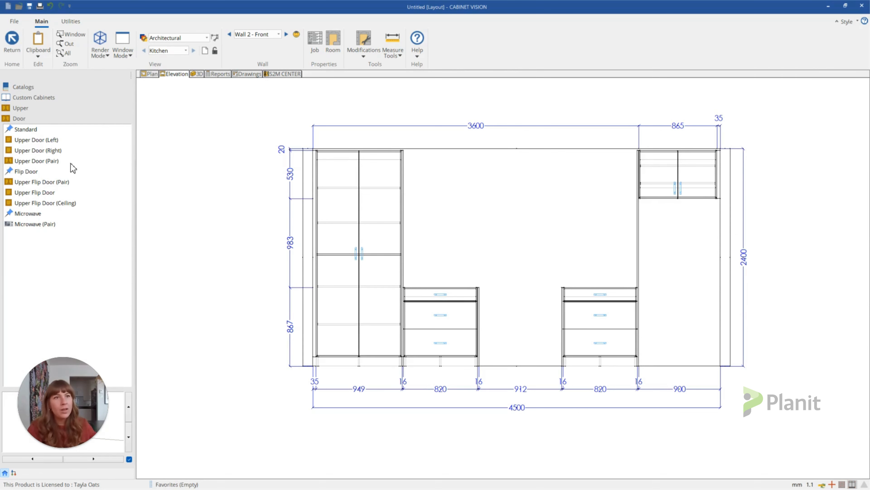
pyautogui.click(43, 162)
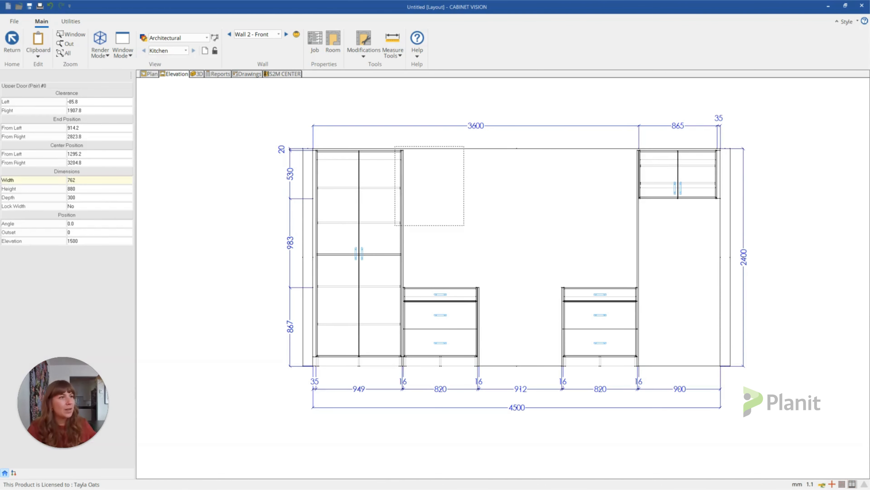
pyautogui.click(438, 190)
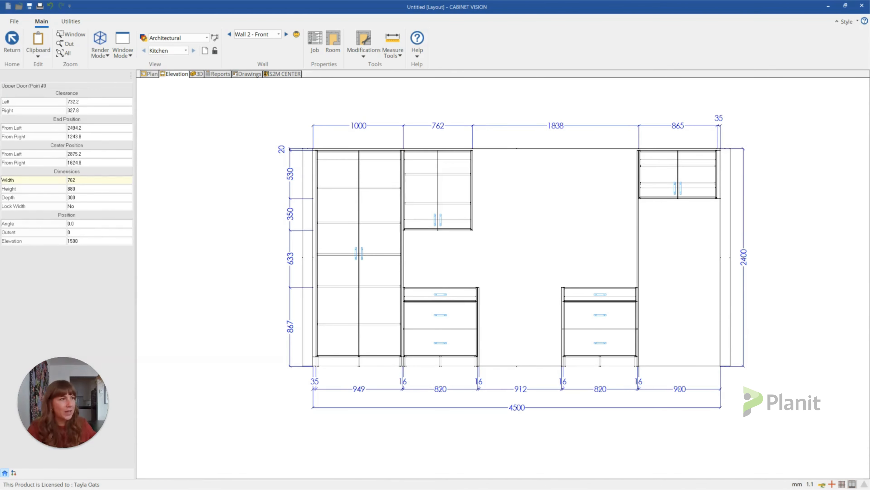
pyautogui.click(603, 189)
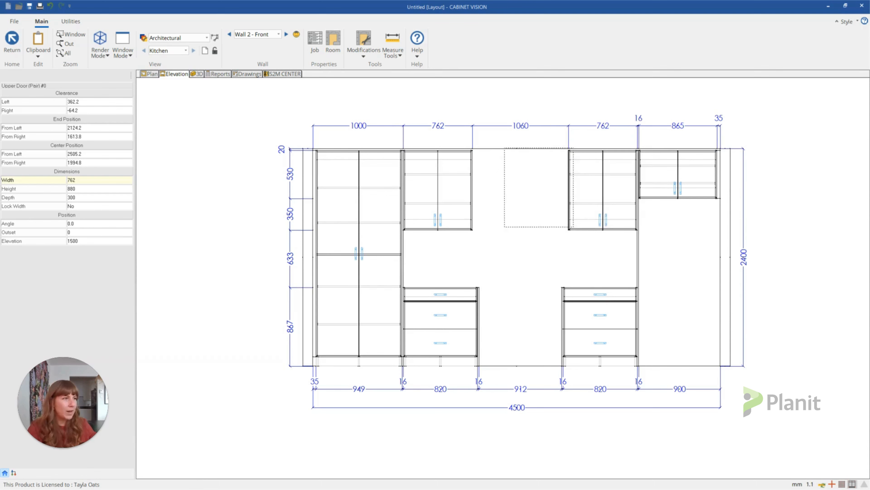
pyautogui.click(518, 186)
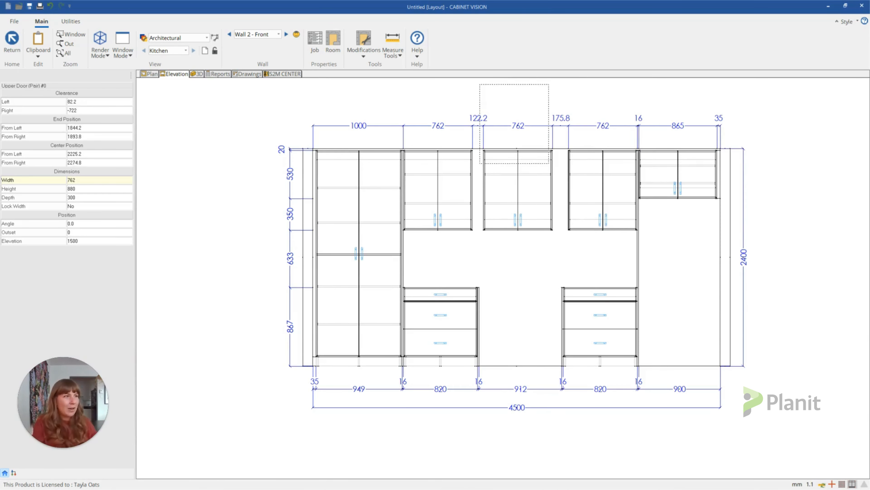
pyautogui.press('Escape')
# Equalize the widths of the three upper door-pair cabinets between the tall cabinet and the far tall end panel
pyautogui.scroll(2, 560, 133)
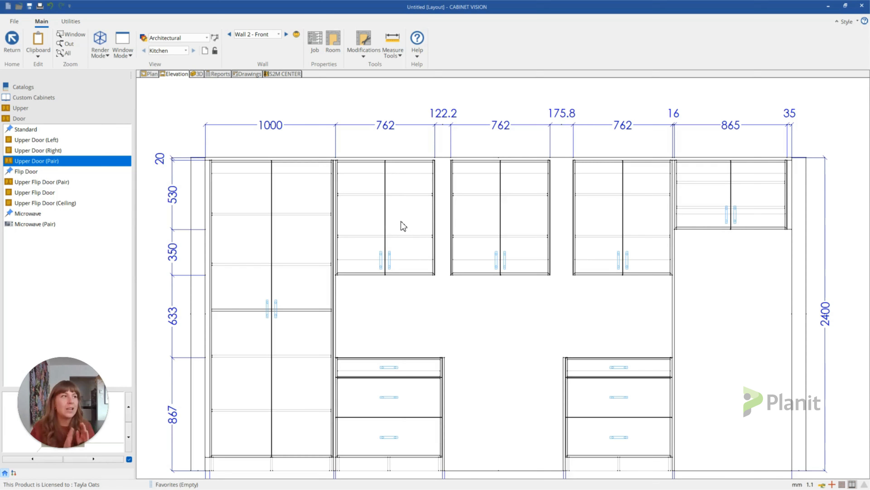
pyautogui.click(409, 234)
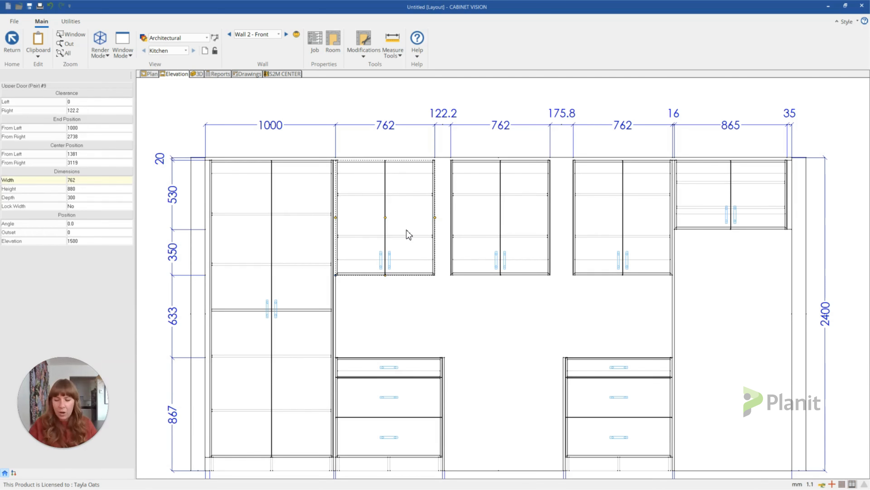
pyautogui.keyDown('ctrl'); pyautogui.click(526, 225); pyautogui.keyUp('ctrl')
pyautogui.keyDown('ctrl'); pyautogui.click(637, 194); pyautogui.keyUp('ctrl')
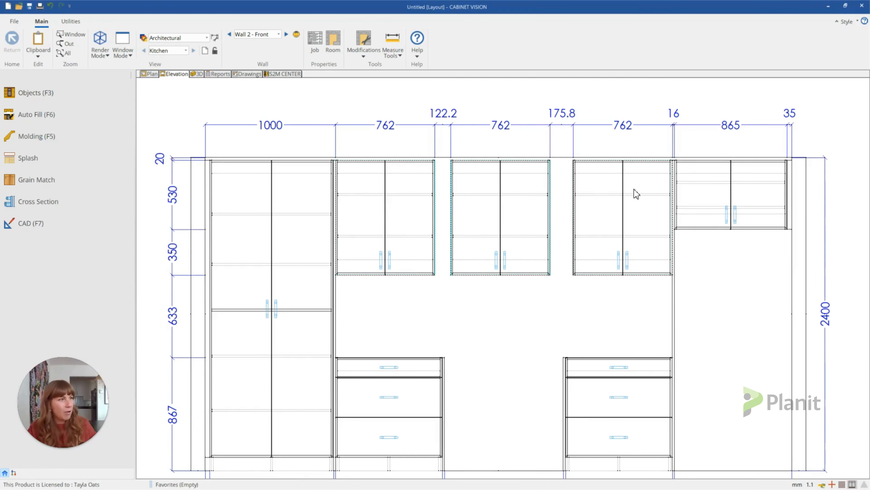
pyautogui.rightClick(596, 178)
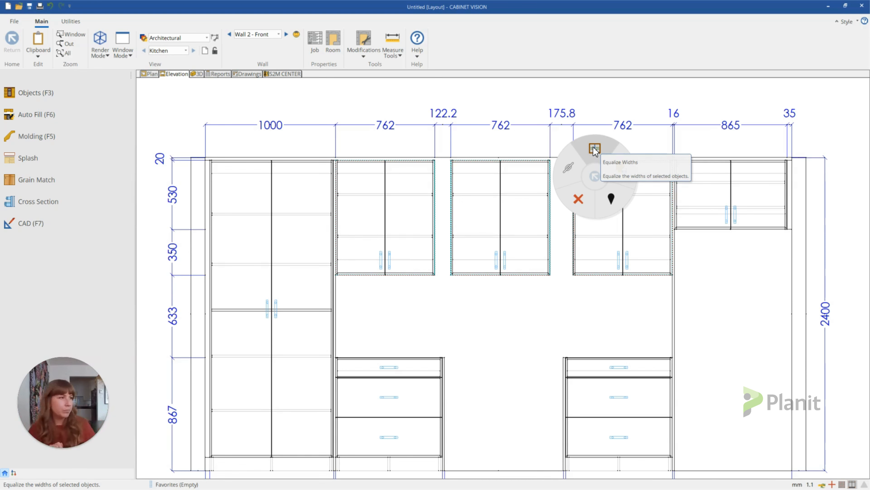
pyautogui.click(596, 150)
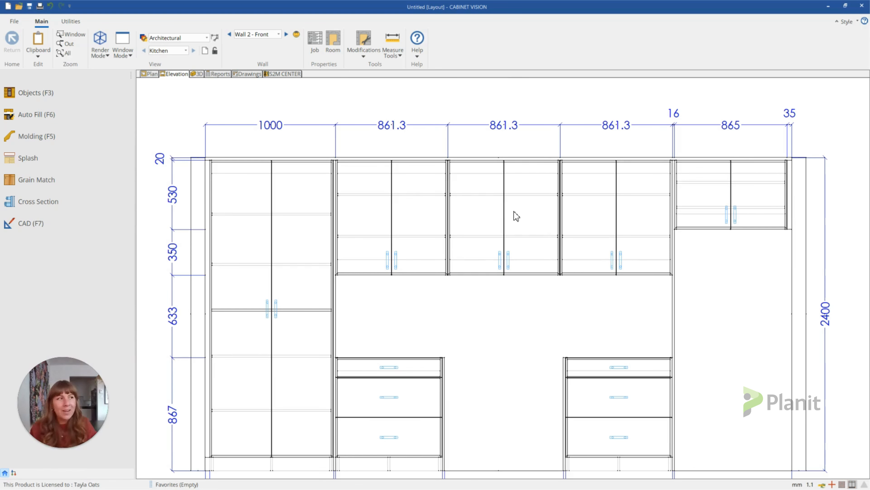
# Set the middle upper cabinet's width to 862 mm, stretching it on both sides
pyautogui.click(514, 234)
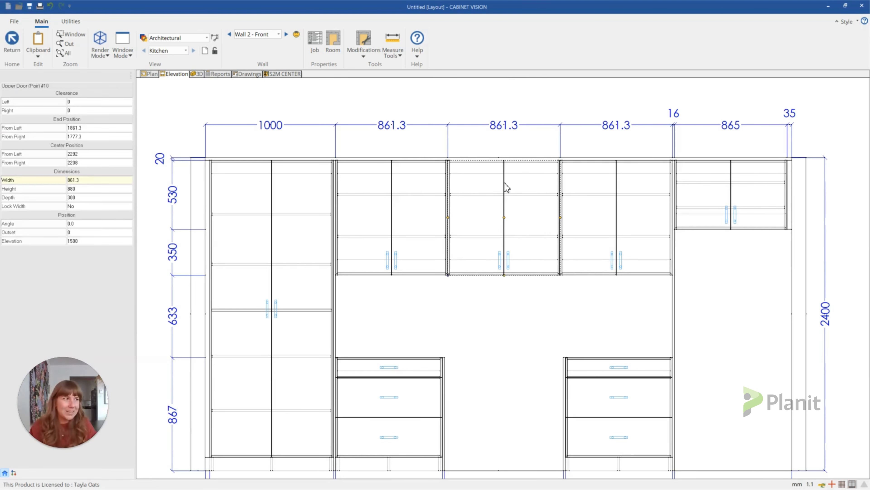
pyautogui.click(89, 179)
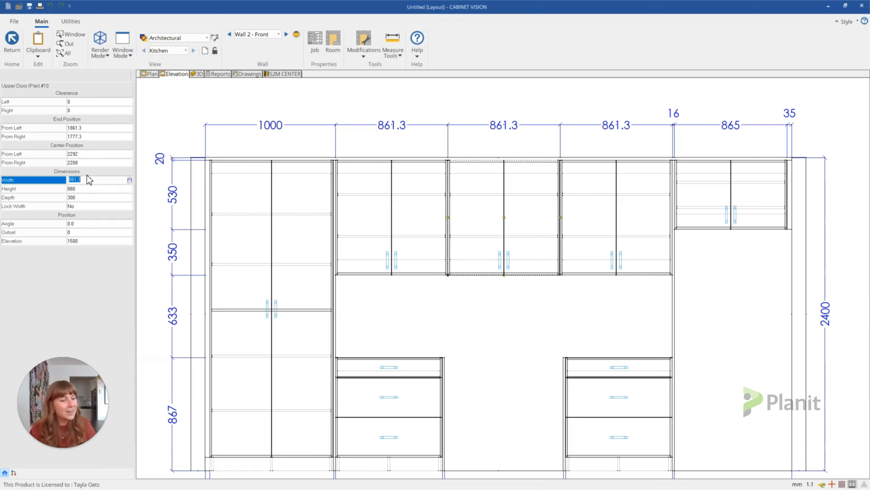
pyautogui.write('8')
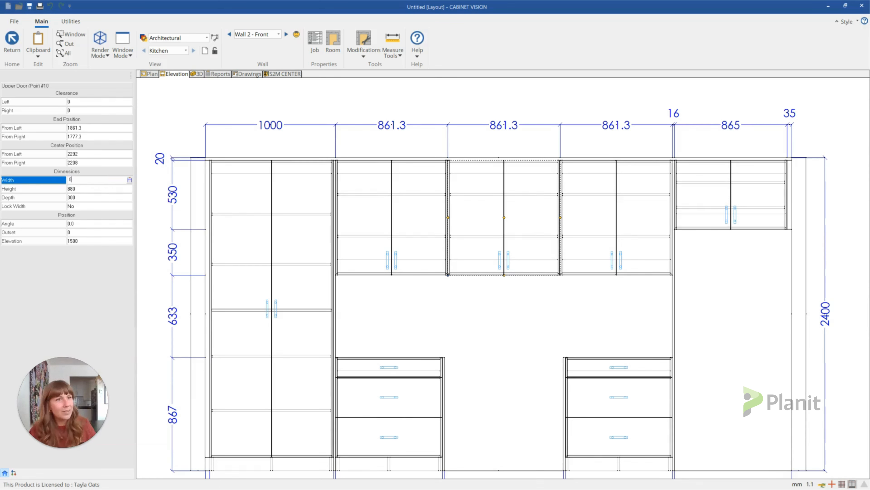
pyautogui.write('62')
pyautogui.press('Return')
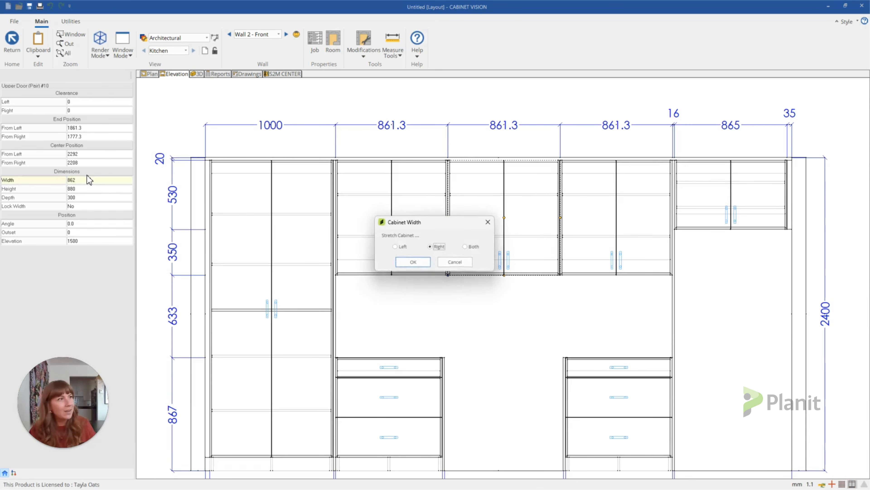
pyautogui.press('Right')
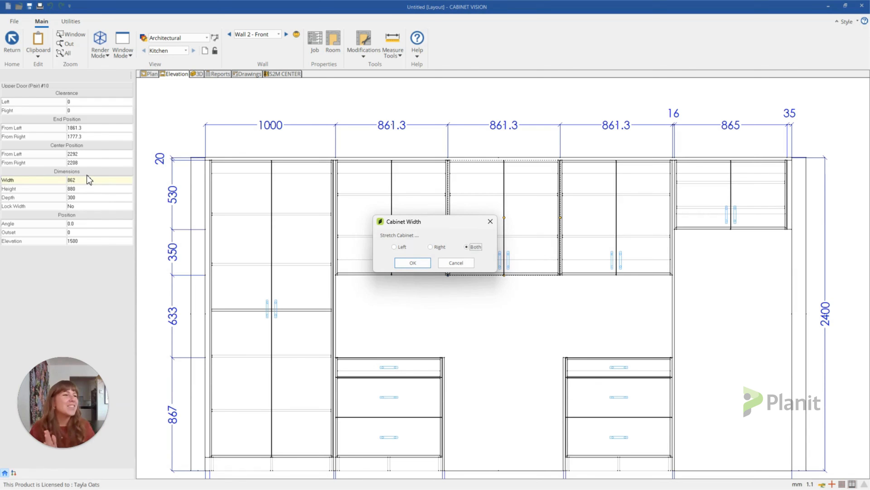
pyautogui.press('Left')
pyautogui.press('Right')
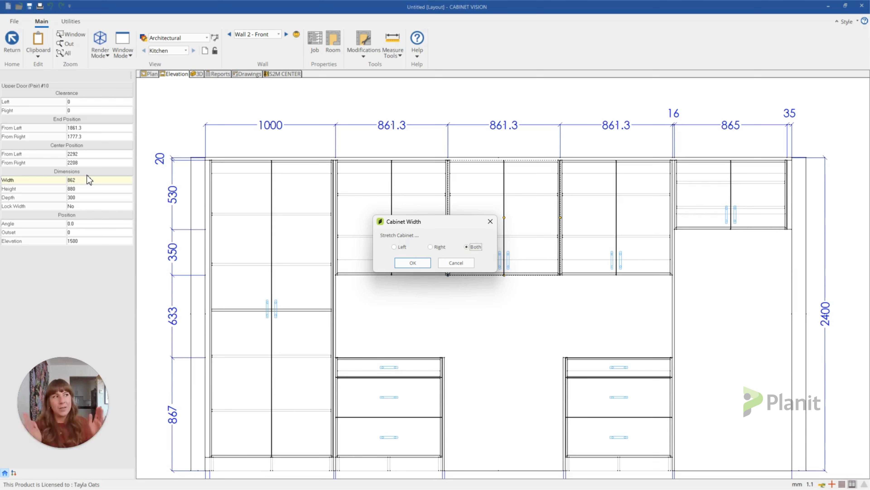
pyautogui.press('Return')
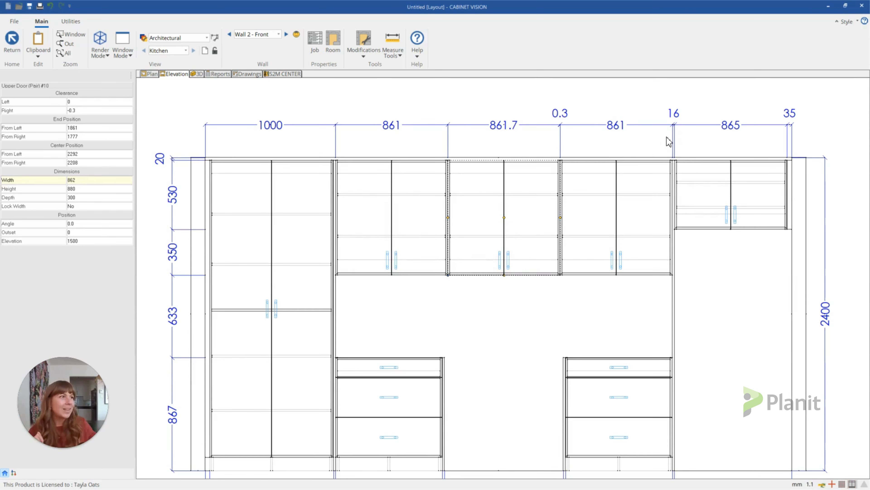
# Stretch the inner edge of the upper cabinet beside the far tall end panel to meet the middle one, making it 861 mm wide
pyautogui.click(593, 193)
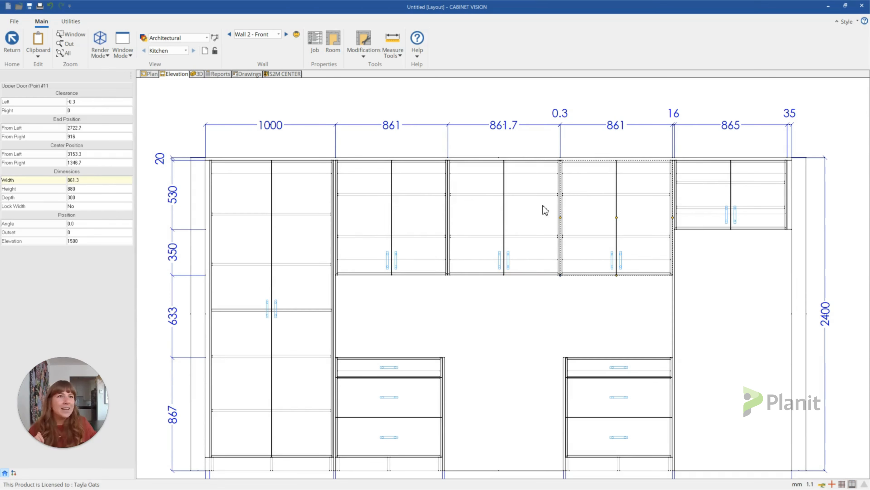
pyautogui.click(527, 213)
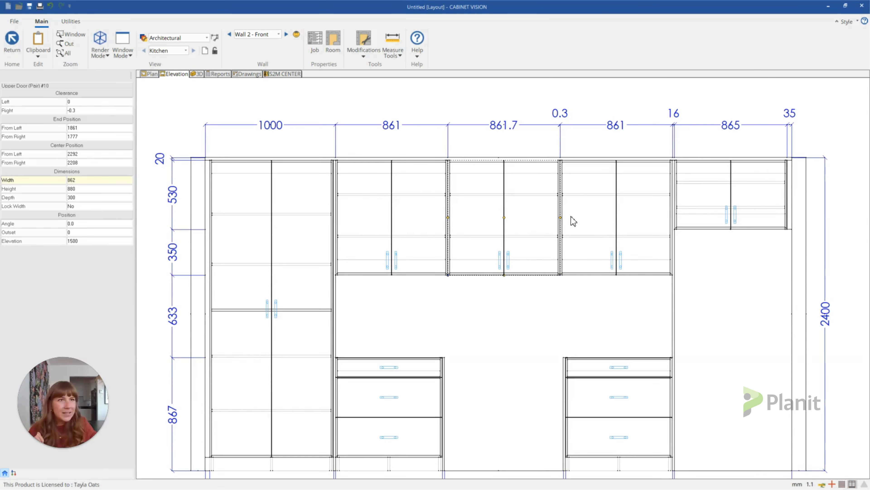
pyautogui.click(591, 216)
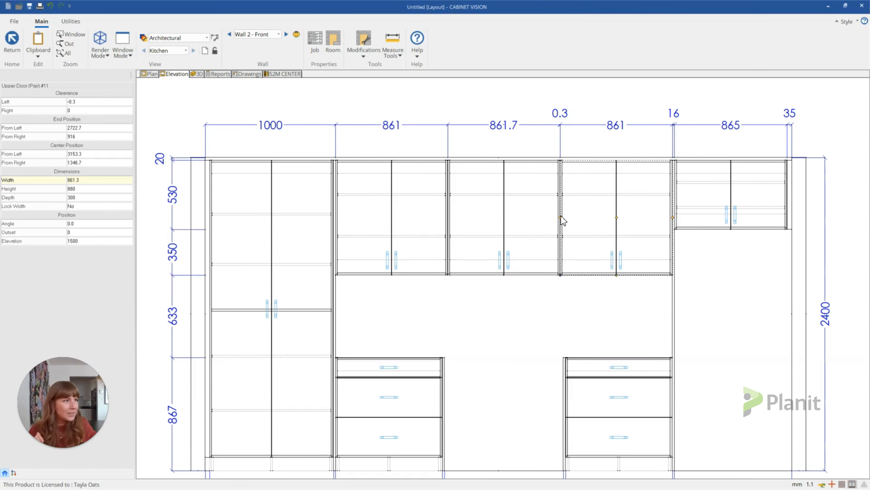
pyautogui.click(563, 221)
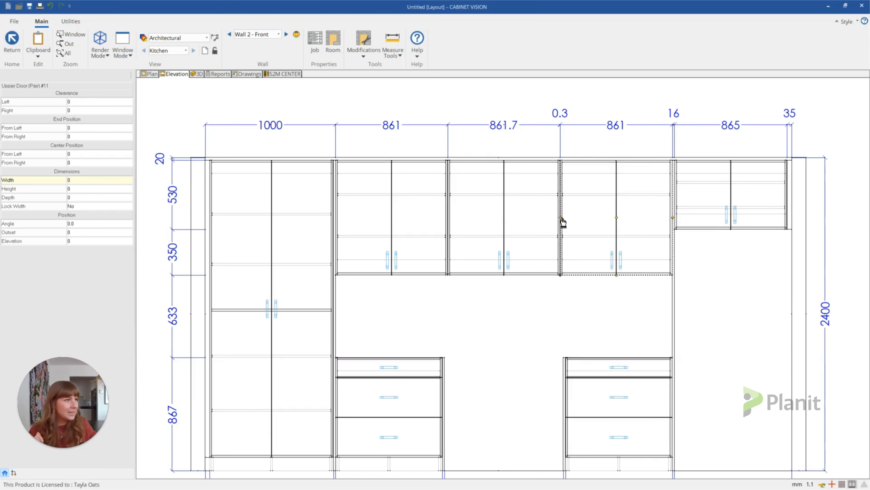
pyautogui.moveTo(562, 219); pyautogui.dragTo(538, 223)
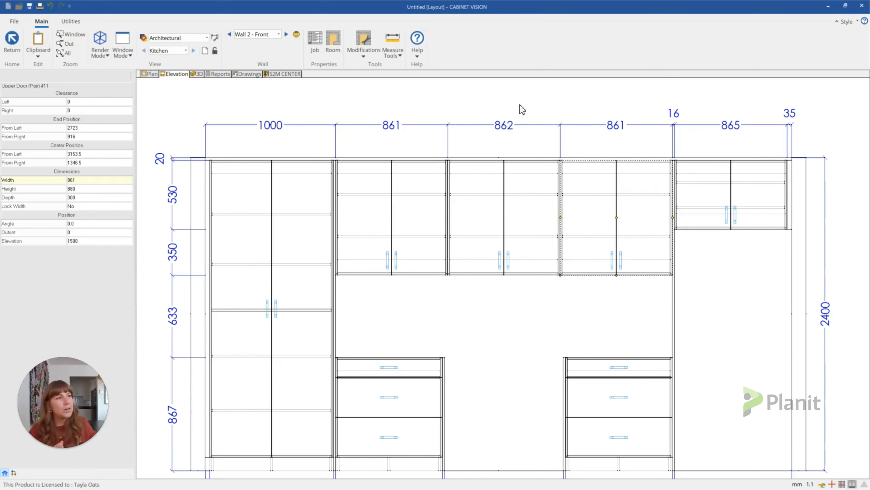
pyautogui.click(523, 110)
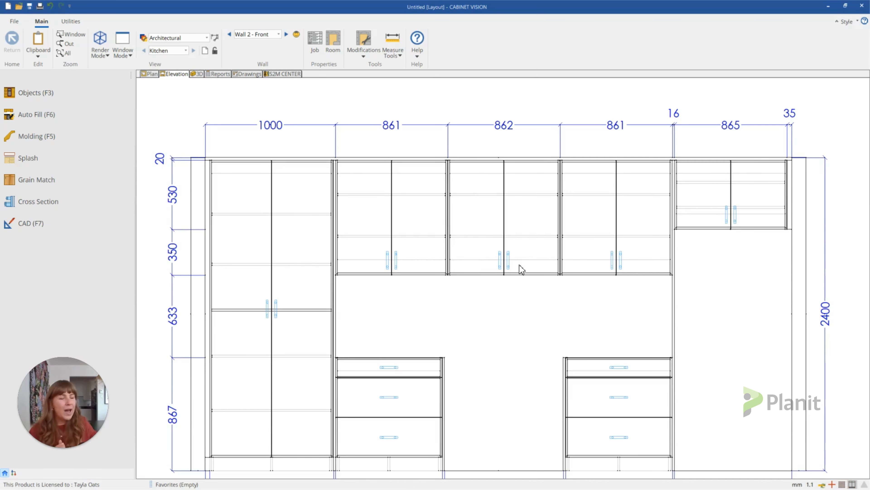
pyautogui.click(525, 247)
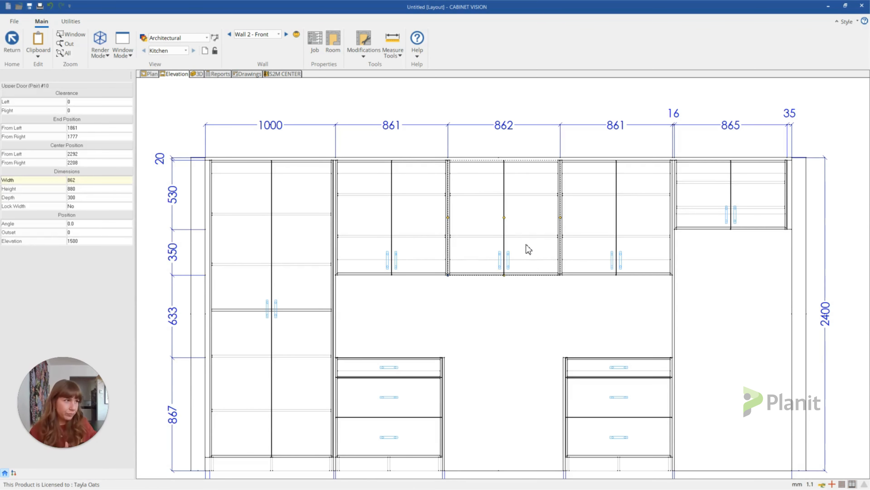
pyautogui.click(85, 190)
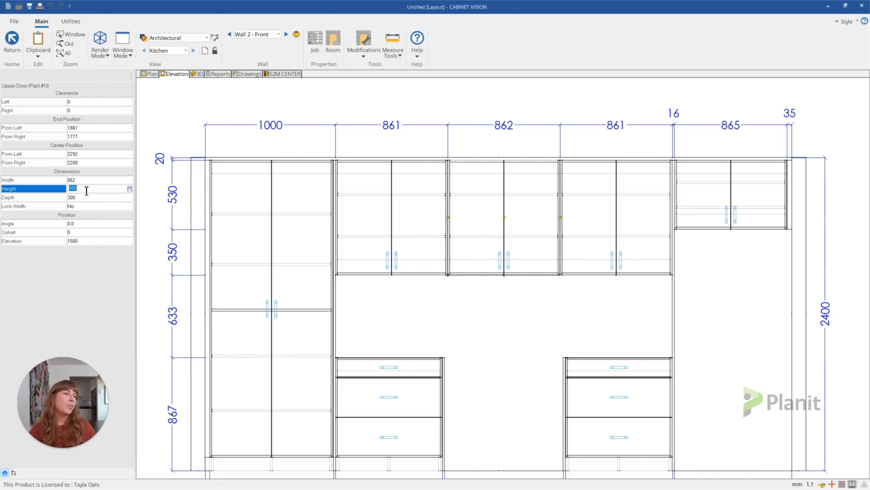
pyautogui.press('Return')
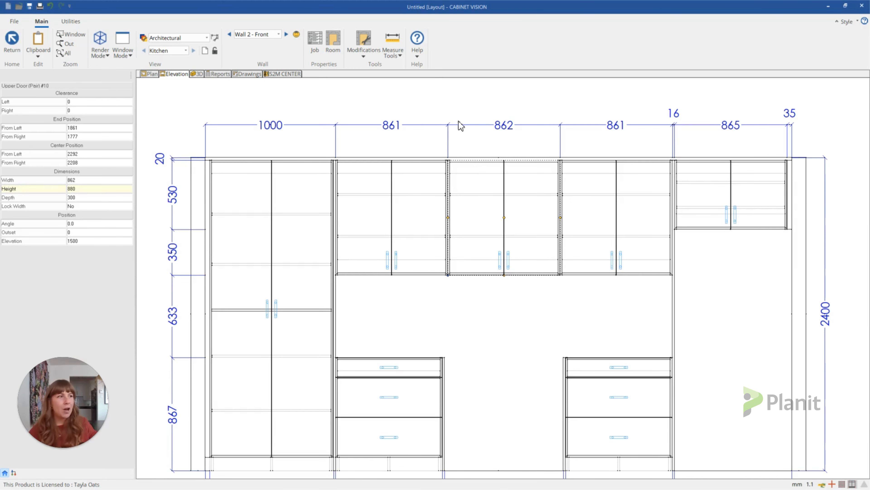
pyautogui.press('Escape')
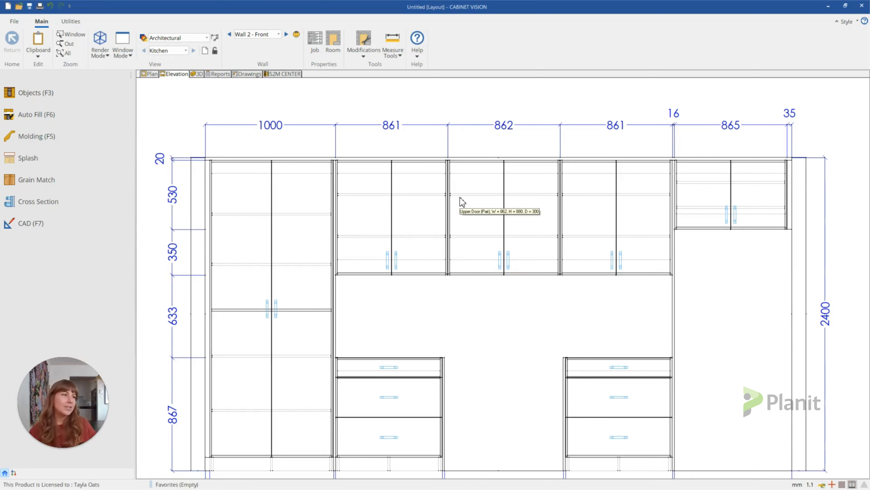
# Examine the cabinet run in elevation, plan and 3D, comparing the over-fridge upper cabinet's depth with the neighbouring tall end panel
pyautogui.scroll(-2, 444, 182)
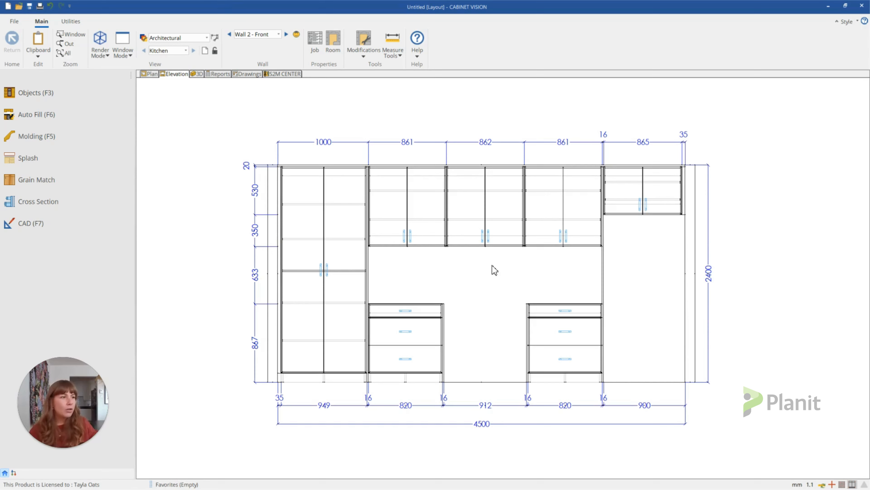
pyautogui.click(156, 74)
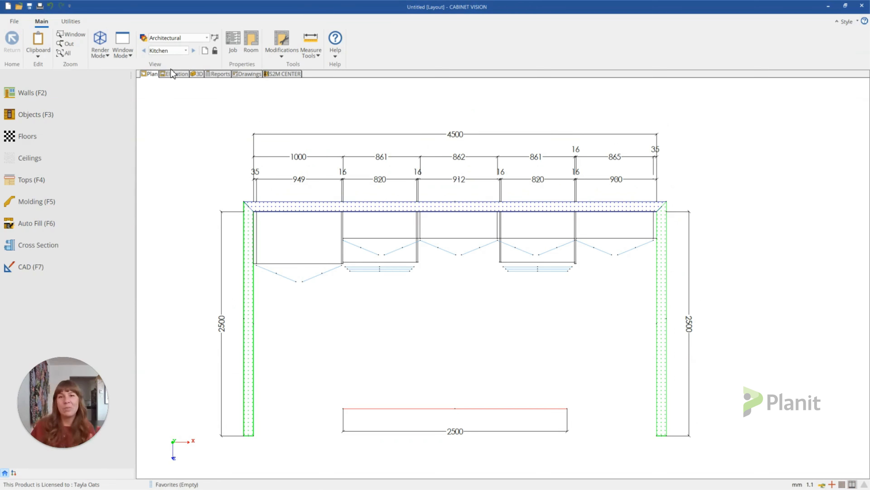
pyautogui.scroll(2, 643, 261)
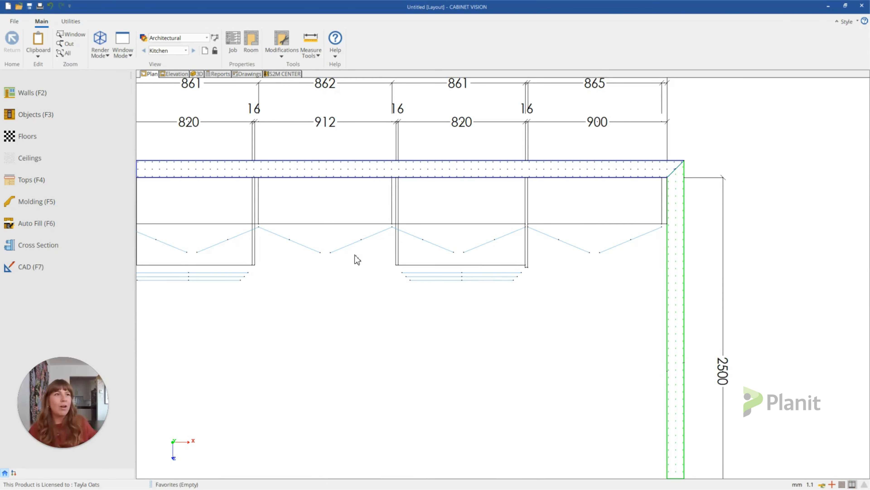
pyautogui.click(198, 73)
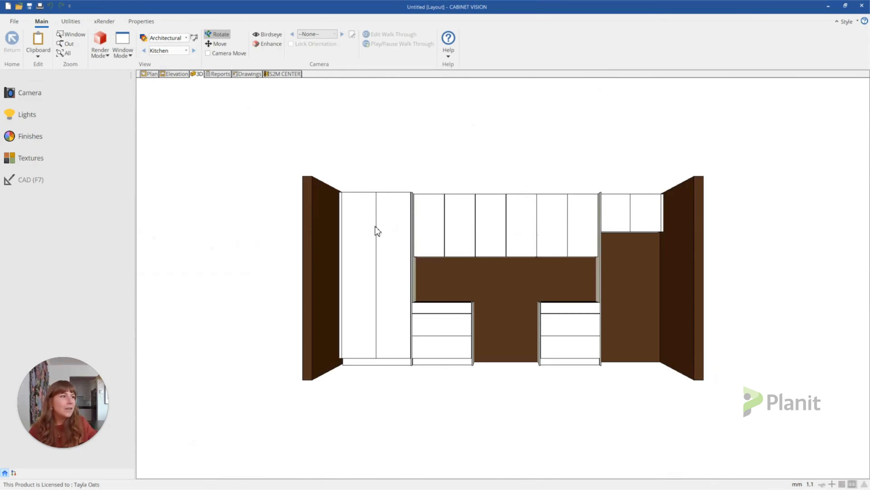
pyautogui.moveTo(441, 329); pyautogui.dragTo(553, 375)
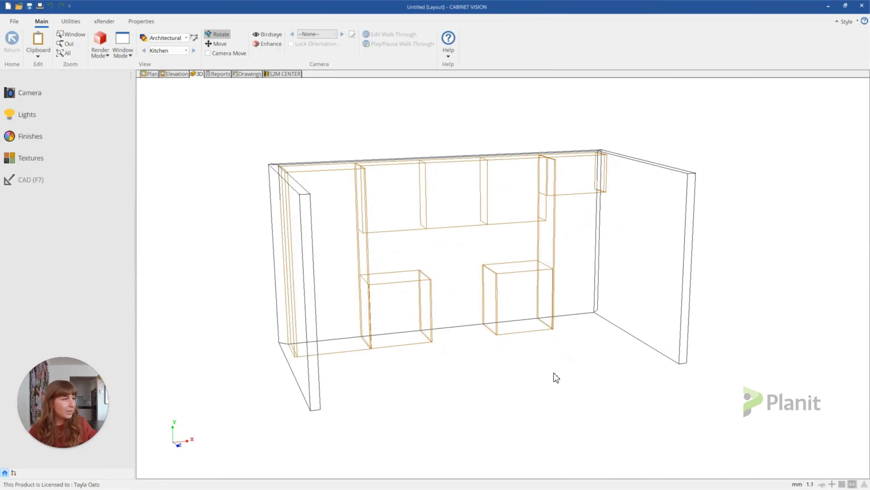
pyautogui.scroll(3, 561, 171)
pyautogui.scroll(1, 591, 199)
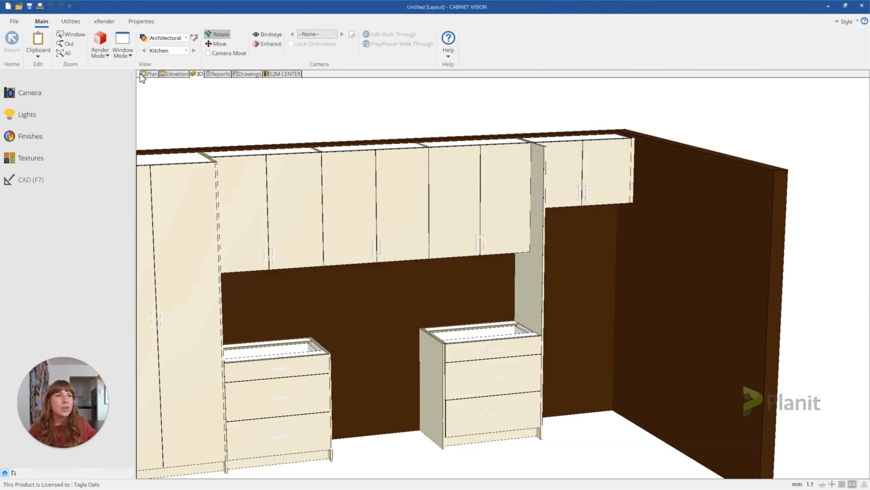
# In the plan view, set the 865 mm wide upper cabinet's depth to 450 mm and its outset to 130 mm
pyautogui.click(150, 74)
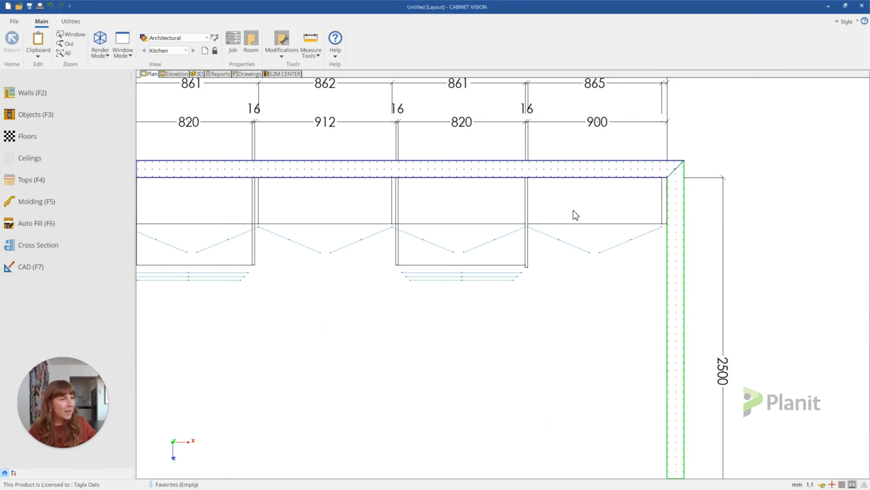
pyautogui.click(576, 215)
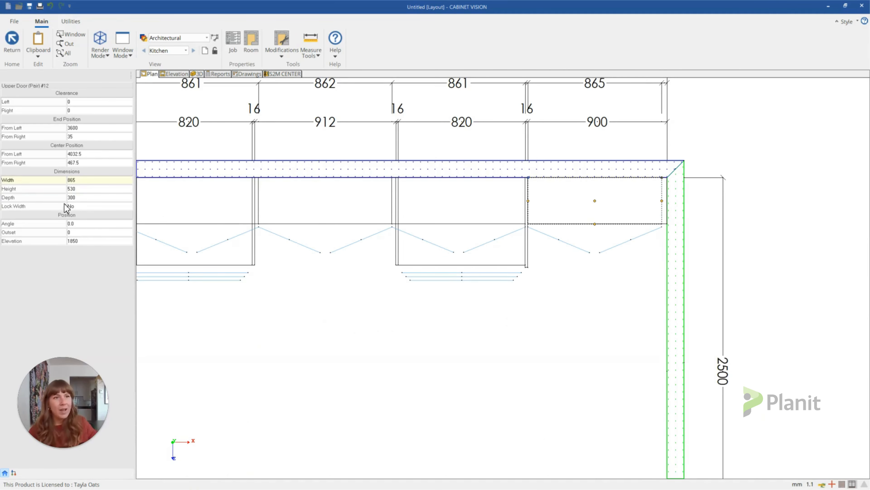
pyautogui.click(90, 198)
pyautogui.write('450')
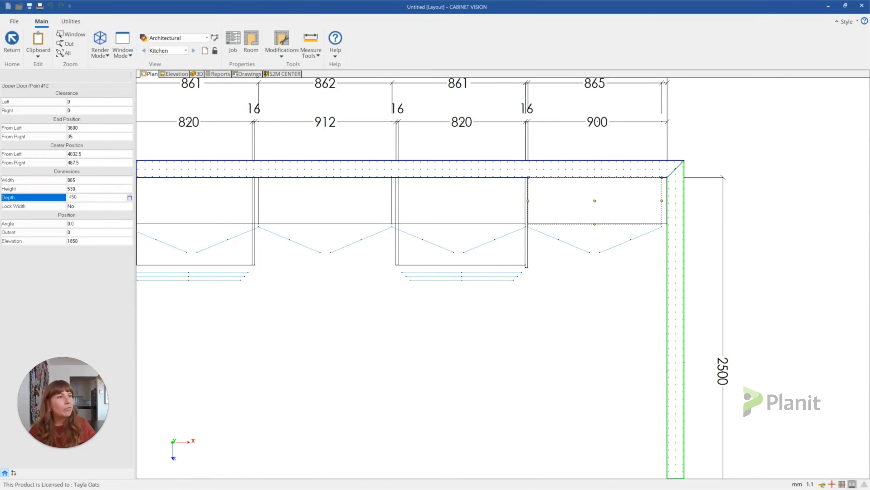
pyautogui.press('Return')
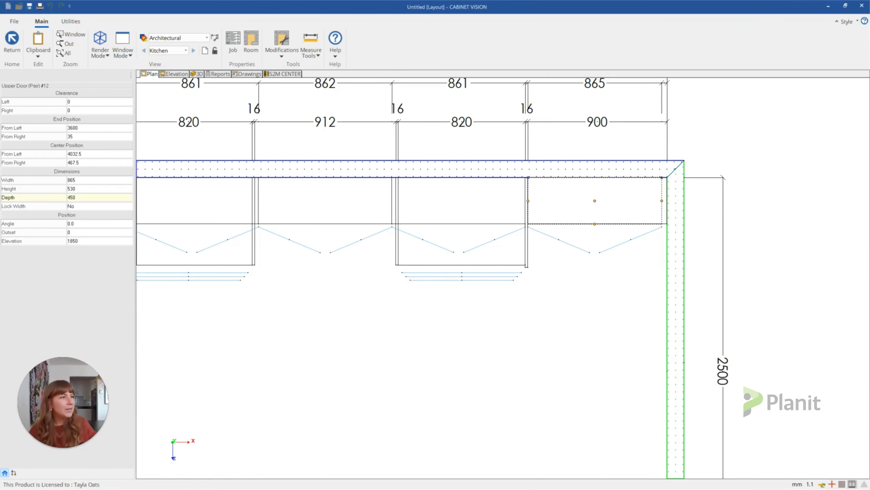
pyautogui.click(99, 232)
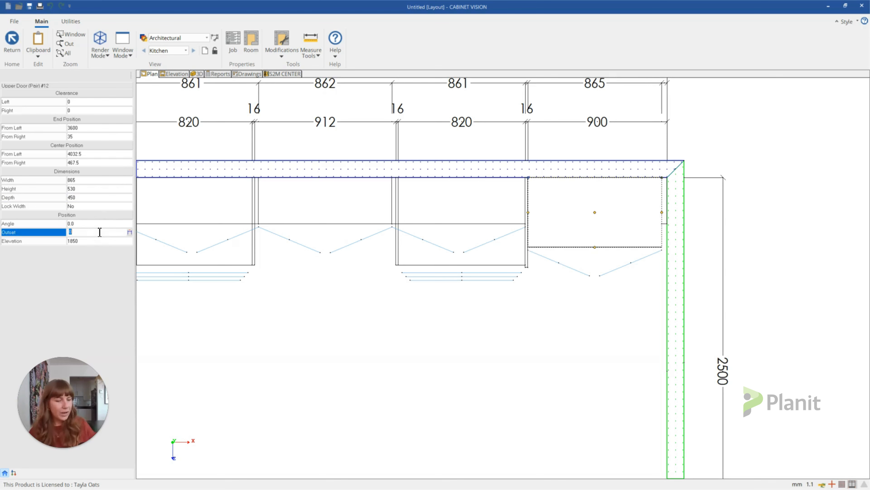
pyautogui.write('130')
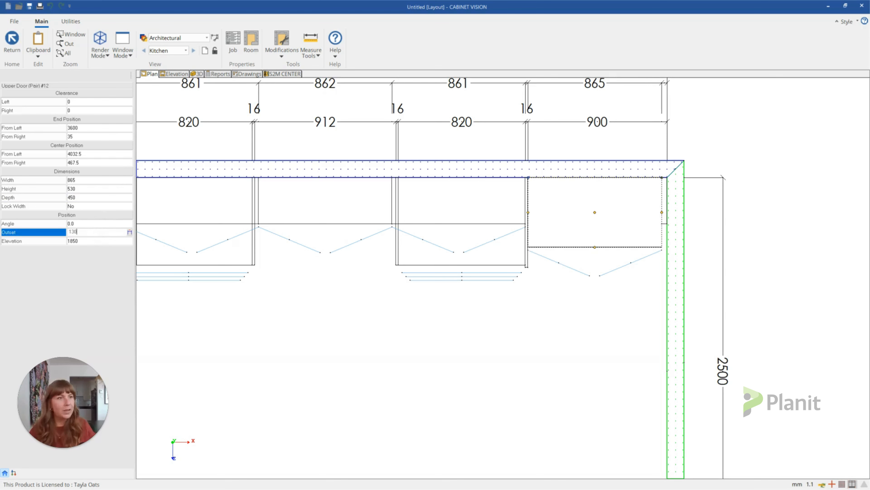
pyautogui.press('Return')
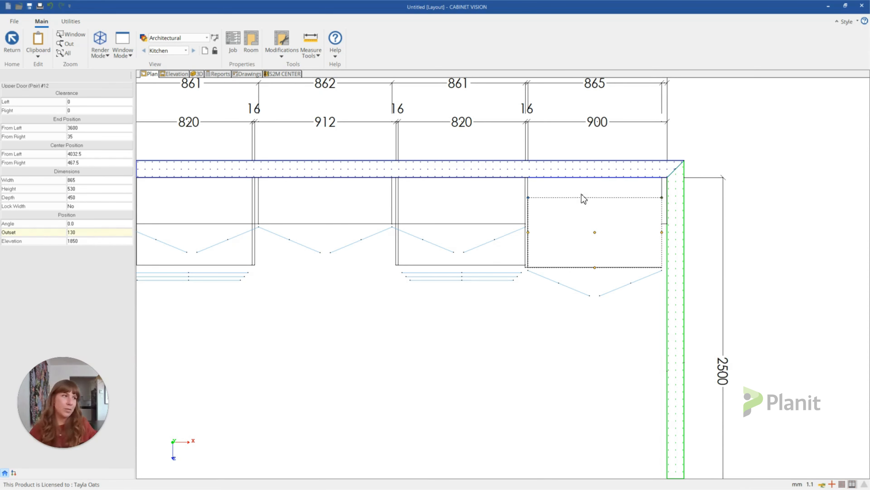
# Set the 35 mm upper filler beside the over-fridge cabinet to 450 mm depth and 130 mm outset, and show the layout in 3D
pyautogui.click(665, 186)
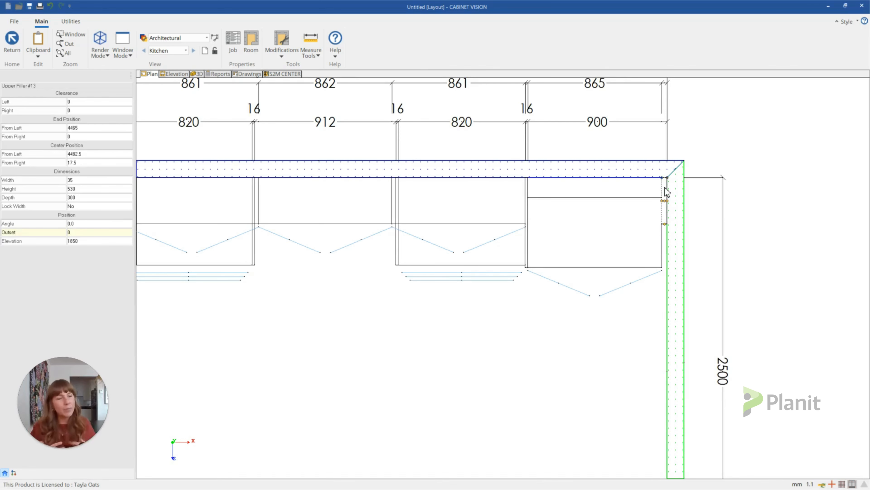
pyautogui.click(103, 196)
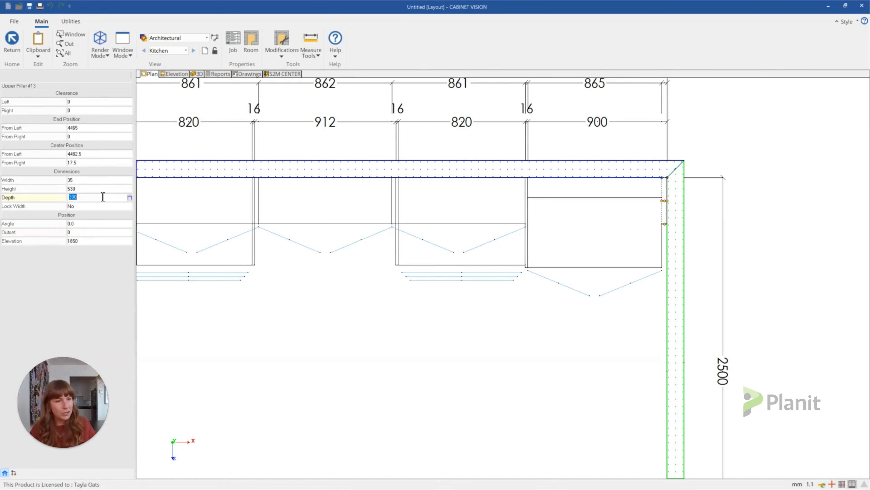
pyautogui.write('450')
pyautogui.press('Return')
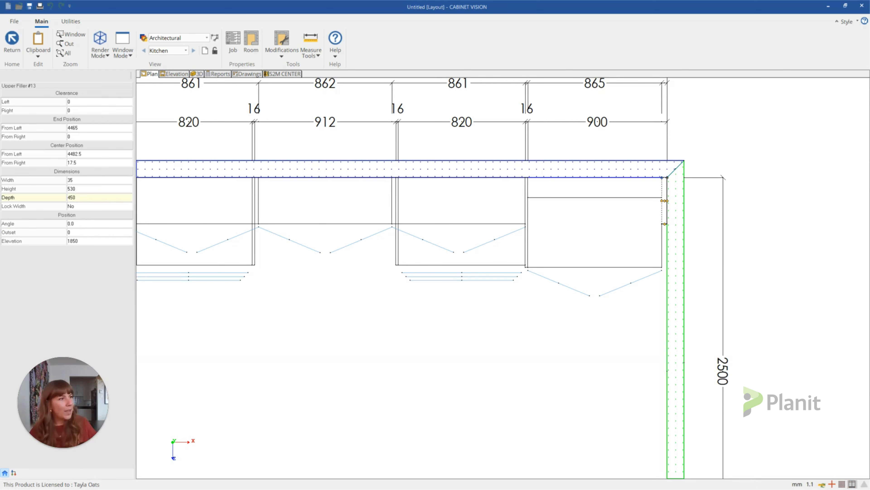
pyautogui.click(85, 235)
pyautogui.write('130')
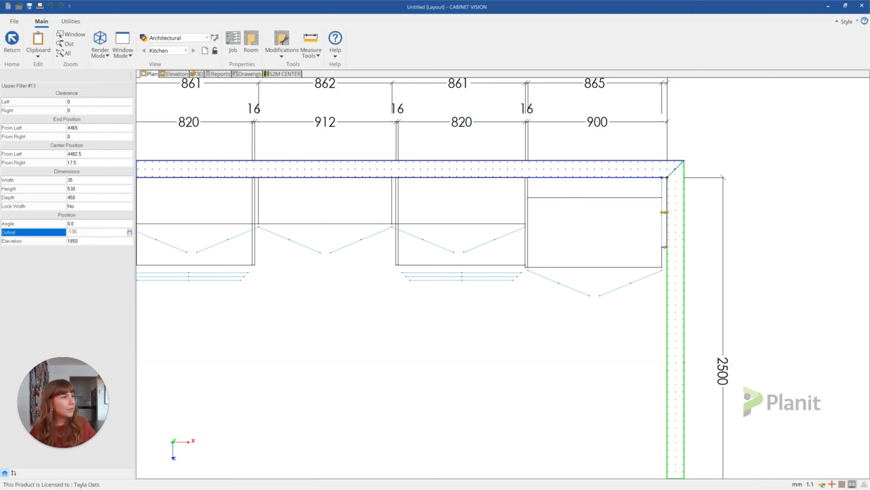
pyautogui.press('Return')
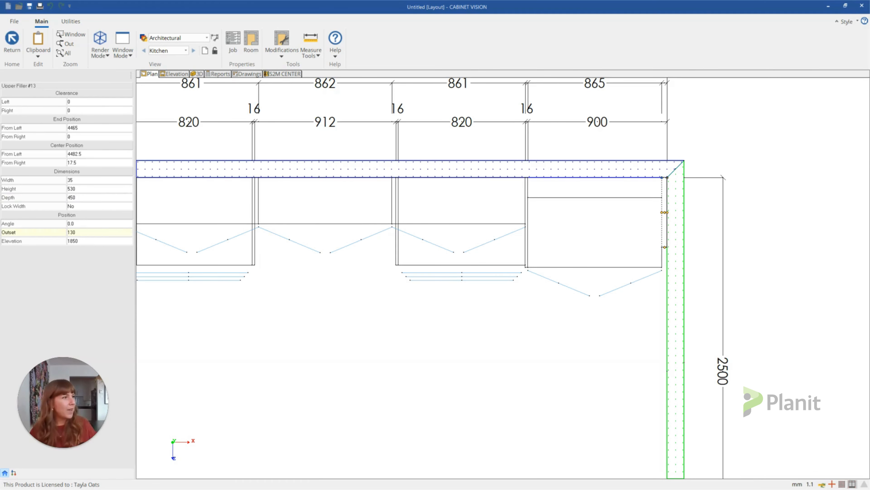
pyautogui.scroll(-2, 692, 117)
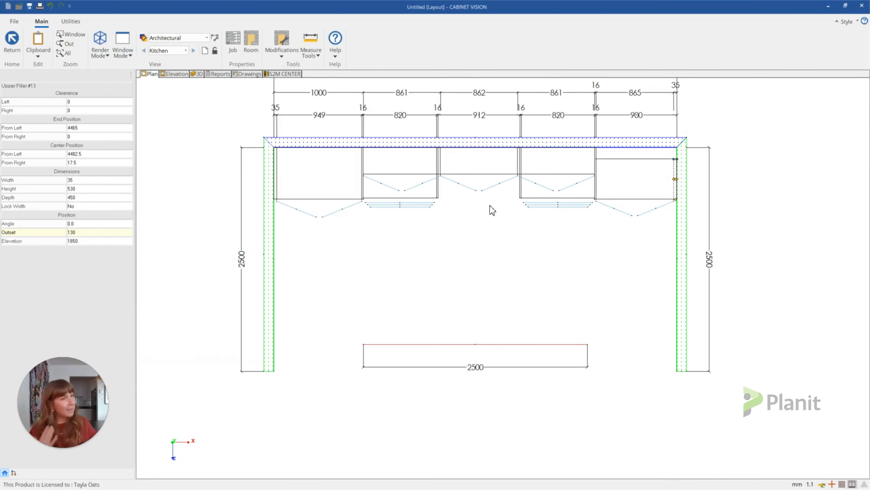
pyautogui.click(525, 285)
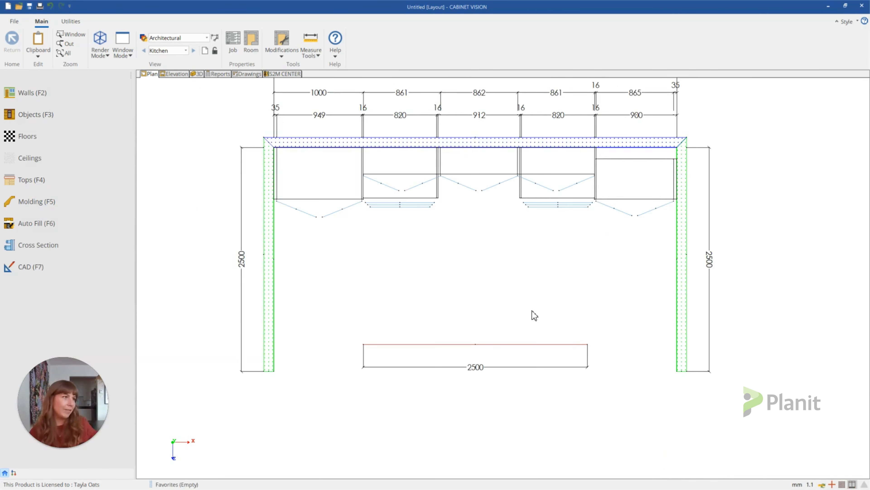
pyautogui.click(196, 73)
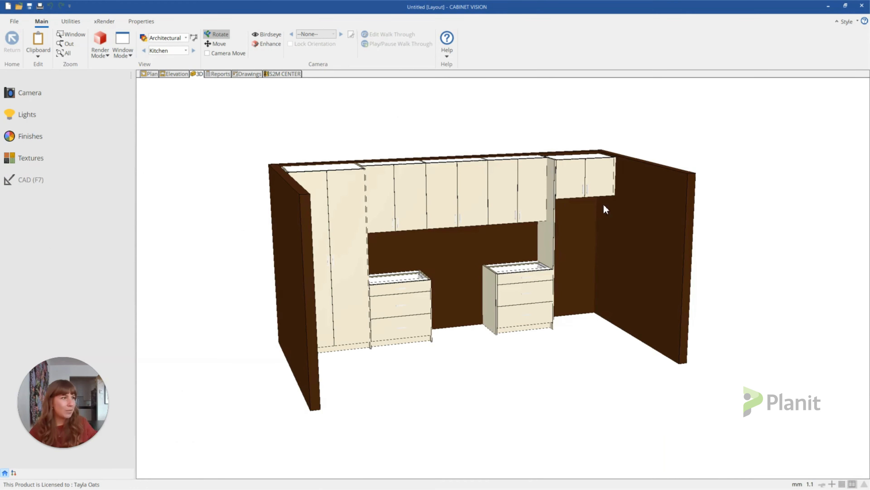